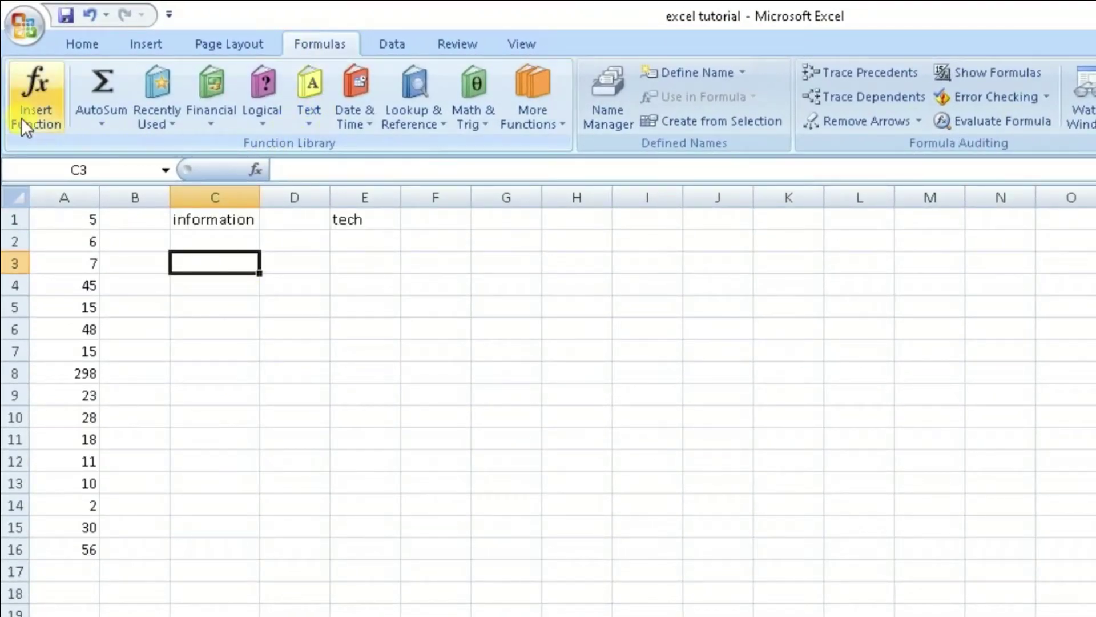
Look through the most recently used functions offered by Insert Function for cell C3, then cancel without inserting one
{"action": "left_click", "coordinate": [45, 80]}
{"action": "left_click_drag", "start_coordinate": [996, 280], "coordinate": [467, 266]}
{"action": "scroll", "coordinate": [410, 422], "scroll_direction": "down", "scroll_amount": 1}
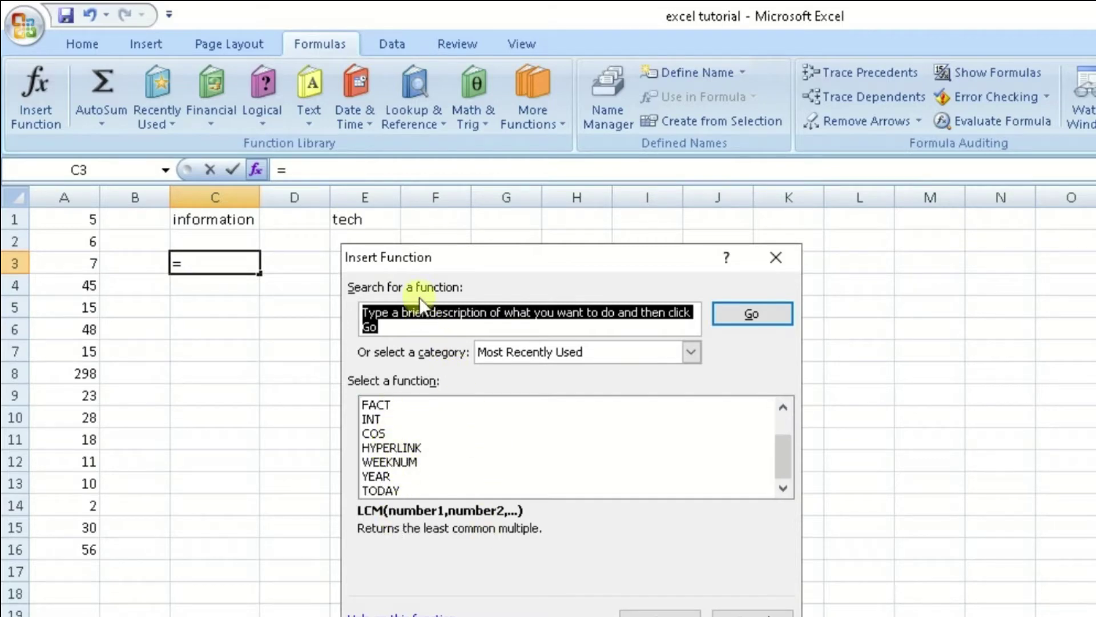
{"action": "left_click", "coordinate": [776, 257]}
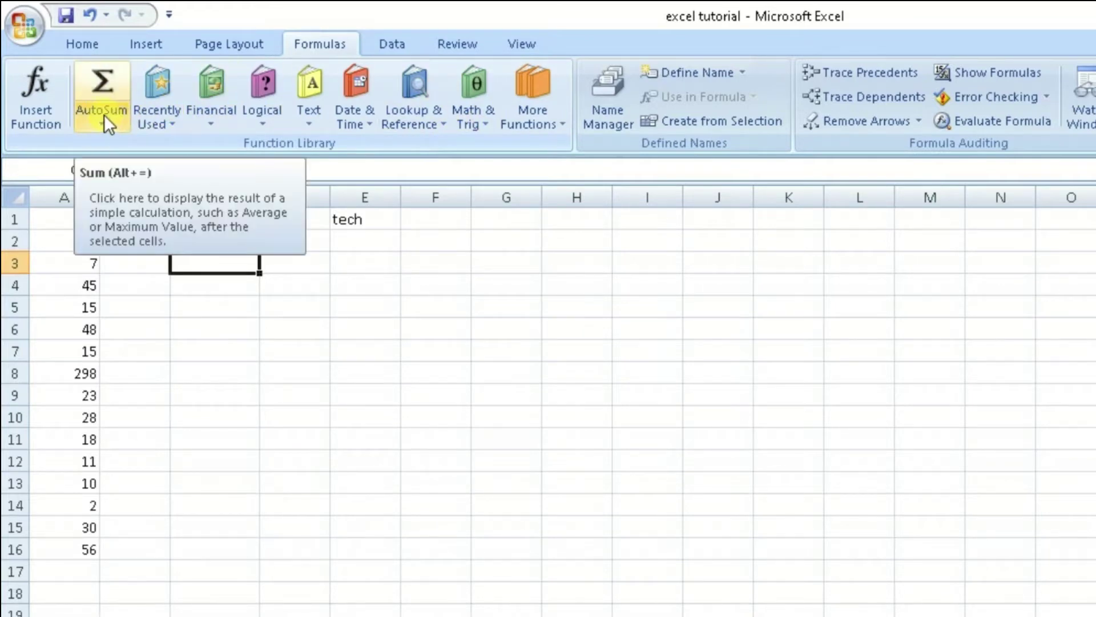
{"action": "left_click", "coordinate": [80, 45]}
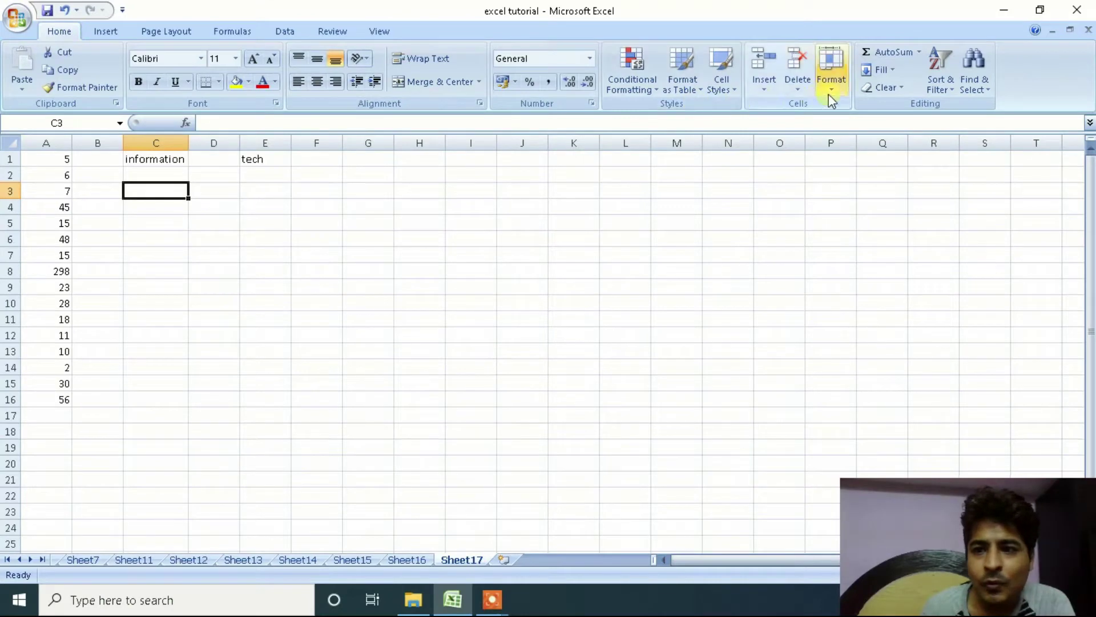
{"action": "left_click", "coordinate": [919, 52]}
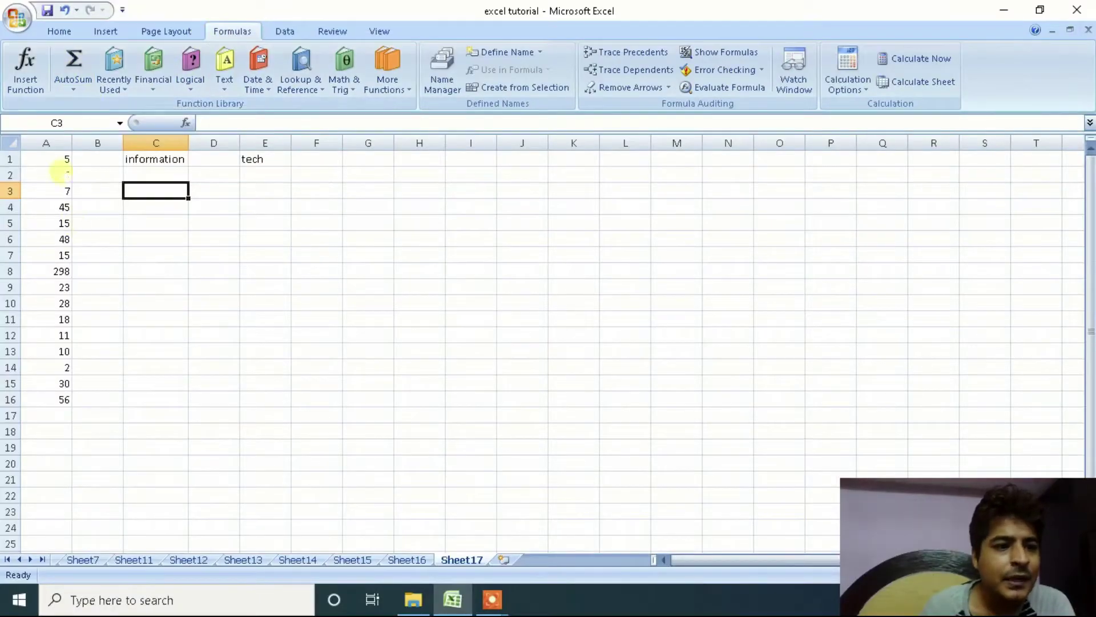
Add up the values in A1:A16 with the AutoSum Sum function, placing the total in A17
{"action": "left_click_drag", "start_coordinate": [60, 158], "coordinate": [54, 379]}
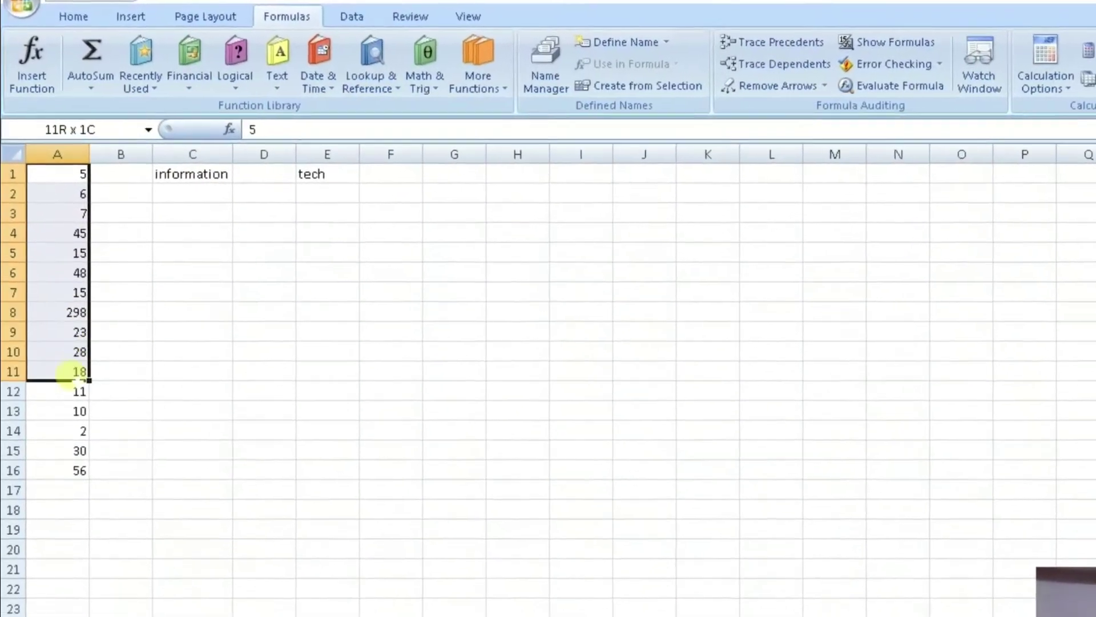
{"action": "left_click_drag", "start_coordinate": [80, 474], "coordinate": [83, 500]}
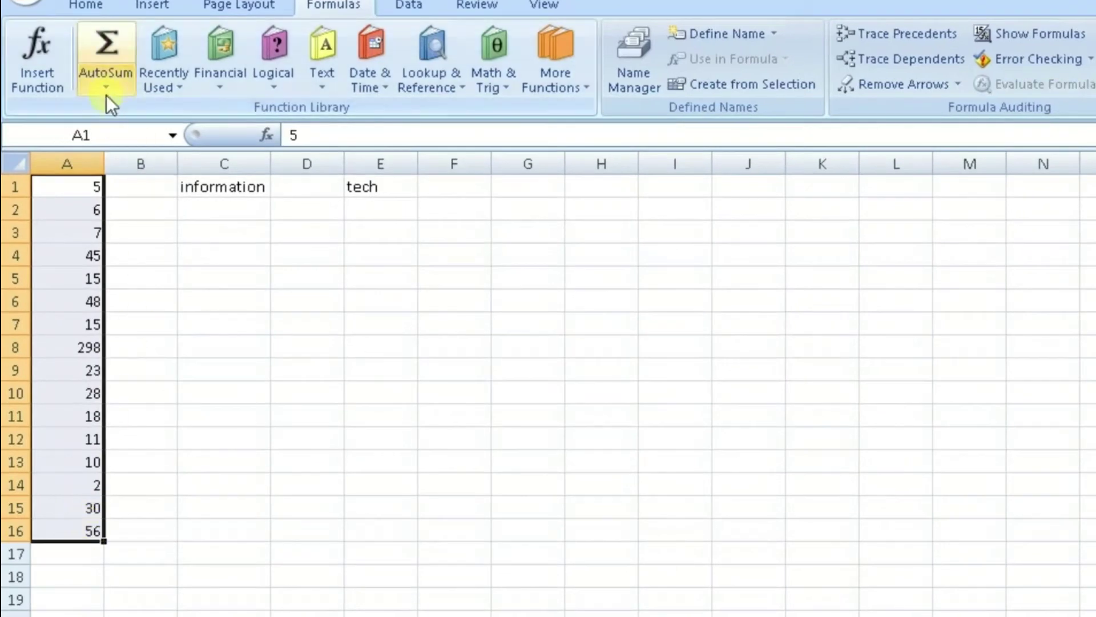
{"action": "left_click", "coordinate": [103, 80]}
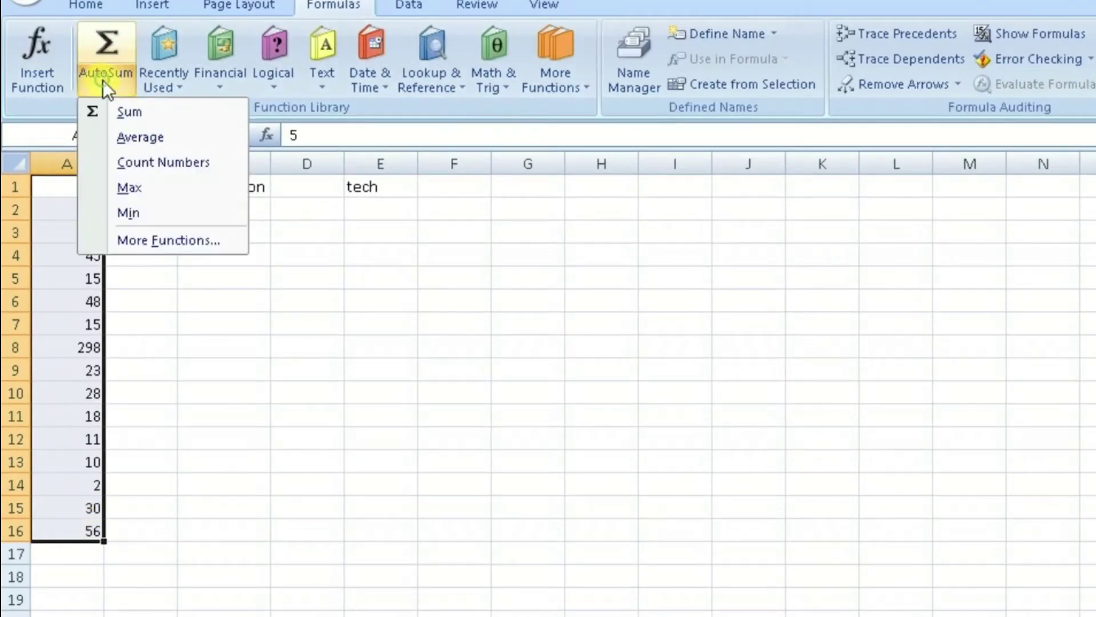
{"action": "left_click", "coordinate": [132, 113]}
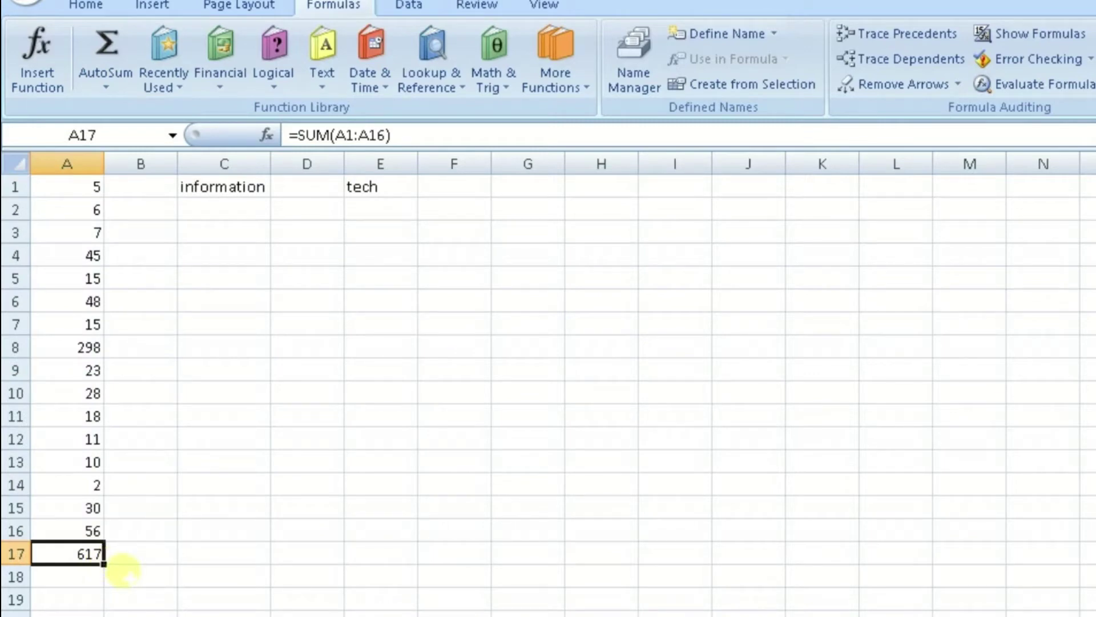
Calculate the maximum of A1:A16 in A17 with the AutoSum Max function, and clear the result from A17
{"action": "left_click_drag", "start_coordinate": [68, 186], "coordinate": [86, 532]}
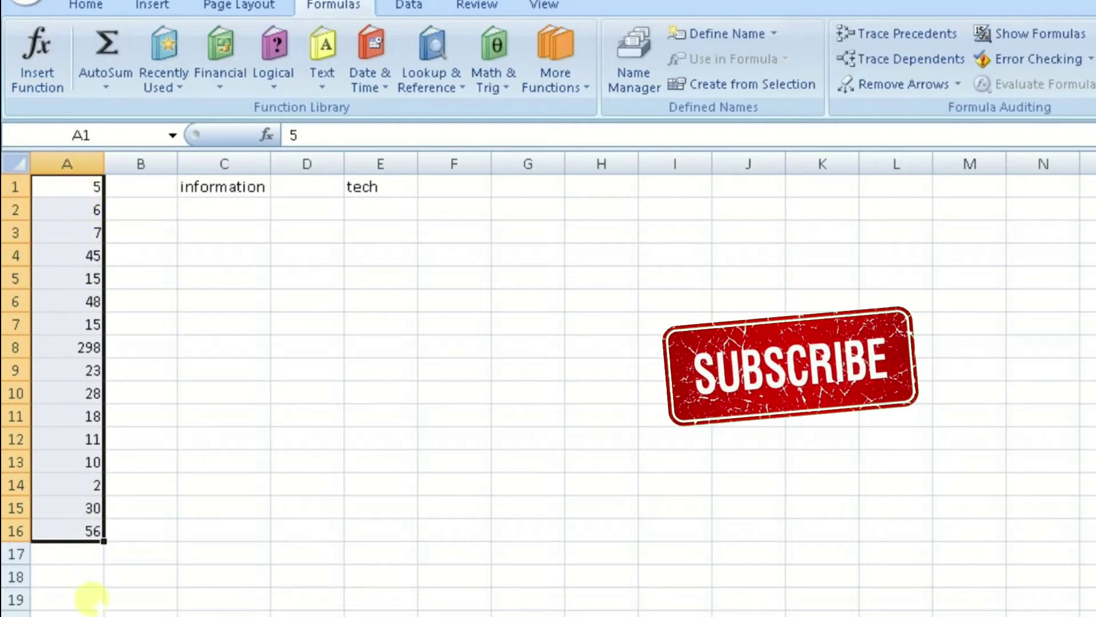
{"action": "left_click", "coordinate": [112, 87]}
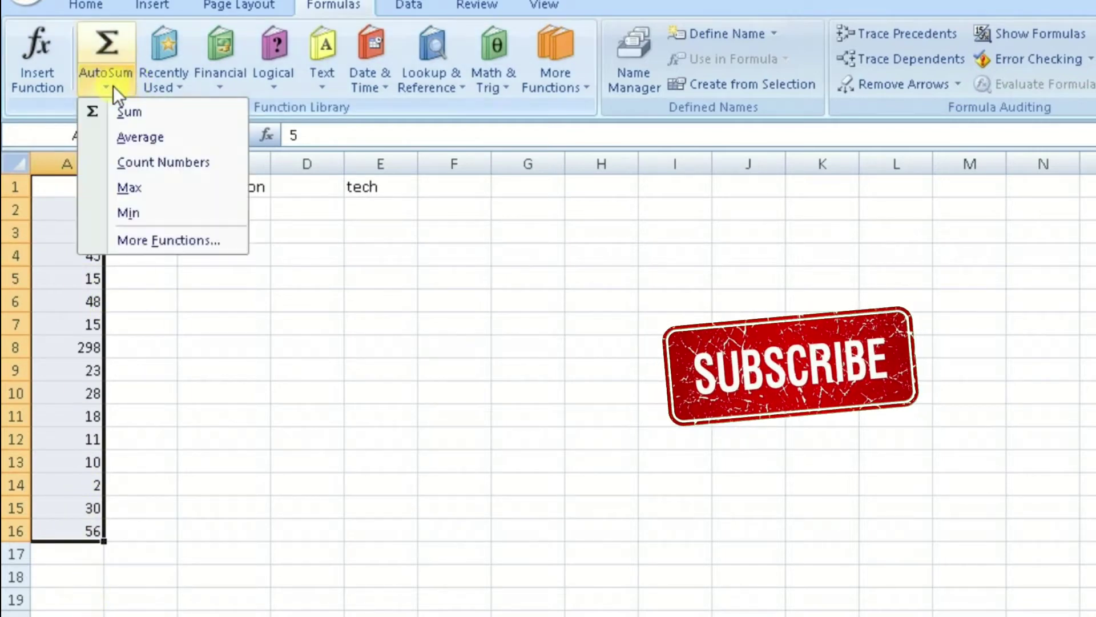
{"action": "left_click", "coordinate": [142, 194]}
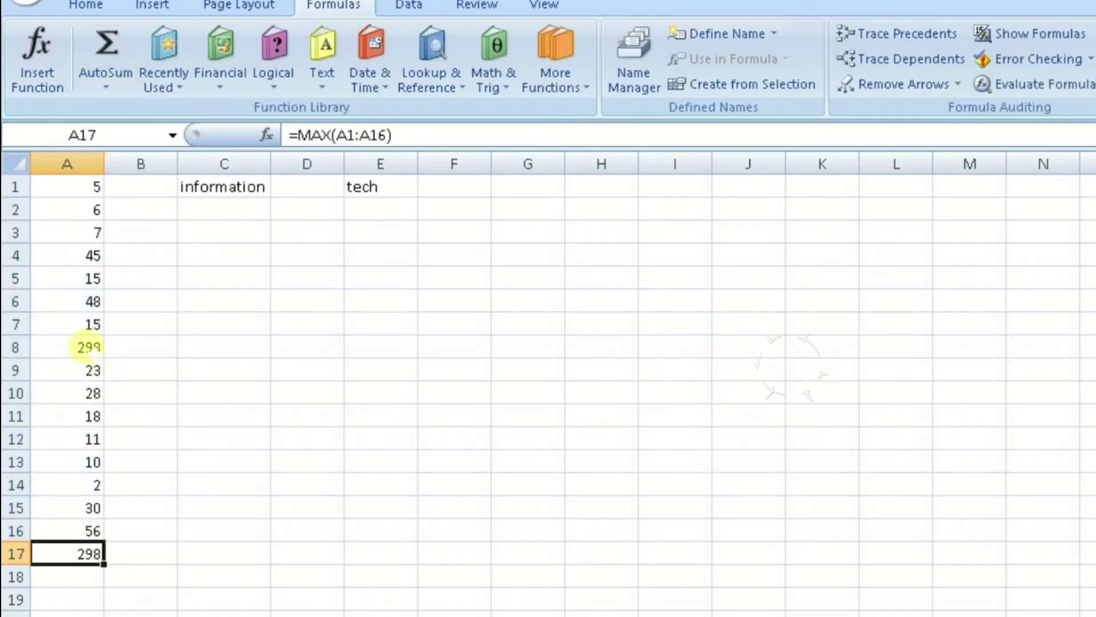
{"action": "left_click", "coordinate": [87, 346]}
{"action": "left_click", "coordinate": [82, 554]}
{"action": "key", "text": "Delete"}
Examine the further functions AutoSum offers for the range A1:A16, and cancel without inserting one
{"action": "left_click_drag", "start_coordinate": [80, 187], "coordinate": [81, 528]}
{"action": "left_click", "coordinate": [112, 83]}
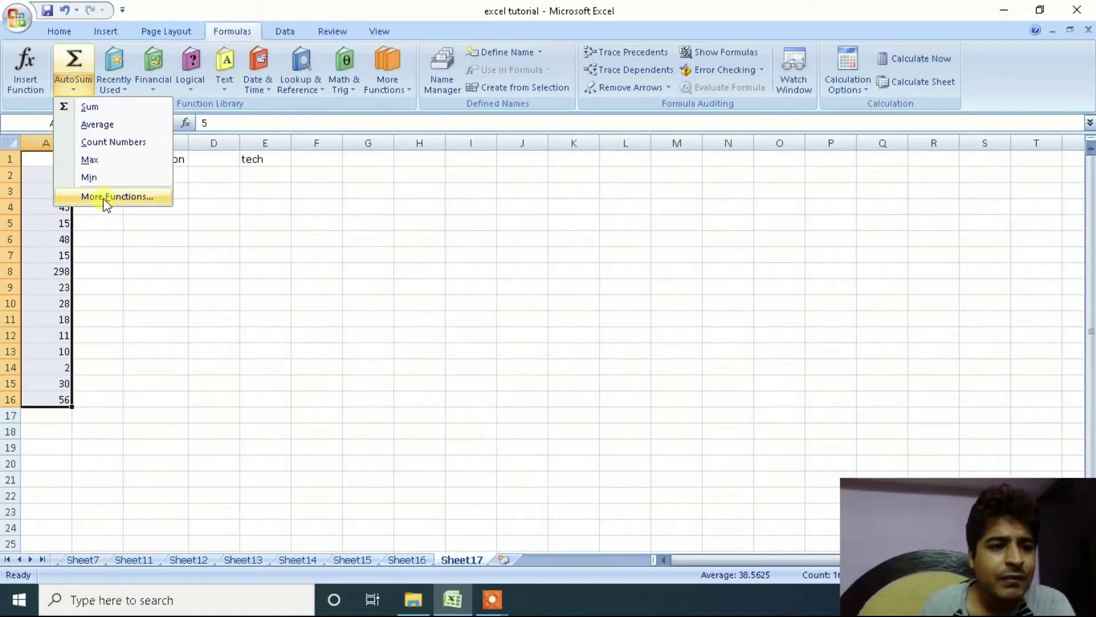
{"action": "left_click", "coordinate": [150, 242]}
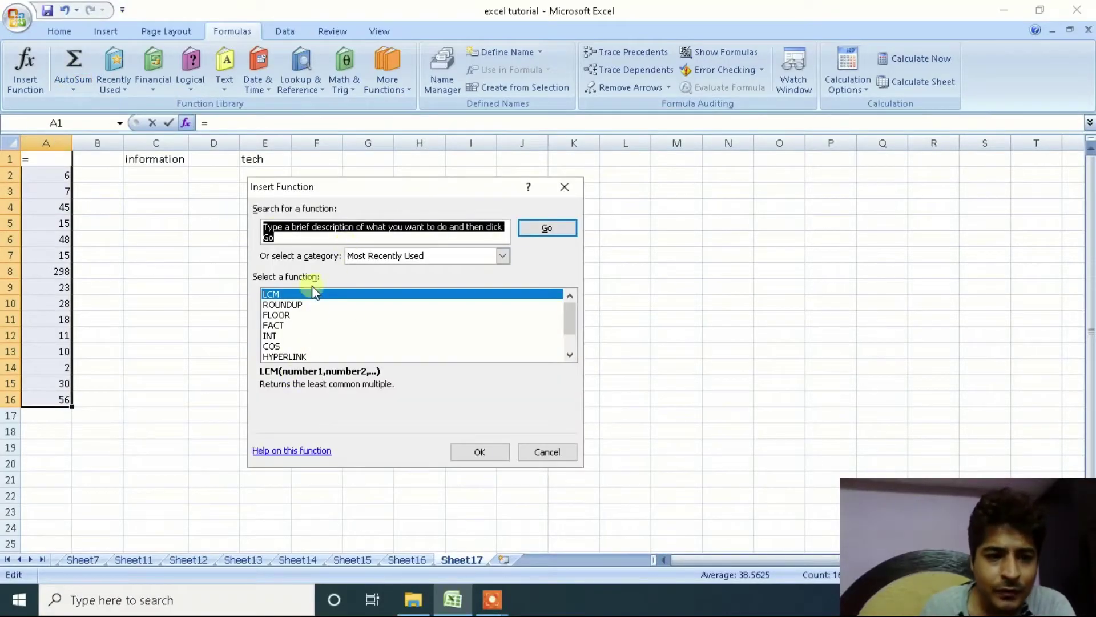
{"action": "scroll", "coordinate": [343, 335], "scroll_direction": "down", "scroll_amount": 1}
{"action": "scroll", "coordinate": [343, 335], "scroll_direction": "up", "scroll_amount": 1}
{"action": "scroll", "coordinate": [299, 326], "scroll_direction": "down", "scroll_amount": 1}
{"action": "scroll", "coordinate": [298, 325], "scroll_direction": "up", "scroll_amount": 1}
{"action": "left_click", "coordinate": [565, 186]}
Browse the function library's recently used, financial and logical function lists
{"action": "left_click", "coordinate": [115, 78]}
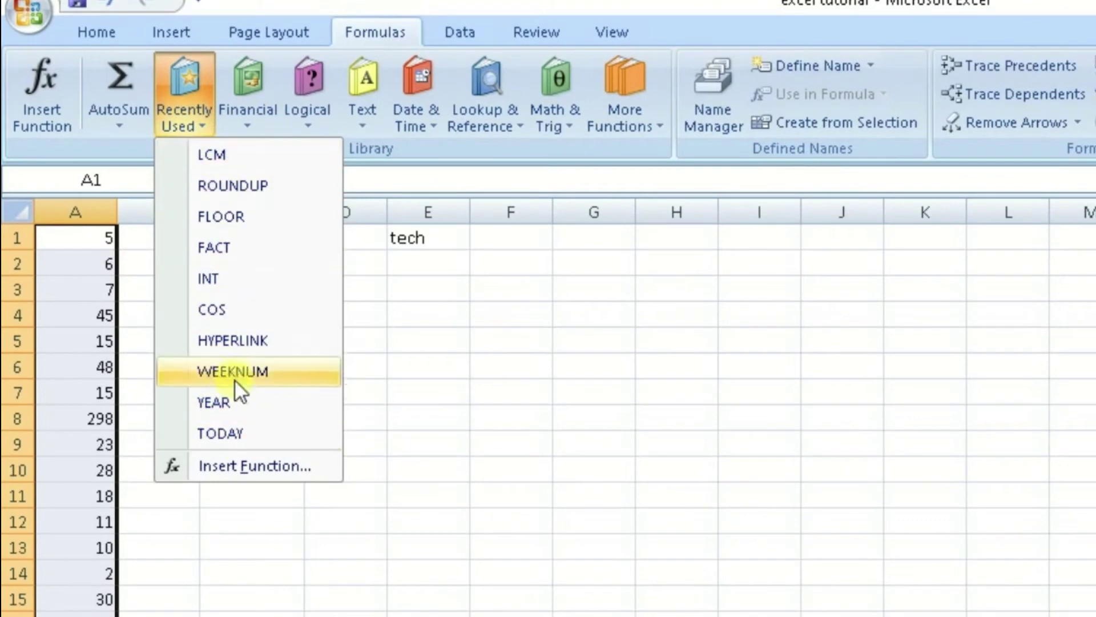
{"action": "left_click", "coordinate": [239, 126]}
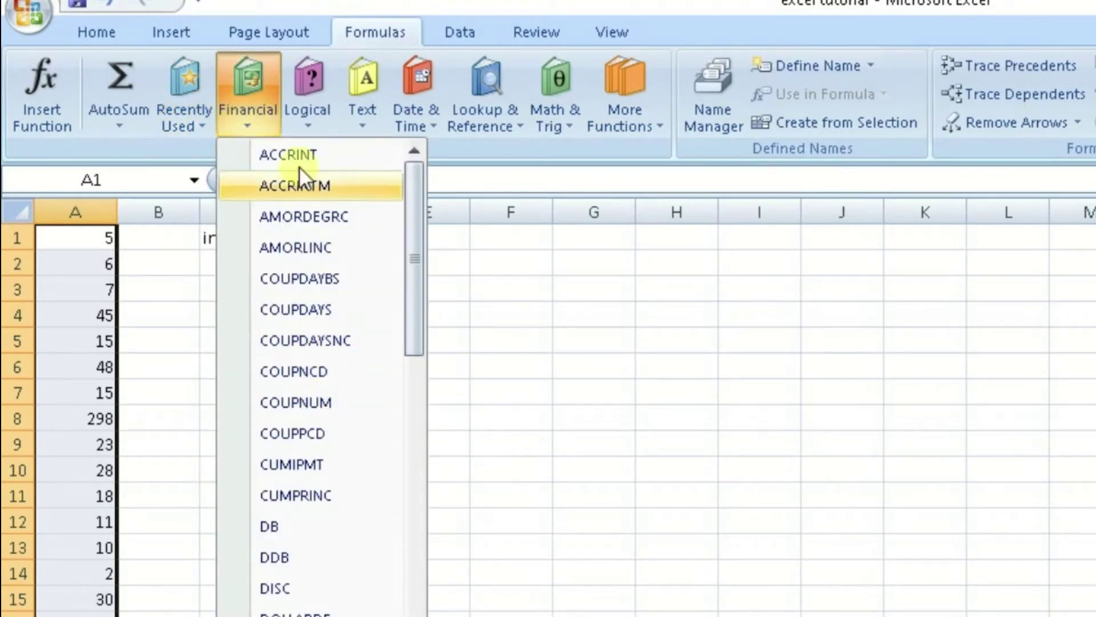
{"action": "scroll", "coordinate": [344, 598], "scroll_direction": "down", "scroll_amount": 2}
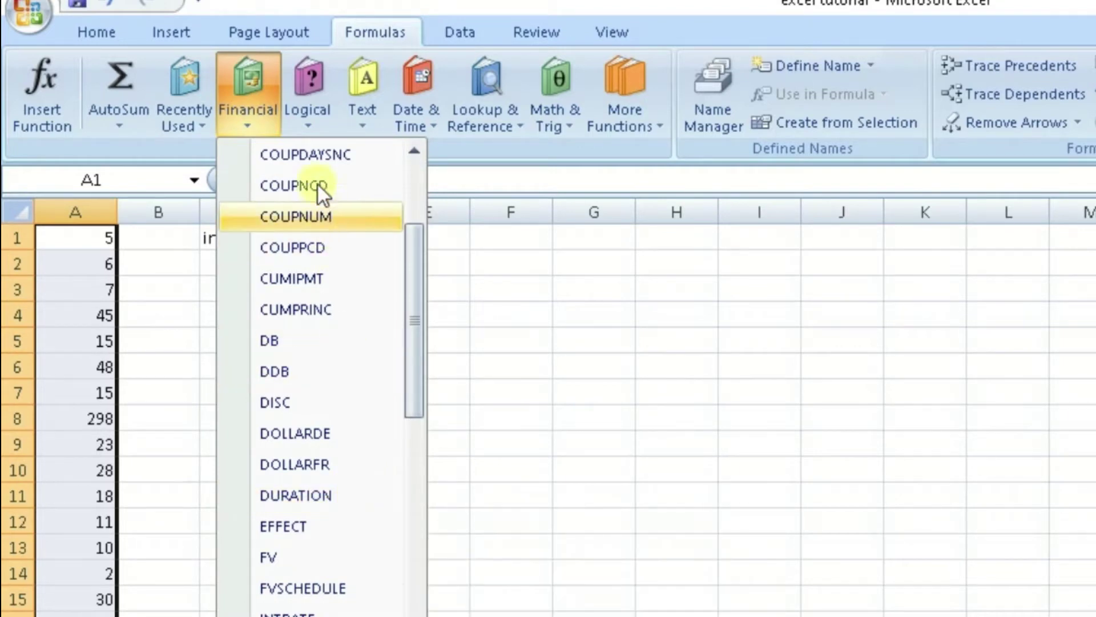
{"action": "scroll", "coordinate": [310, 450], "scroll_direction": "down", "scroll_amount": 8}
{"action": "scroll", "coordinate": [307, 500], "scroll_direction": "down", "scroll_amount": 2}
{"action": "left_click", "coordinate": [316, 117]}
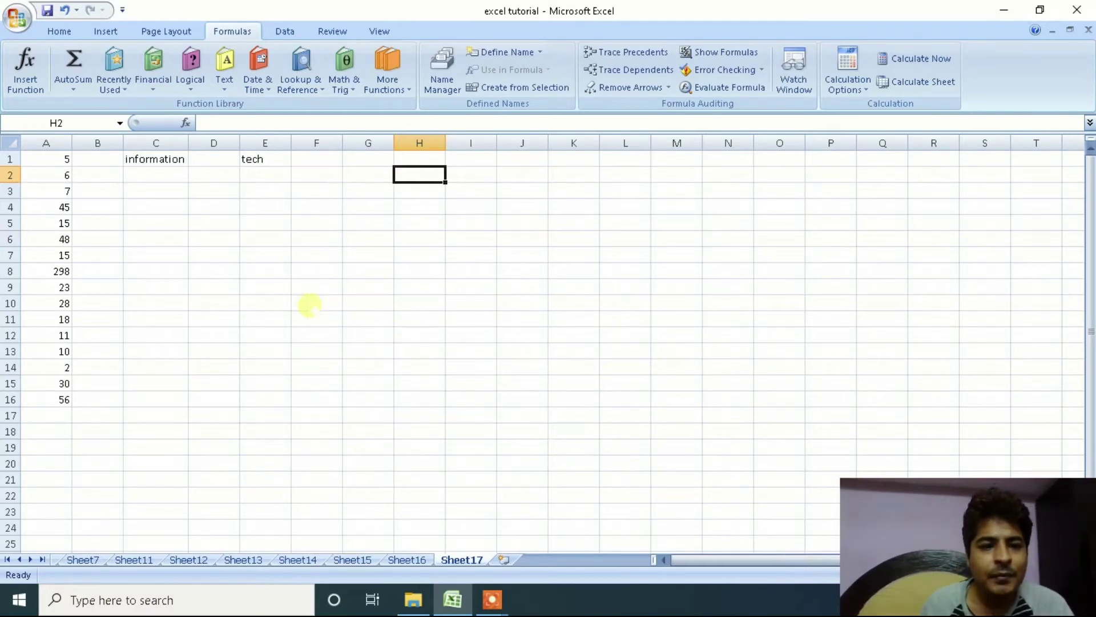
Enter the numbers 25 in cell G2 and 30 in cell G3 for a comparison
{"action": "left_click", "coordinate": [368, 175]}
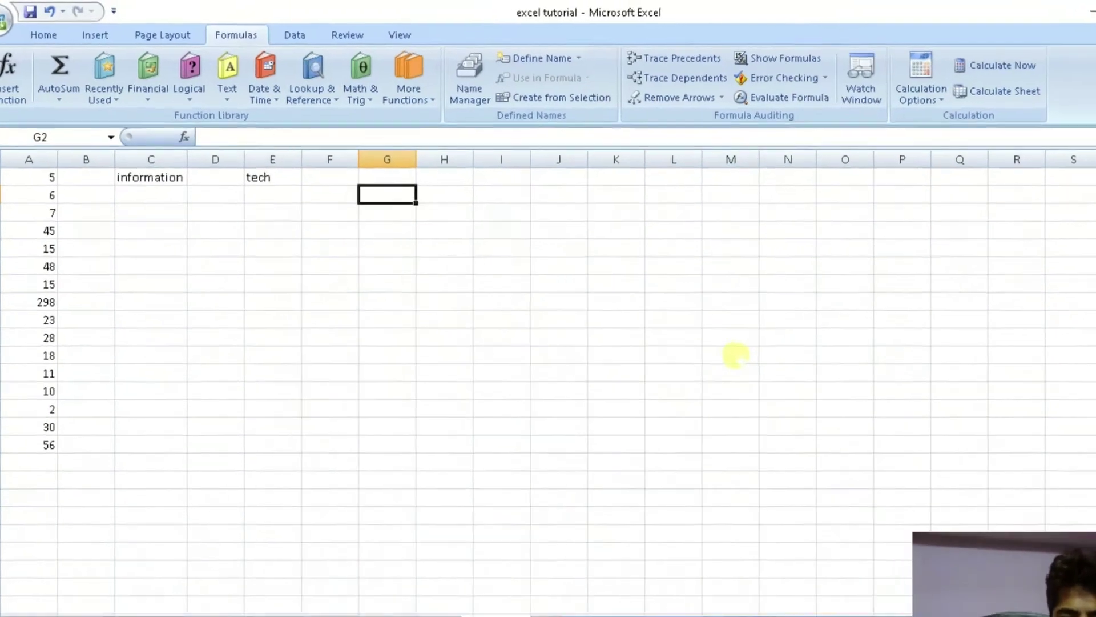
{"action": "type", "text": "25"}
{"action": "key", "text": "Return"}
{"action": "type", "text": "30"}
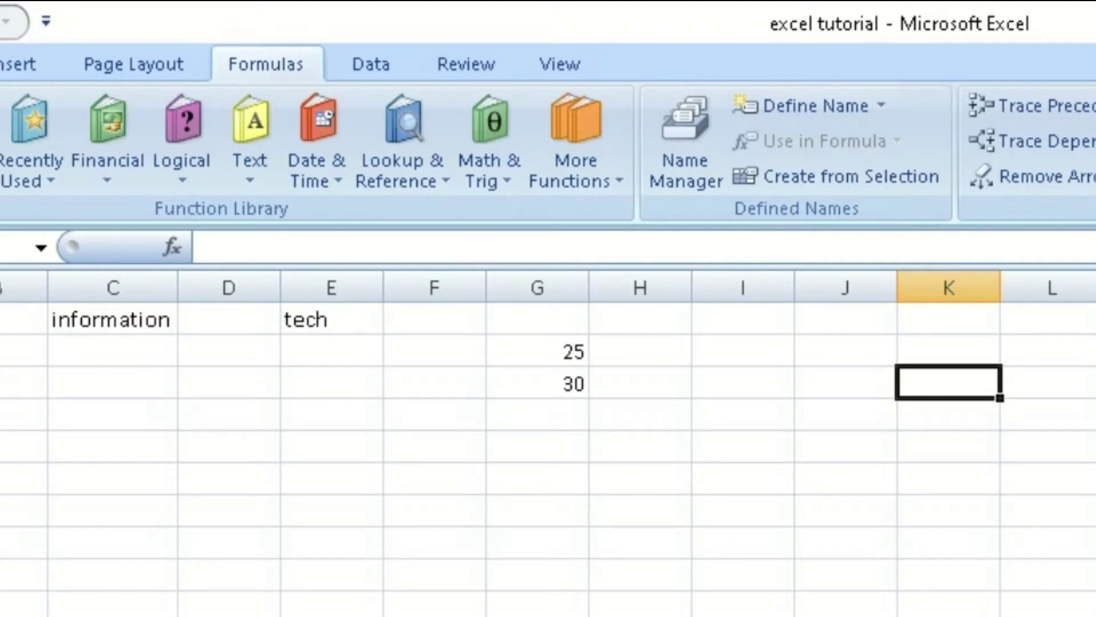
Start a logical IF function in cell K3 with the logical test g2>g3
{"action": "left_click", "coordinate": [182, 137]}
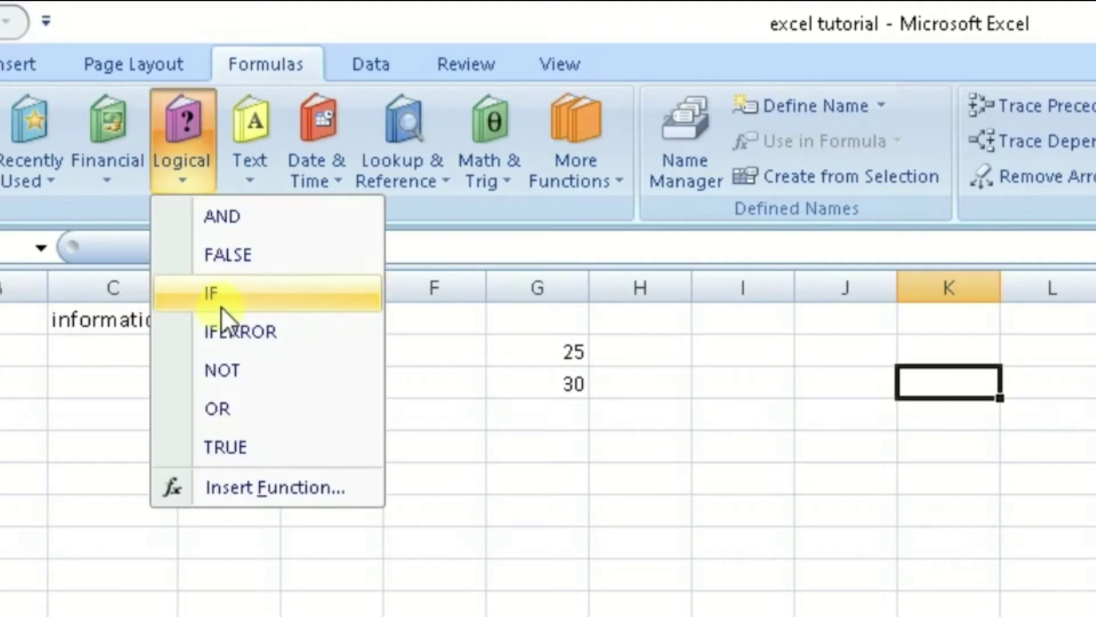
{"action": "left_click", "coordinate": [221, 296]}
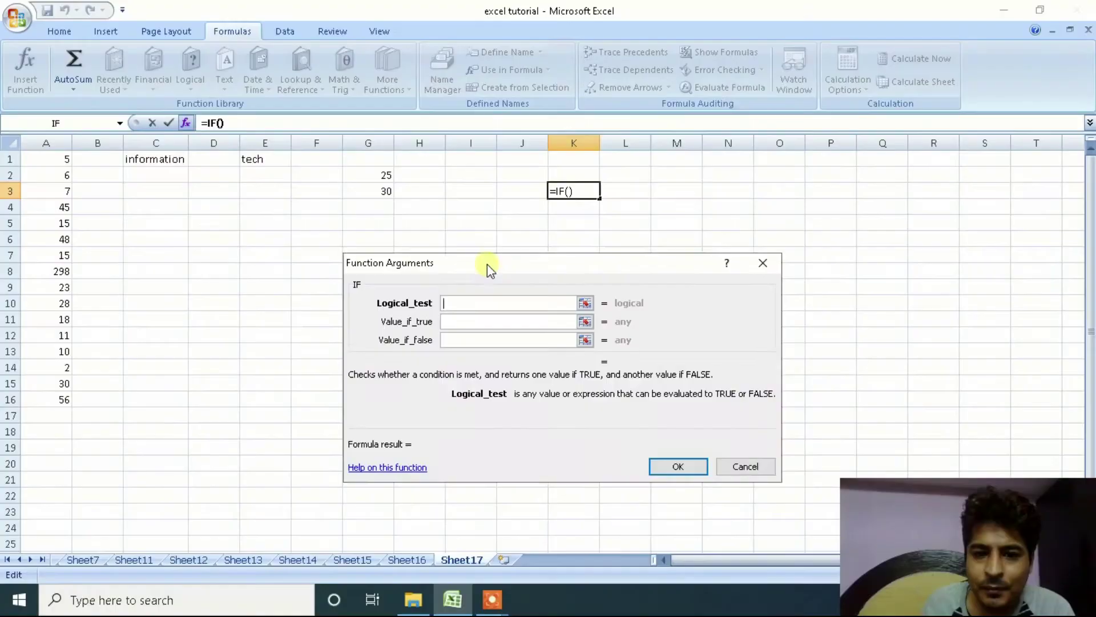
{"action": "left_click_drag", "start_coordinate": [483, 435], "coordinate": [346, 402]}
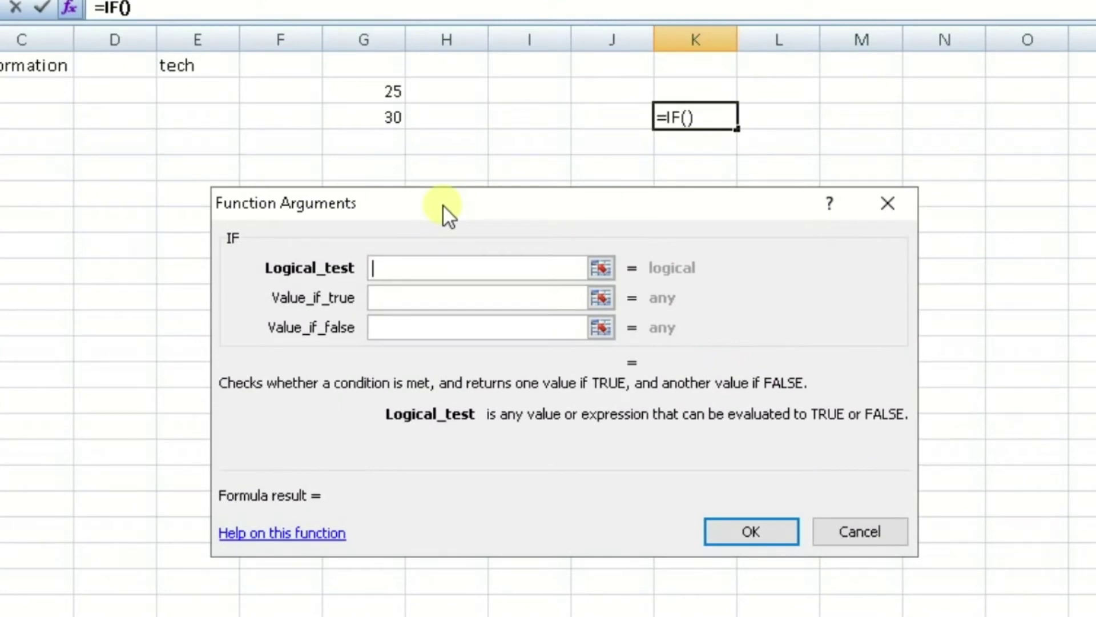
{"action": "type", "text": "g2>g3"}
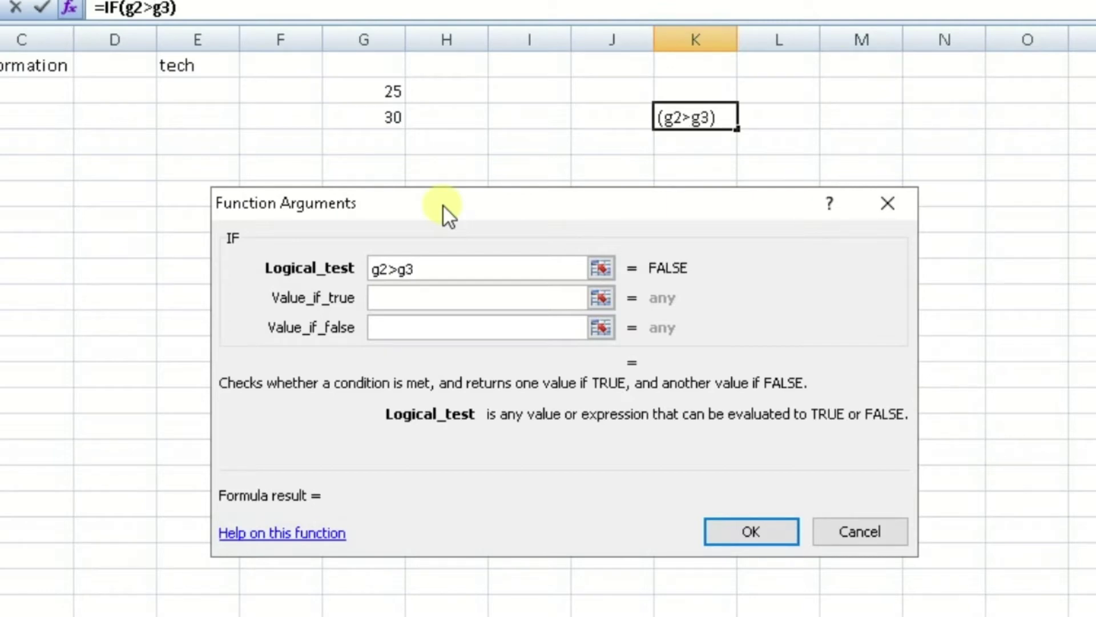
Complete the IF function with "first no.is big" as the true value and "second no.is big" as the false value
{"action": "key", "text": "Tab"}
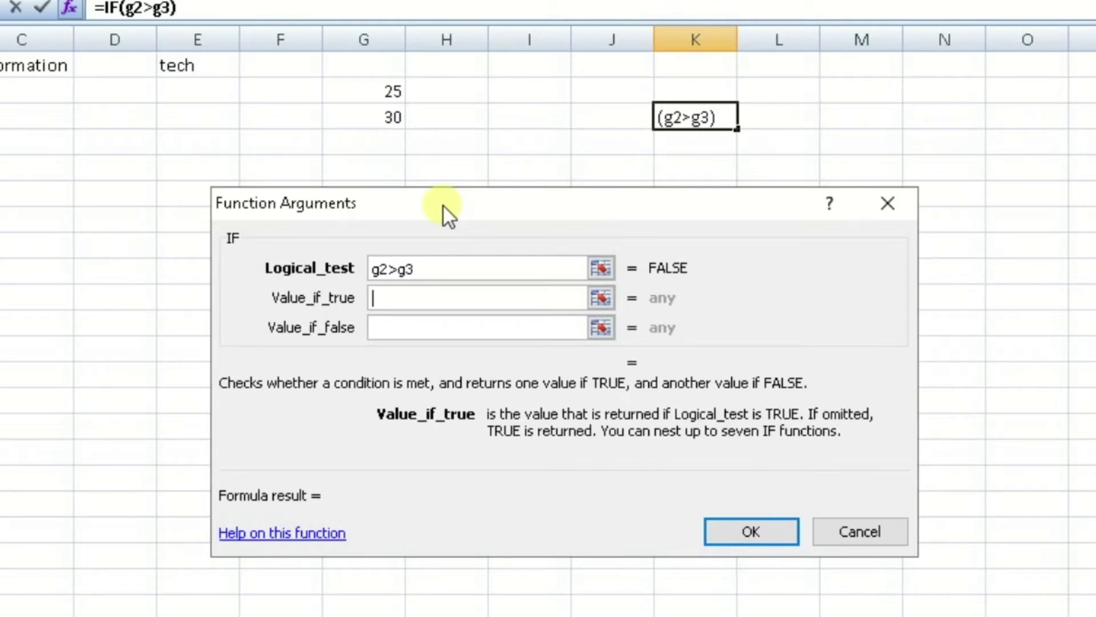
{"action": "type", "text": "first no.is big"}
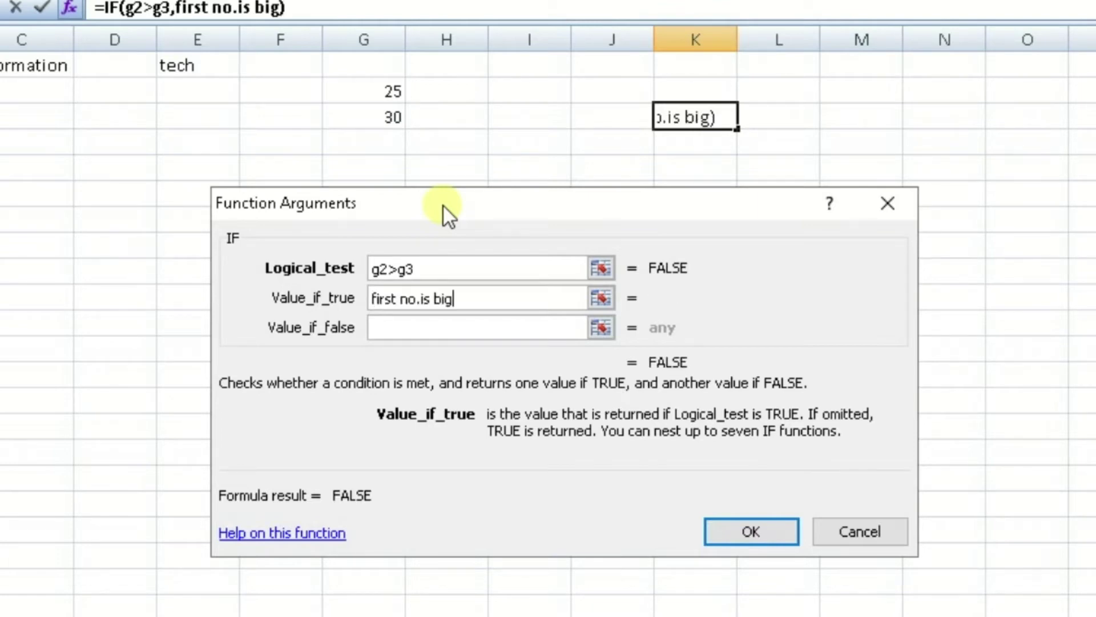
{"action": "key", "text": "Tab"}
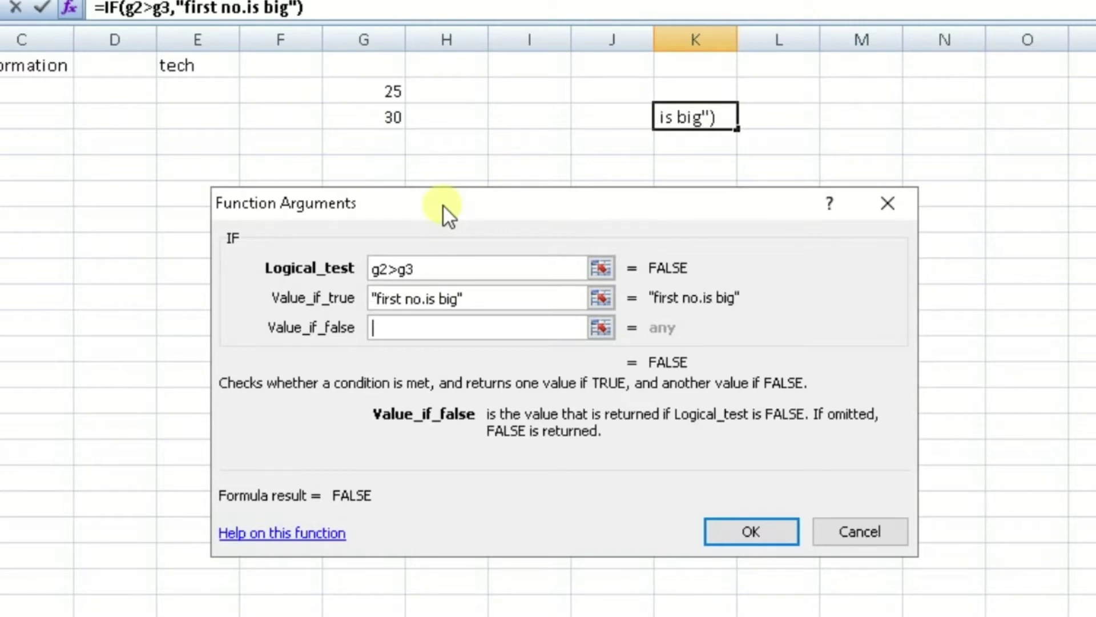
{"action": "type", "text": "second no.is big"}
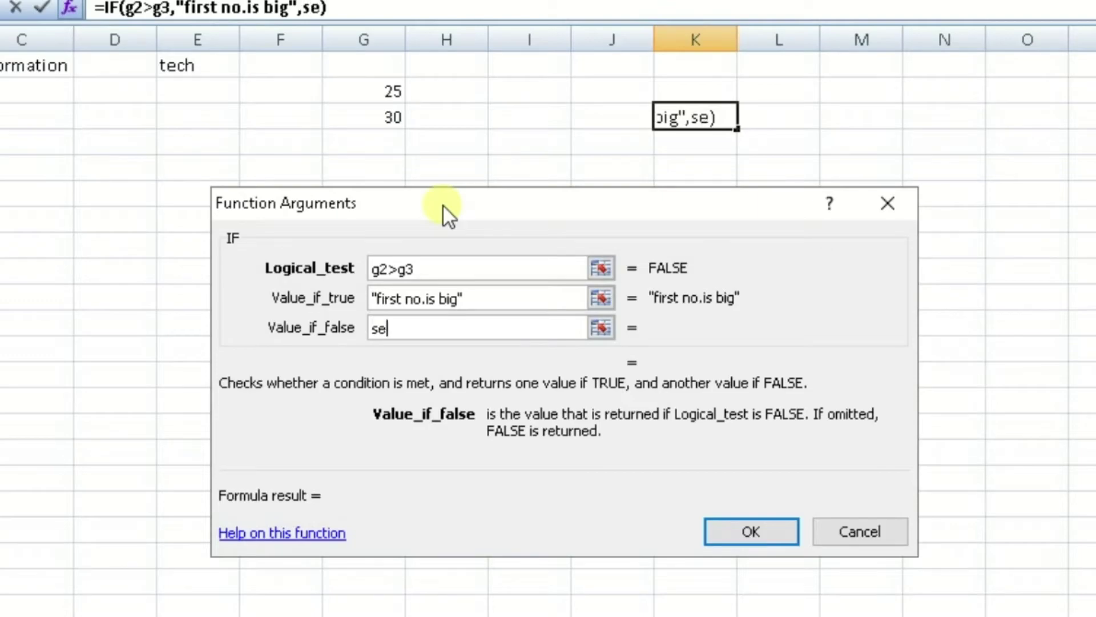
{"action": "left_click", "coordinate": [736, 529]}
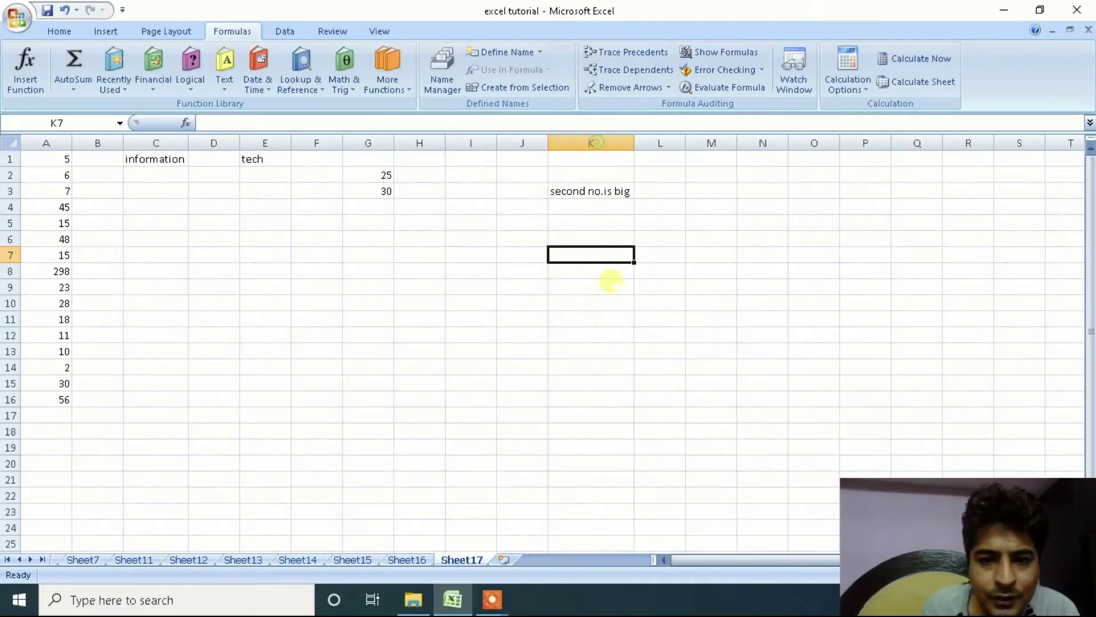
{"action": "left_click", "coordinate": [599, 237]}
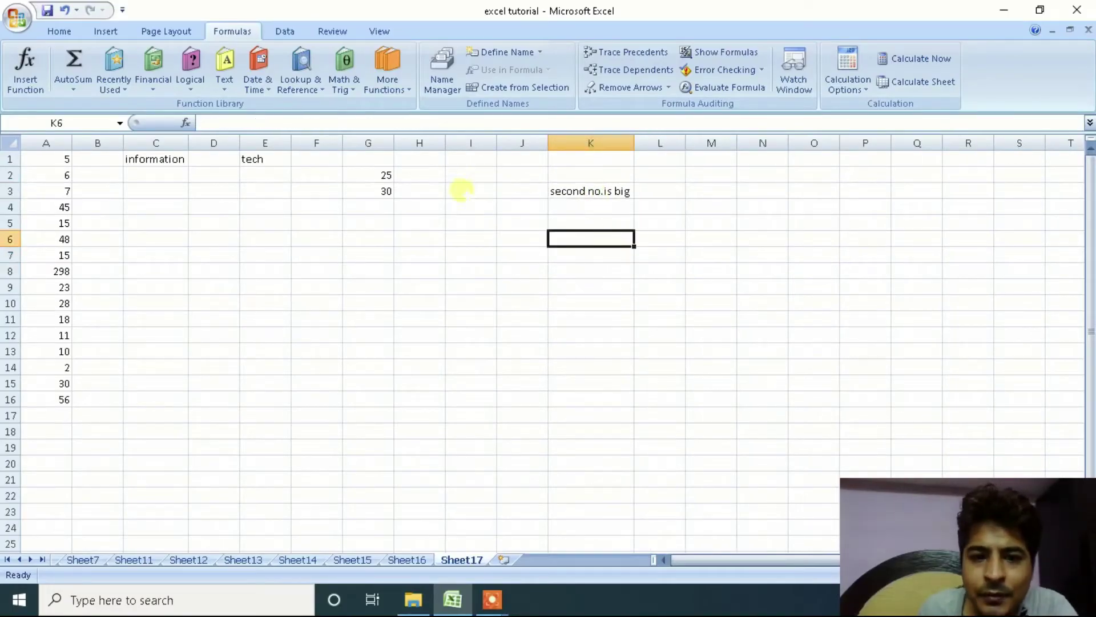
Change the value in G2 to 250 and check the IF result in K3
{"action": "left_click", "coordinate": [371, 174]}
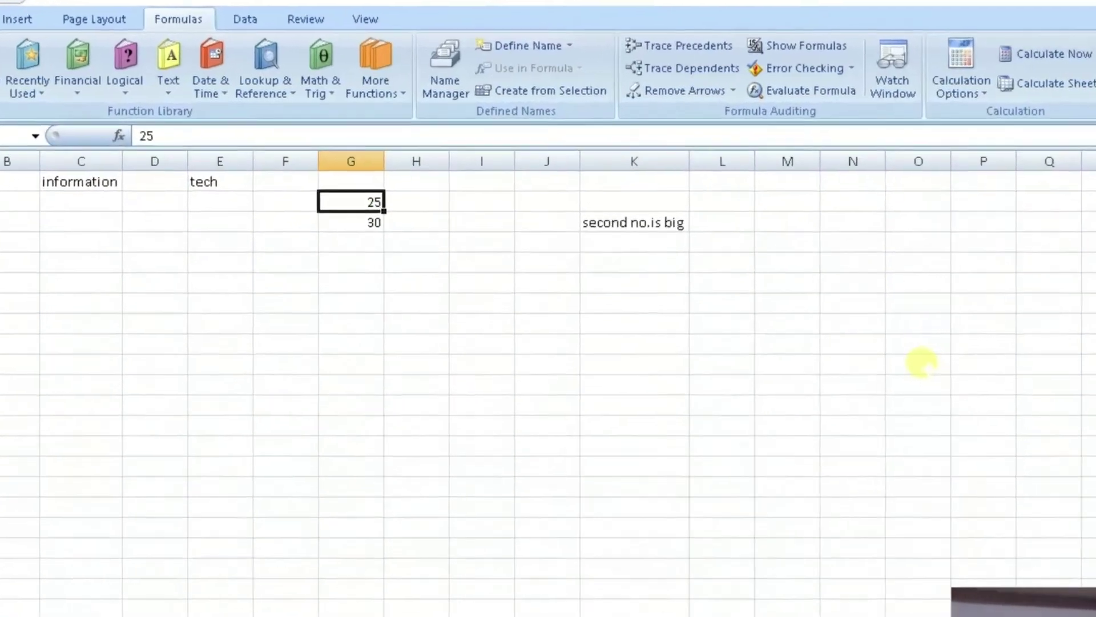
{"action": "type", "text": "250"}
{"action": "key", "text": "Return"}
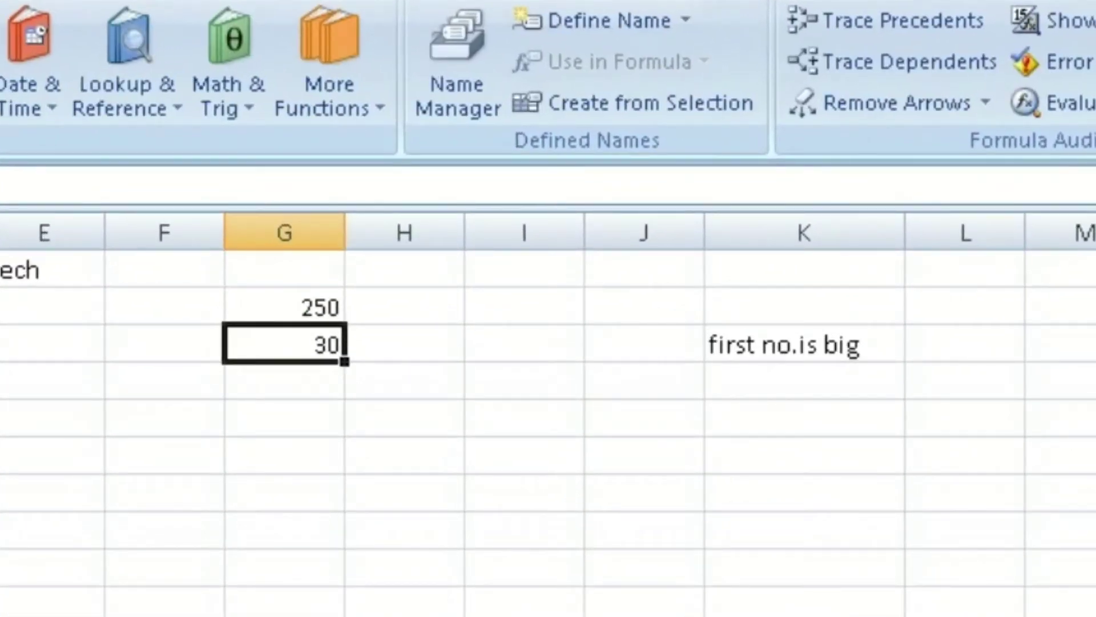
{"action": "left_click", "coordinate": [857, 344]}
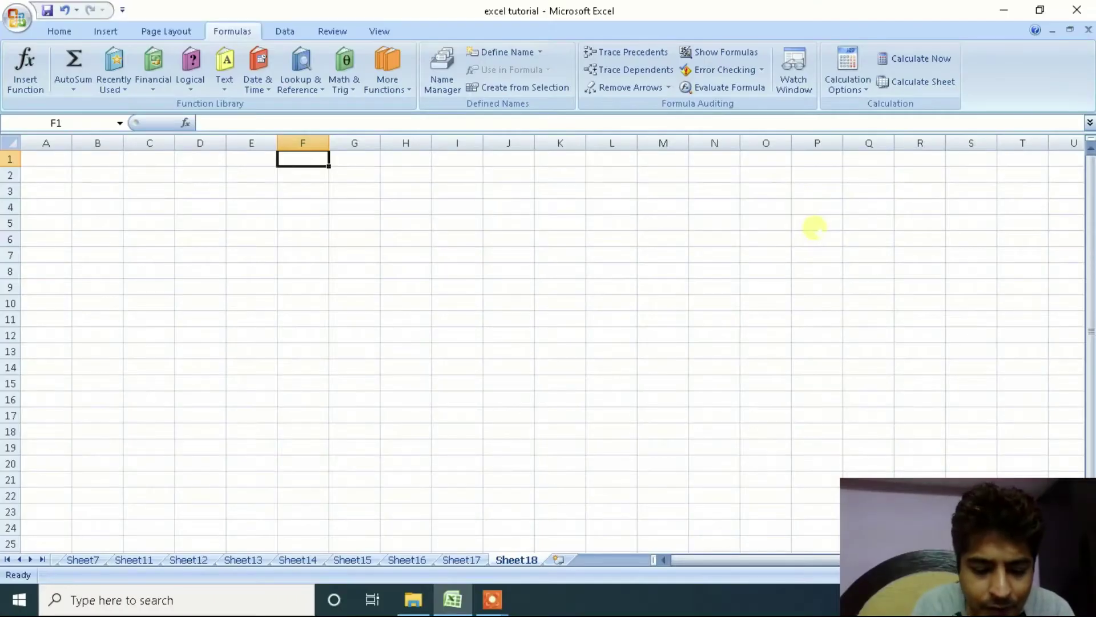
Enter the column heading perce in cell F1 of Sheet18
{"action": "type", "text": "perce"}
{"action": "key", "text": "Return"}
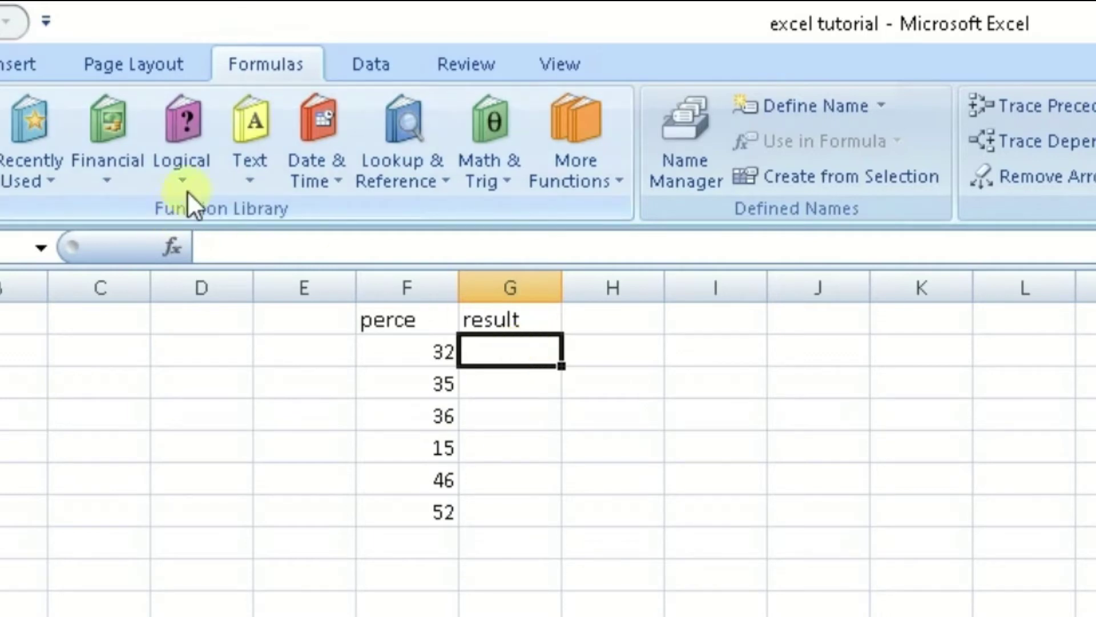
Enter an IF function in G2 with logical test f2>33, returning "pass" if true and "fail" if false
{"action": "left_click", "coordinate": [183, 171]}
{"action": "left_click", "coordinate": [232, 291]}
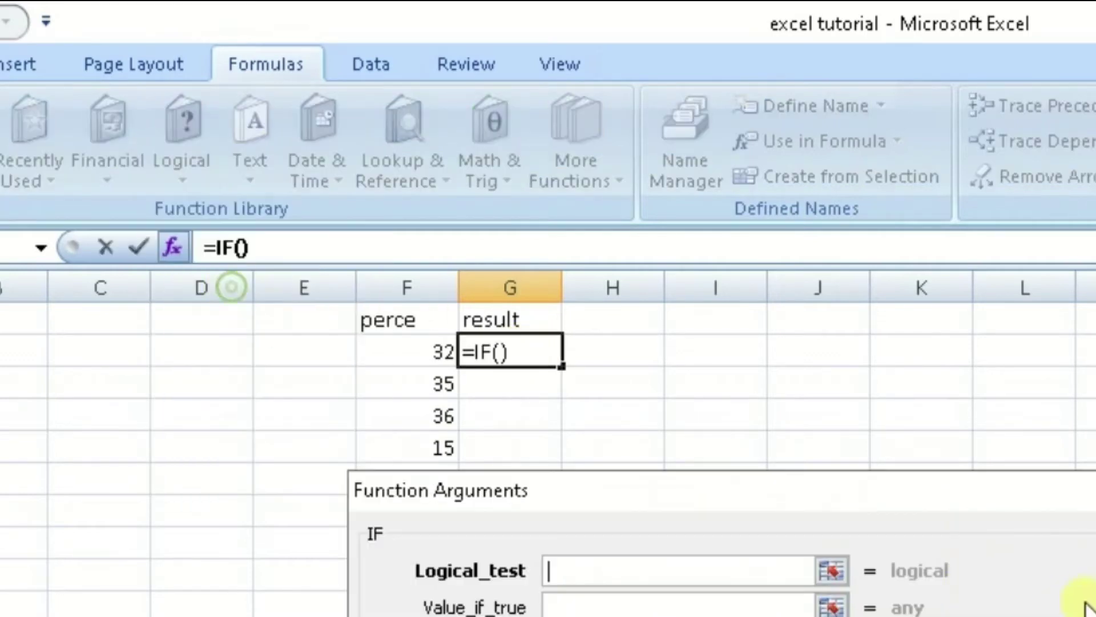
{"action": "type", "text": "f2"}
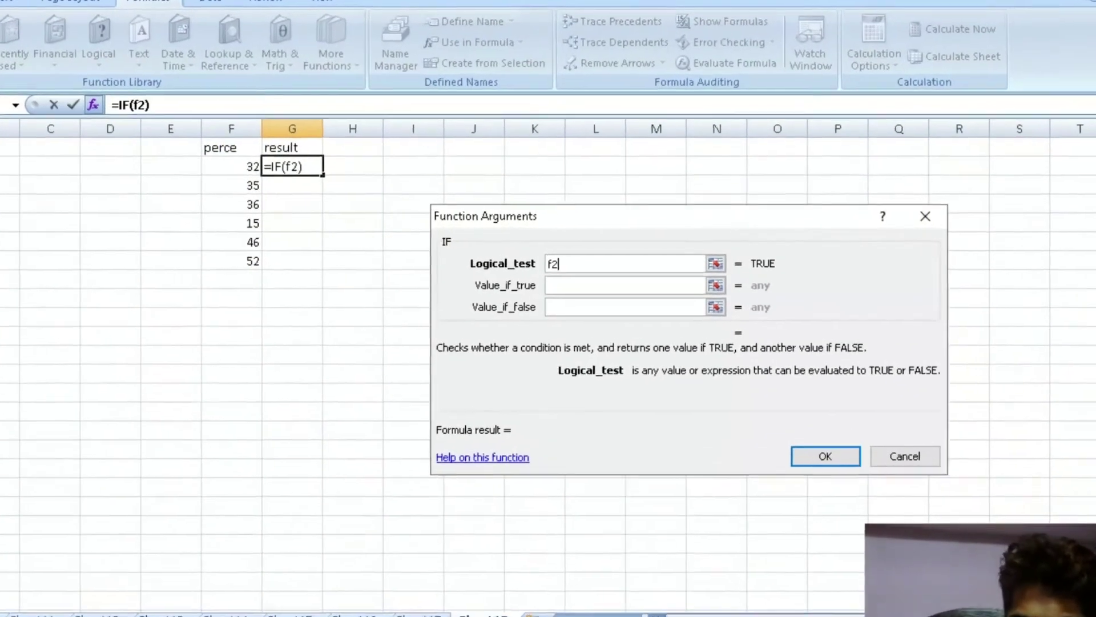
{"action": "type", "text": ">33"}
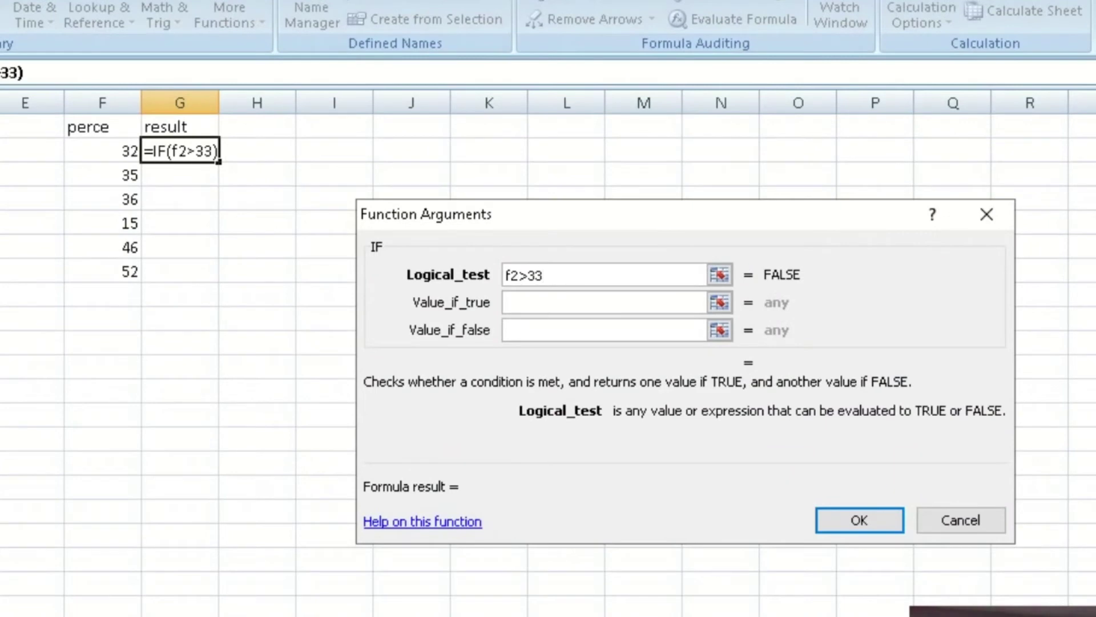
{"action": "key", "text": "Tab"}
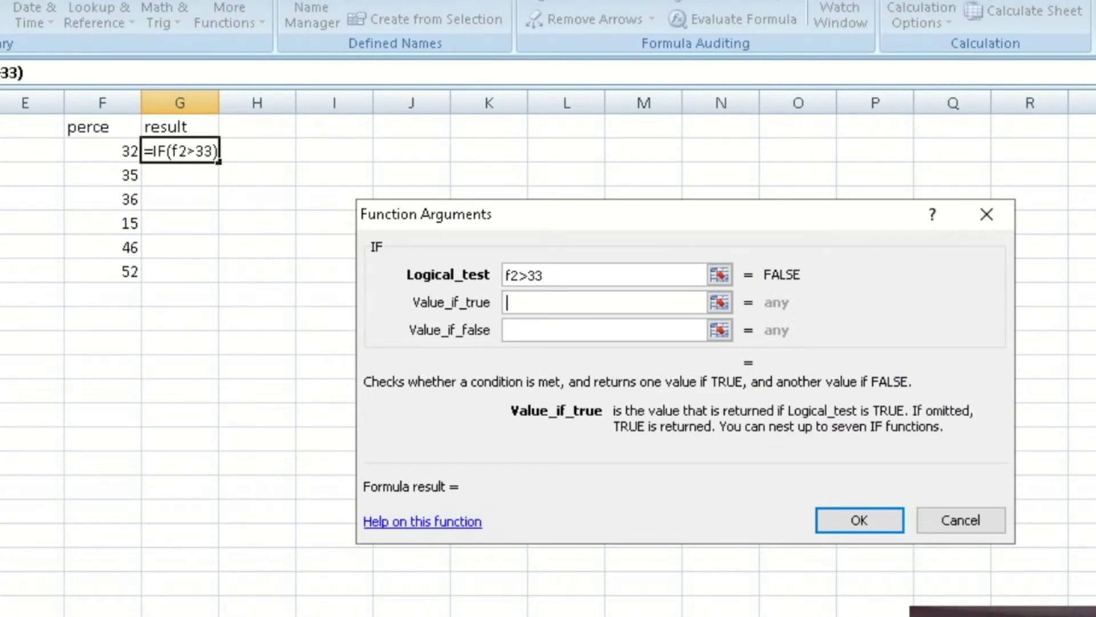
{"action": "type", "text": "pass"}
{"action": "key", "text": "Tab"}
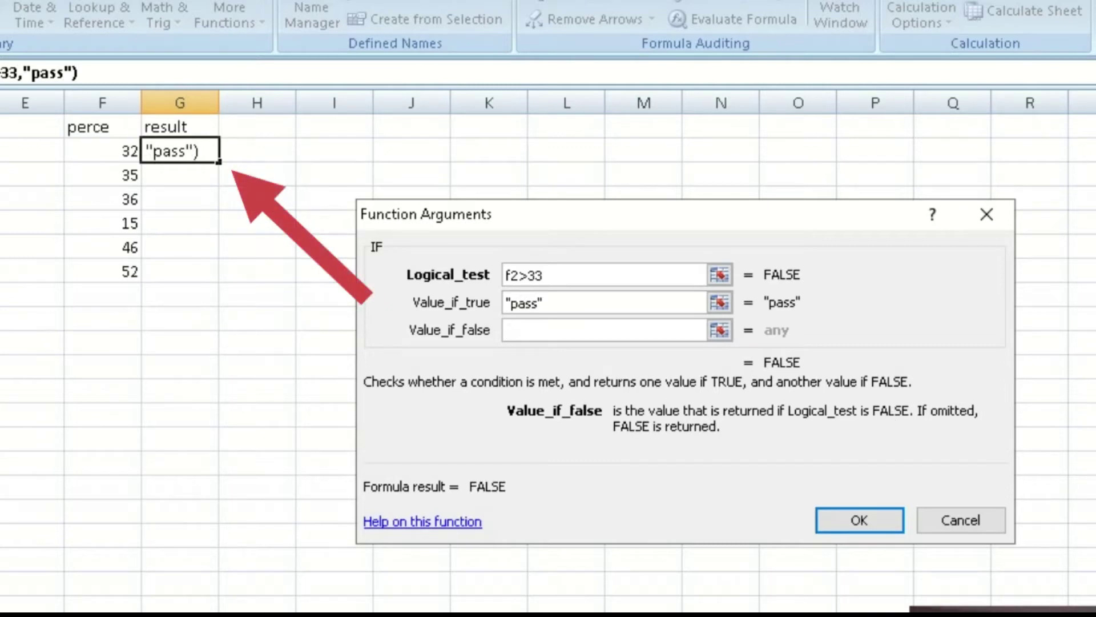
{"action": "type", "text": "fail"}
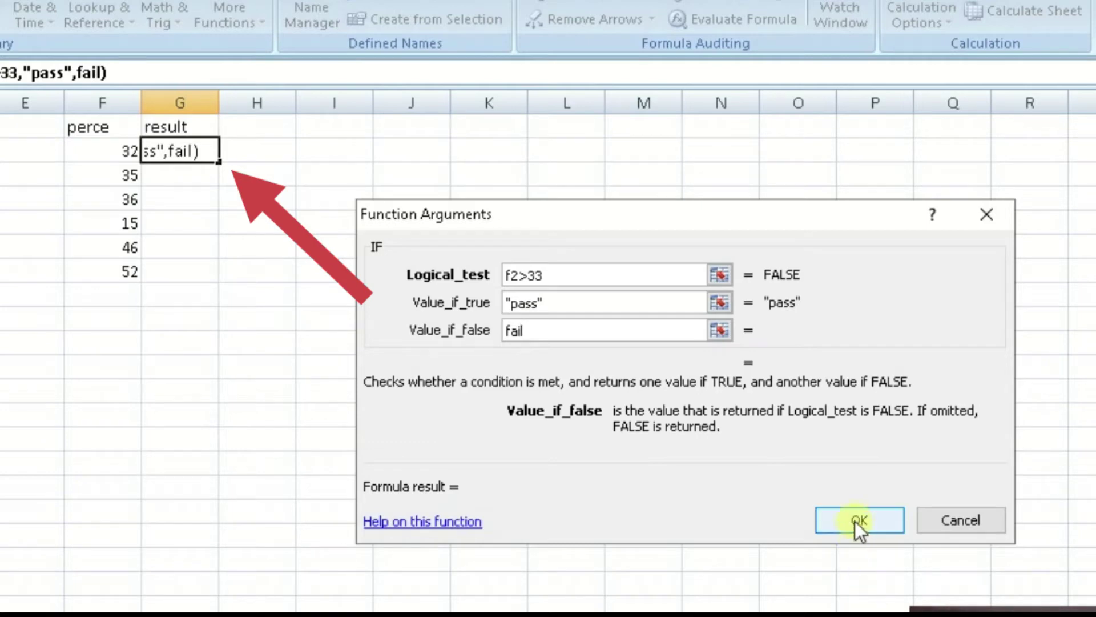
{"action": "left_click", "coordinate": [858, 521]}
Fill the pass/fail formula from G2 down through G7 for the remaining percentages
{"action": "left_click", "coordinate": [207, 160]}
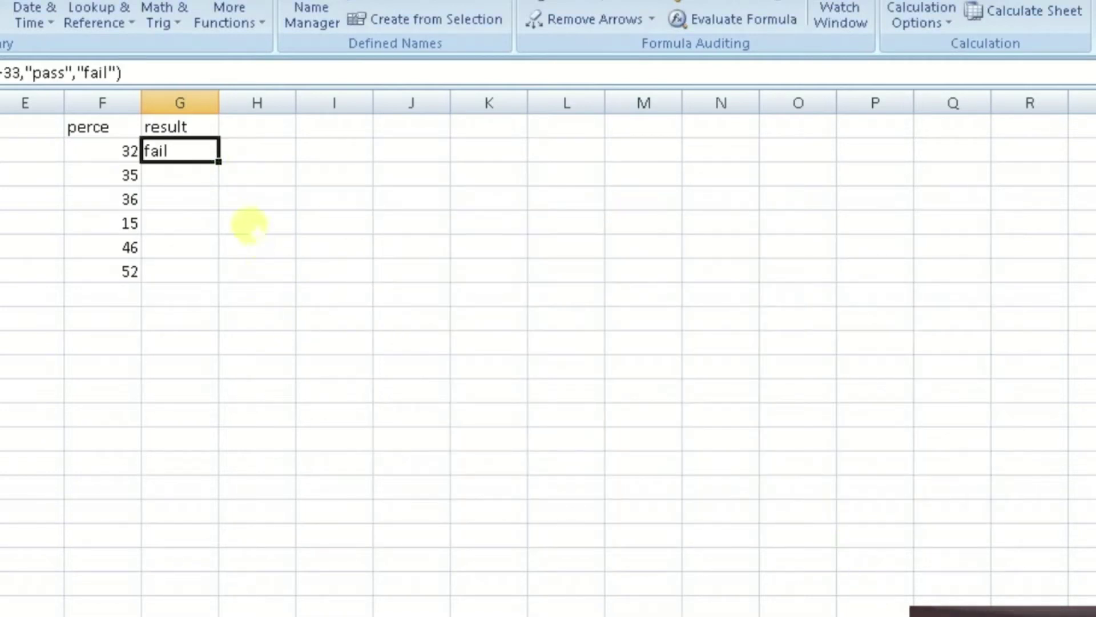
{"action": "left_click_drag", "start_coordinate": [217, 160], "coordinate": [216, 278]}
{"action": "left_click", "coordinate": [334, 246]}
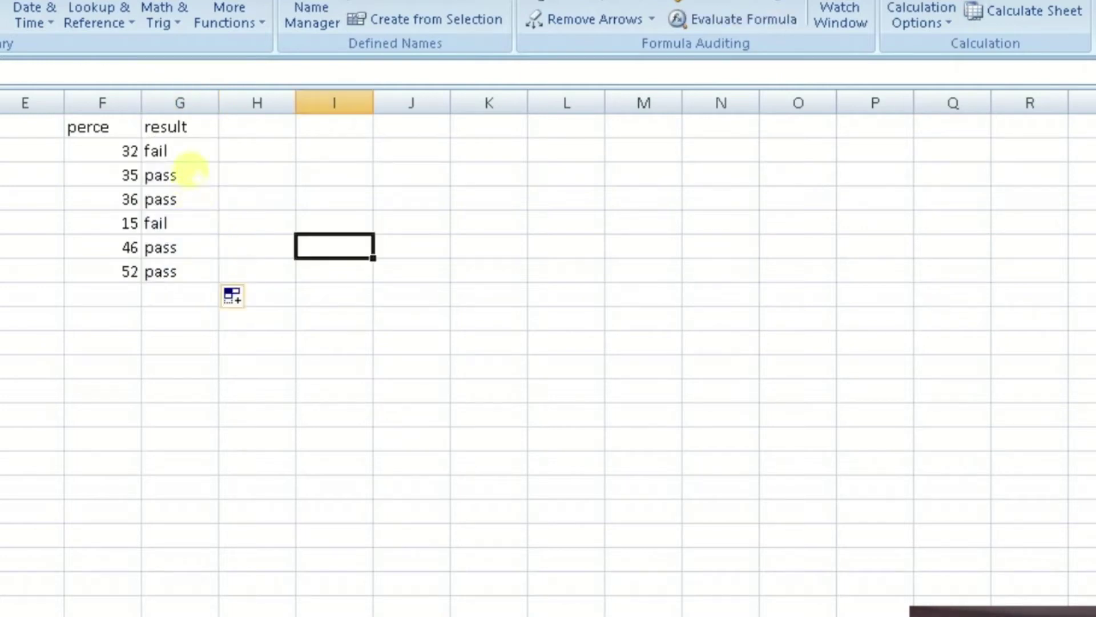
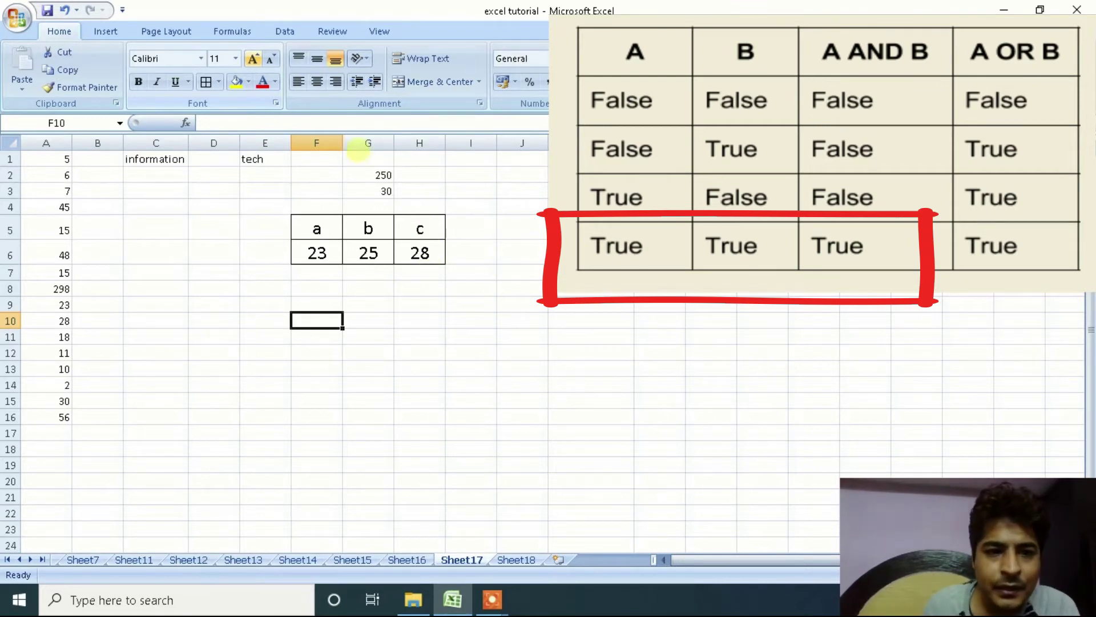
Start a logical IF function in cell F10 of Sheet17 with an AND function as the logical test
{"action": "left_click", "coordinate": [233, 31]}
{"action": "left_click", "coordinate": [190, 69]}
{"action": "left_click", "coordinate": [197, 130]}
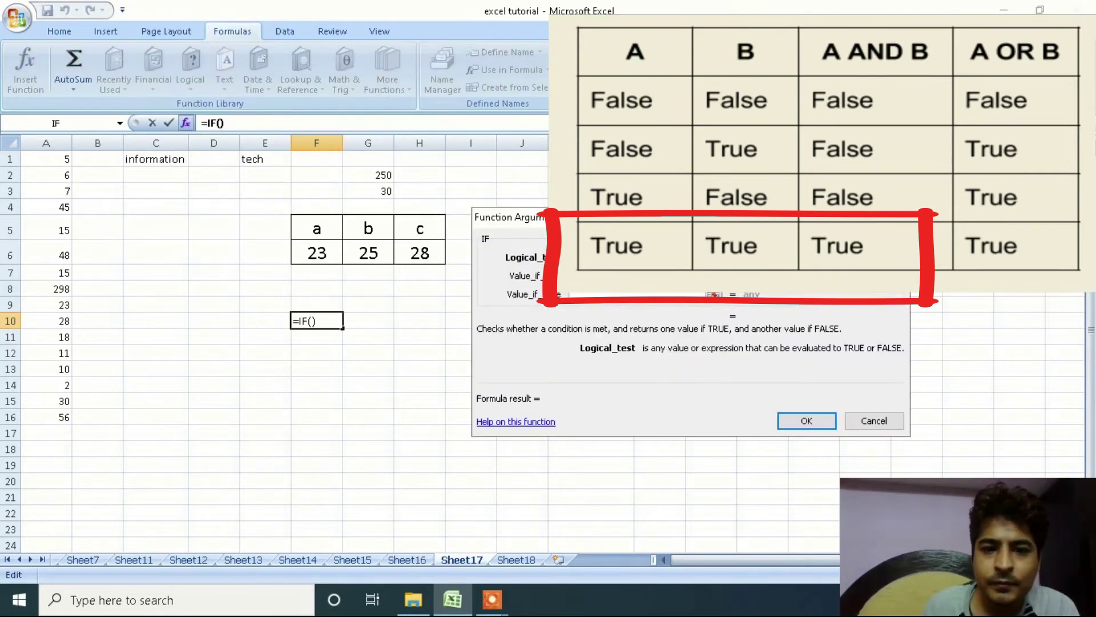
{"action": "type", "text": "and"}
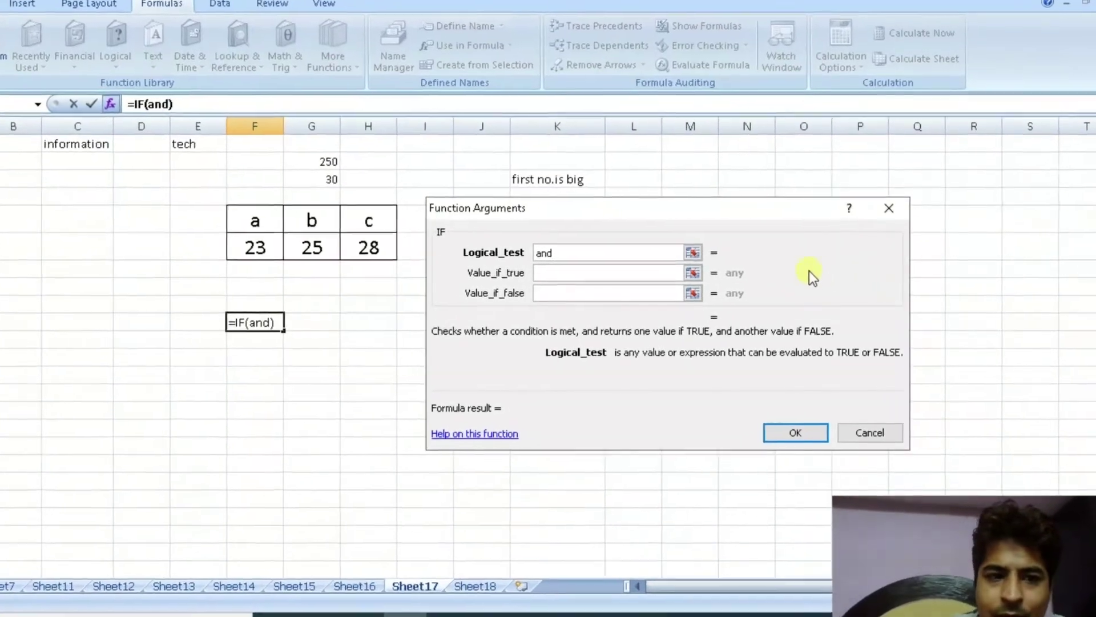
{"action": "type", "text": "("}
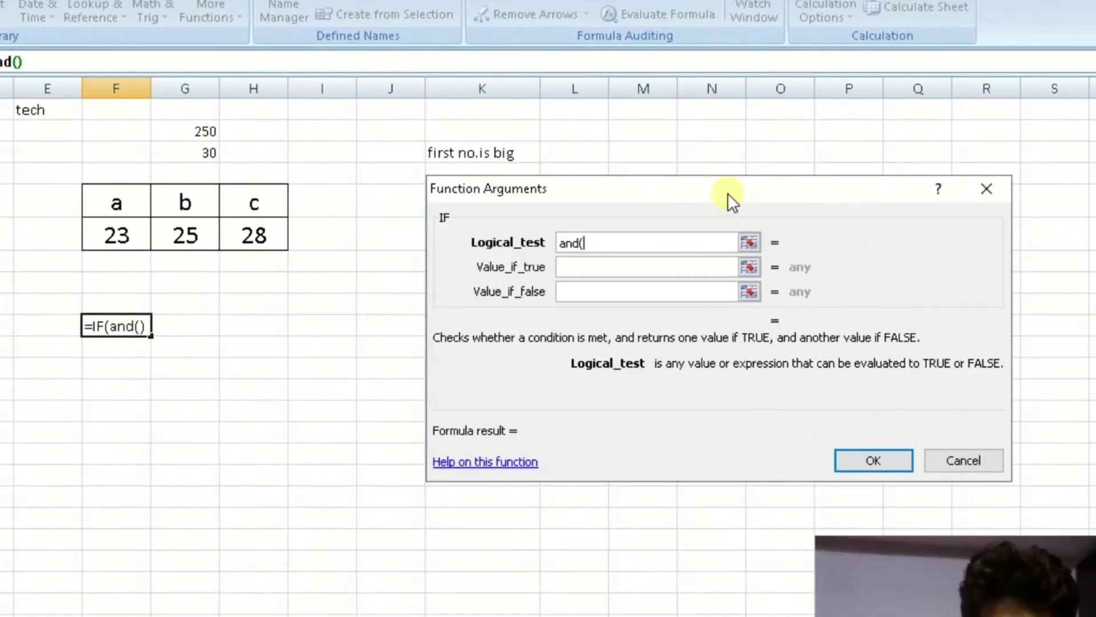
{"action": "type", "text": "a>b"}
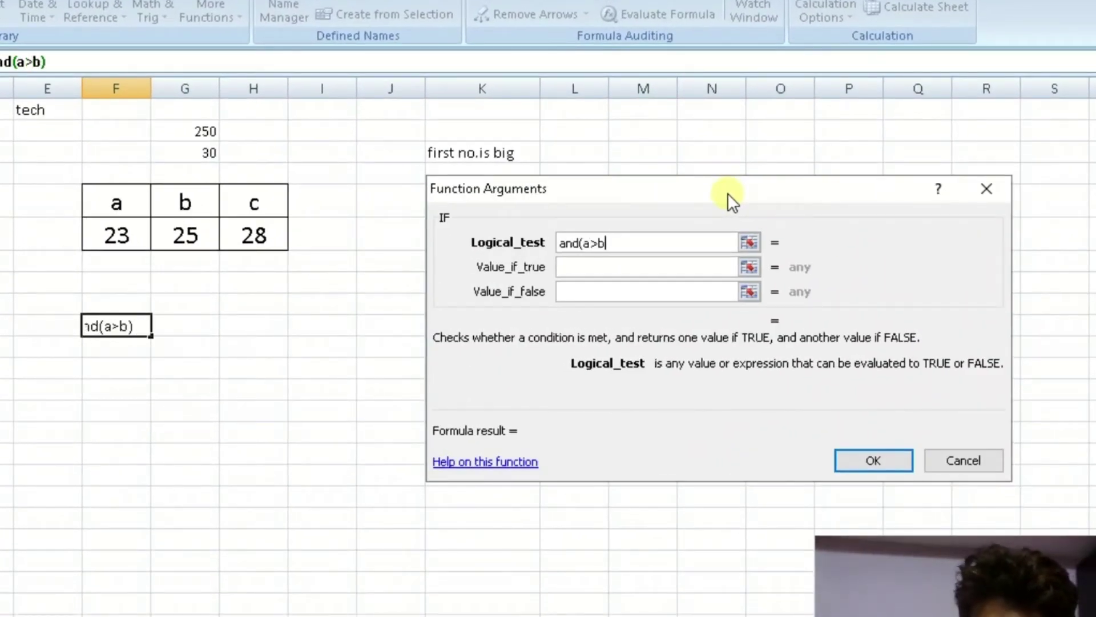
{"action": "key", "text": "BackSpace"}
{"action": "key", "text": "BackSpace"}
{"action": "key", "text": "BackSpace"}
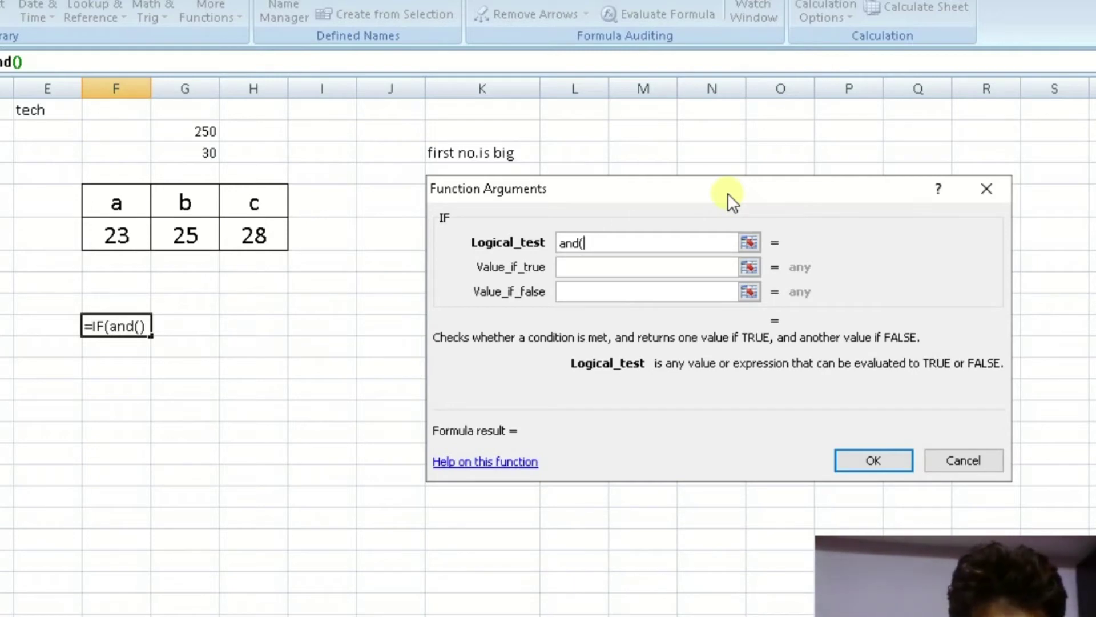
Complete the AND logical test with the conditions f6>g6 and f6>h6
{"action": "type", "text": "f6"}
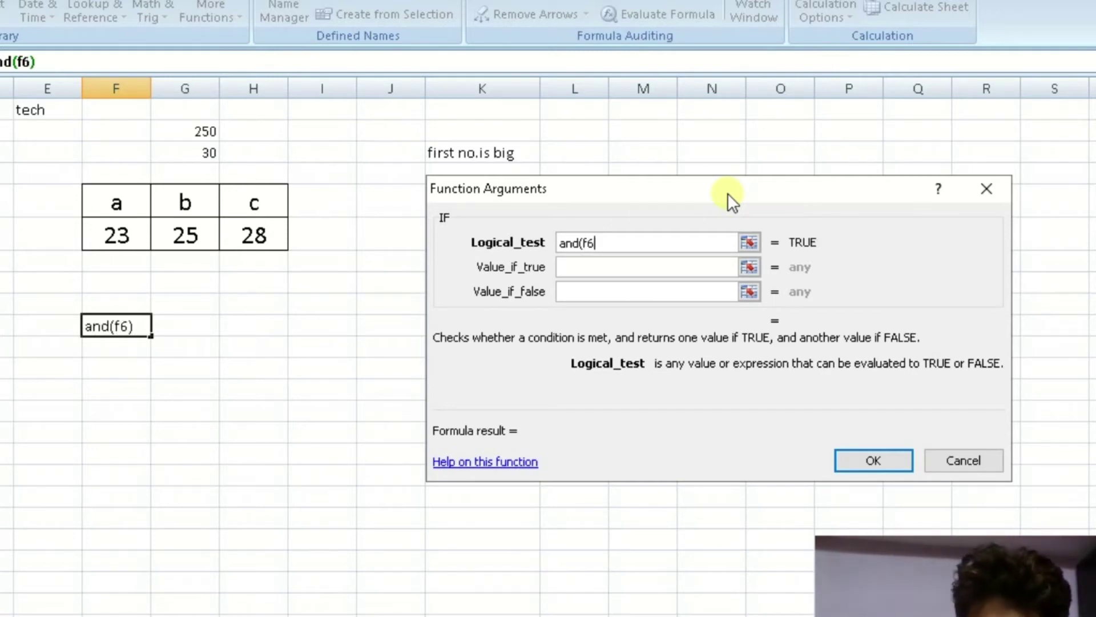
{"action": "type", "text": ">g"}
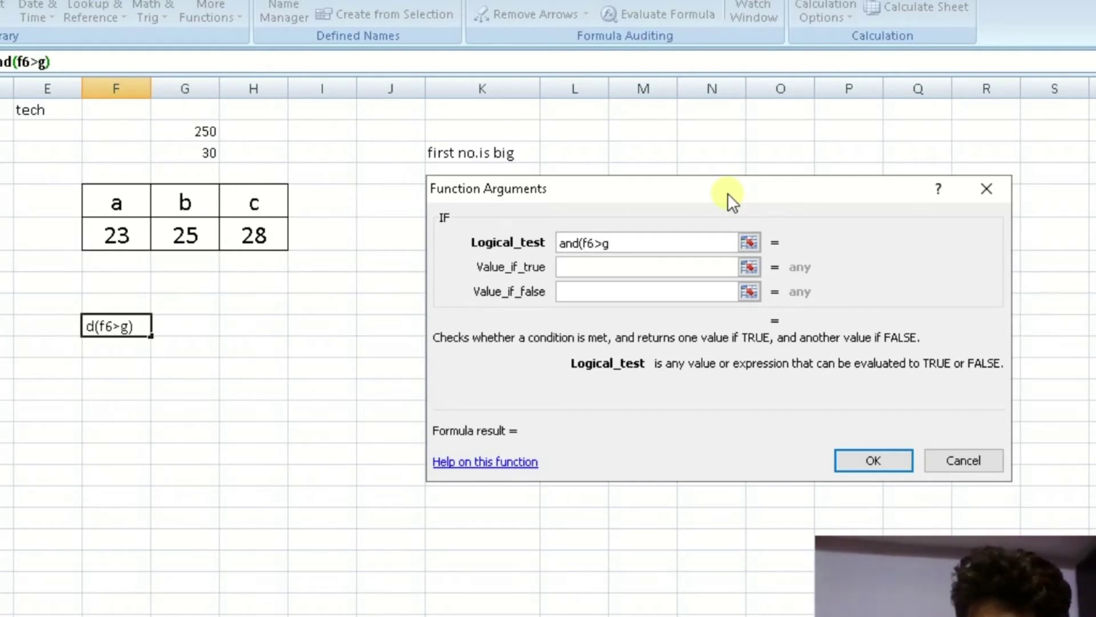
{"action": "type", "text": "6,"}
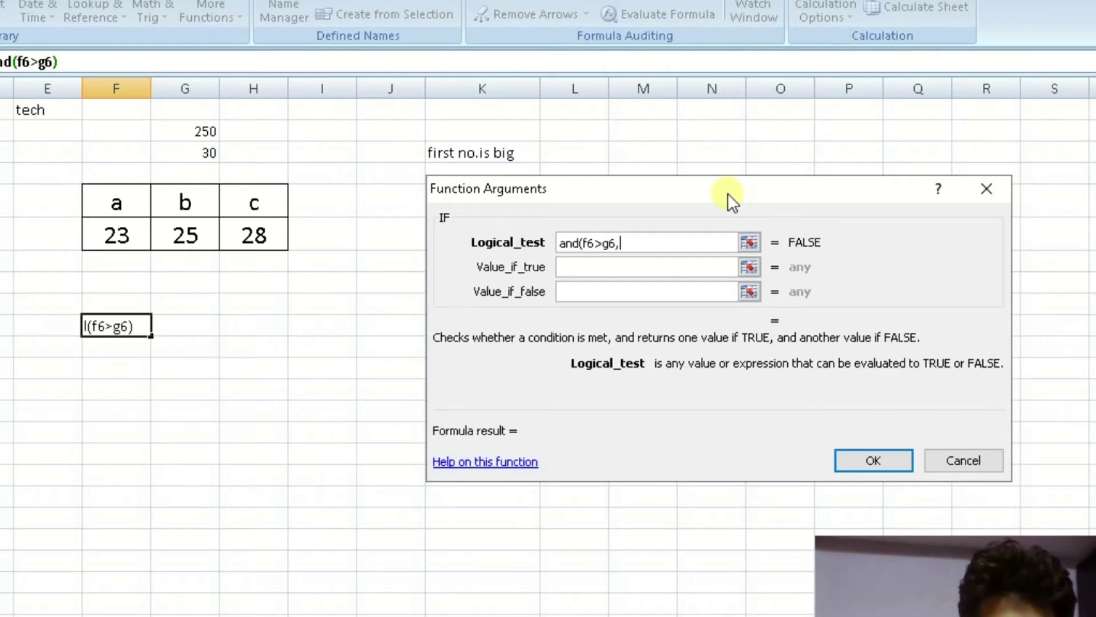
{"action": "type", "text": "f6>h6)"}
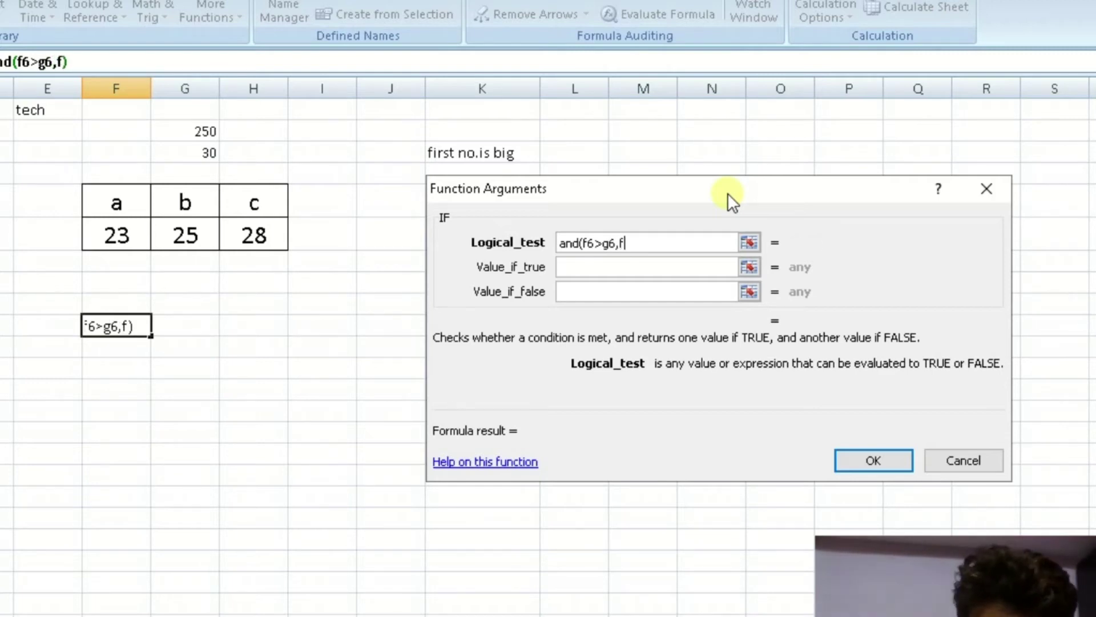
{"action": "key", "text": "Tab"}
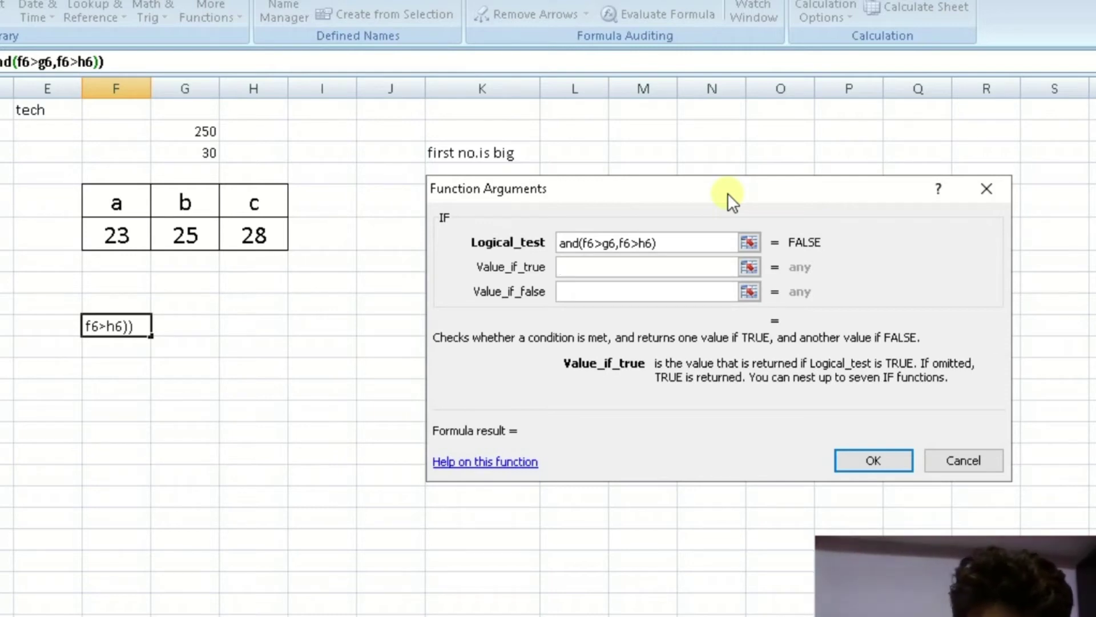
Finish the IF function with "a is big" as the true value and "a is not big" as the false value
{"action": "type", "text": "\"a is big\""}
{"action": "key", "text": "Tab"}
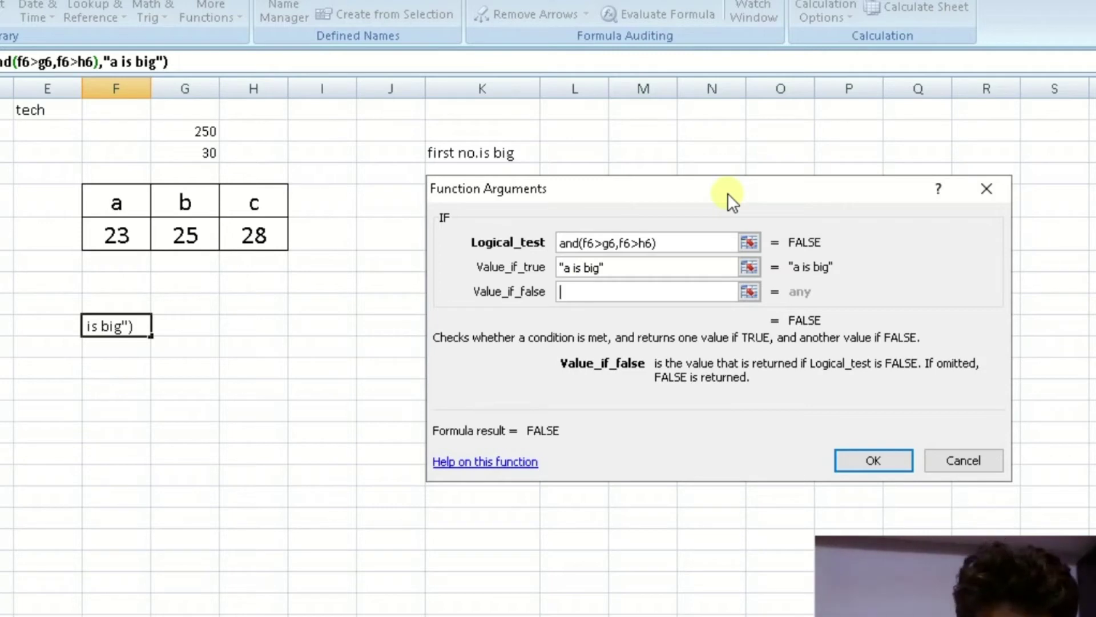
{"action": "type", "text": "a is not big"}
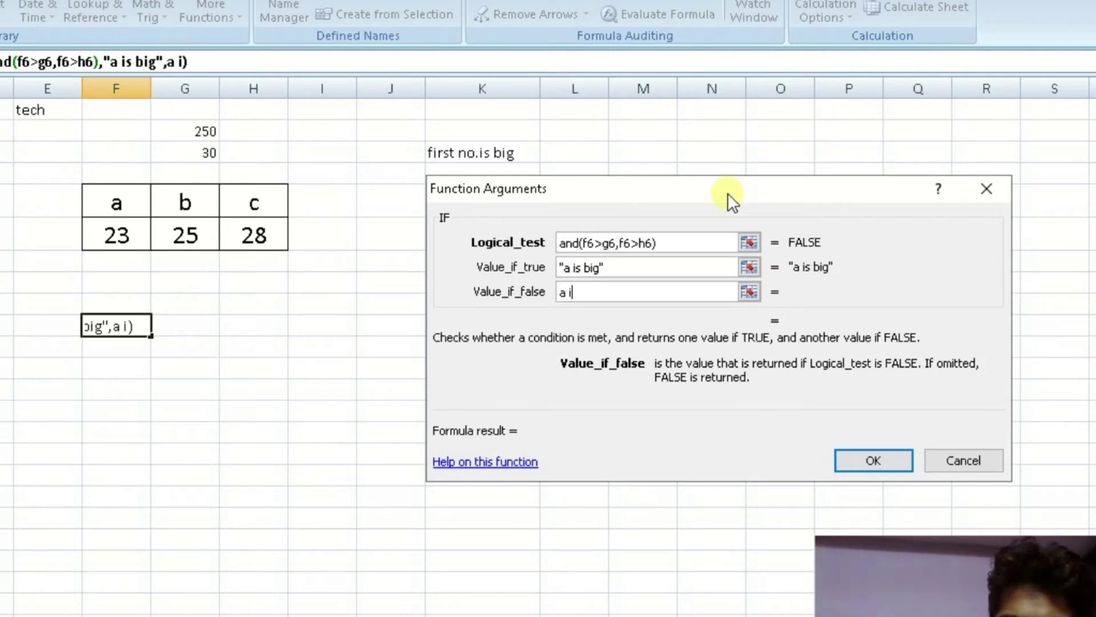
{"action": "left_click", "coordinate": [873, 460]}
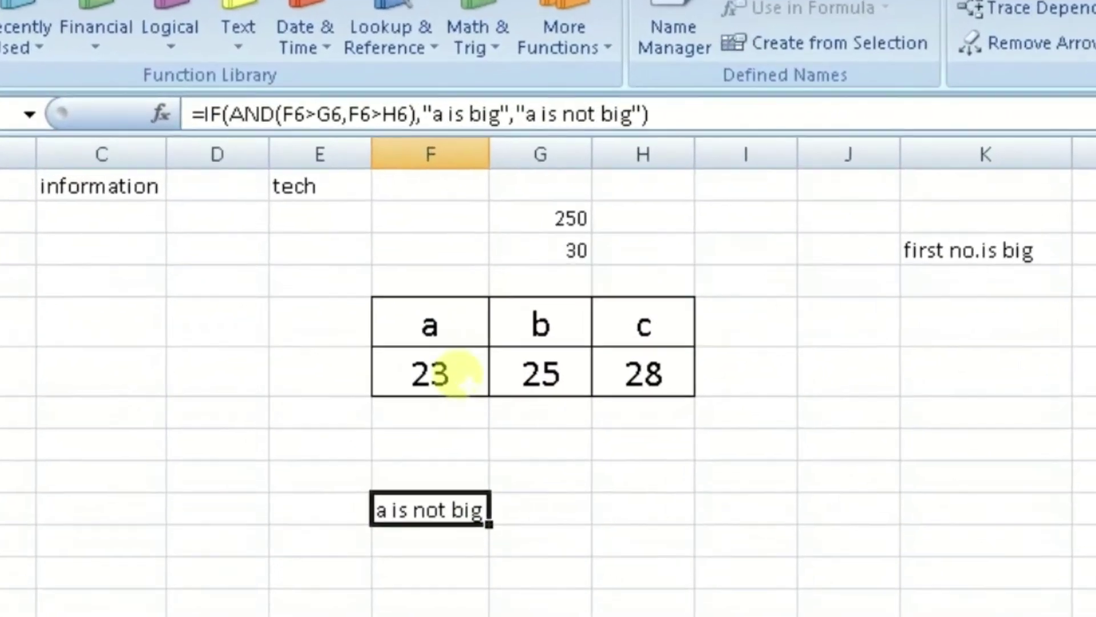
Change the value of a in F6 to 26 and check the IF result in F10
{"action": "left_click", "coordinate": [457, 374]}
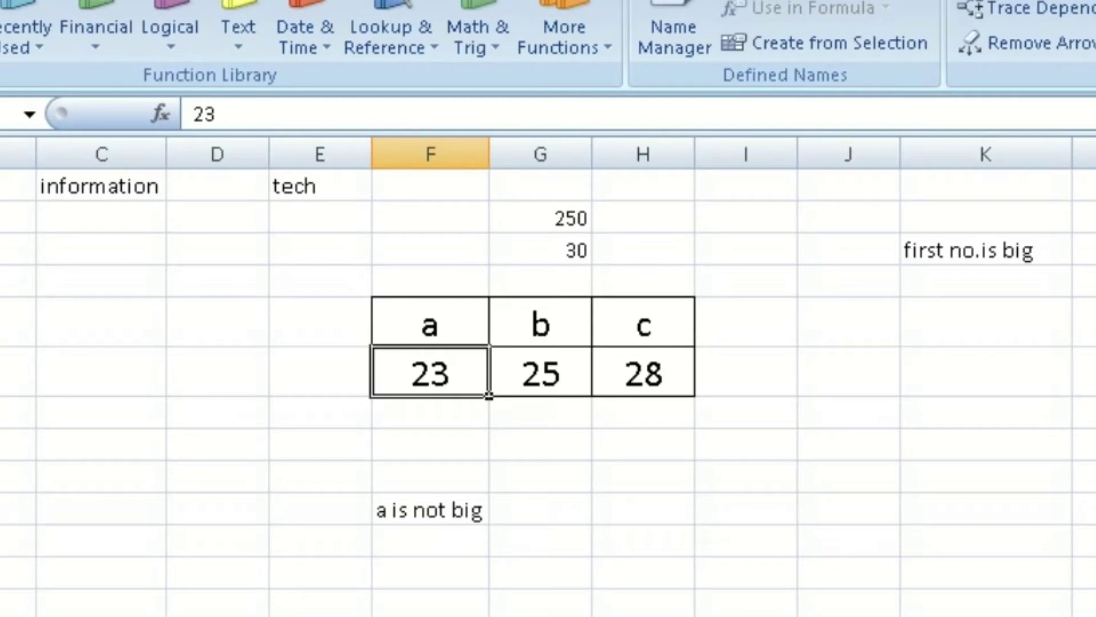
{"action": "type", "text": "26"}
{"action": "key", "text": "Right"}
{"action": "key", "text": "Left"}
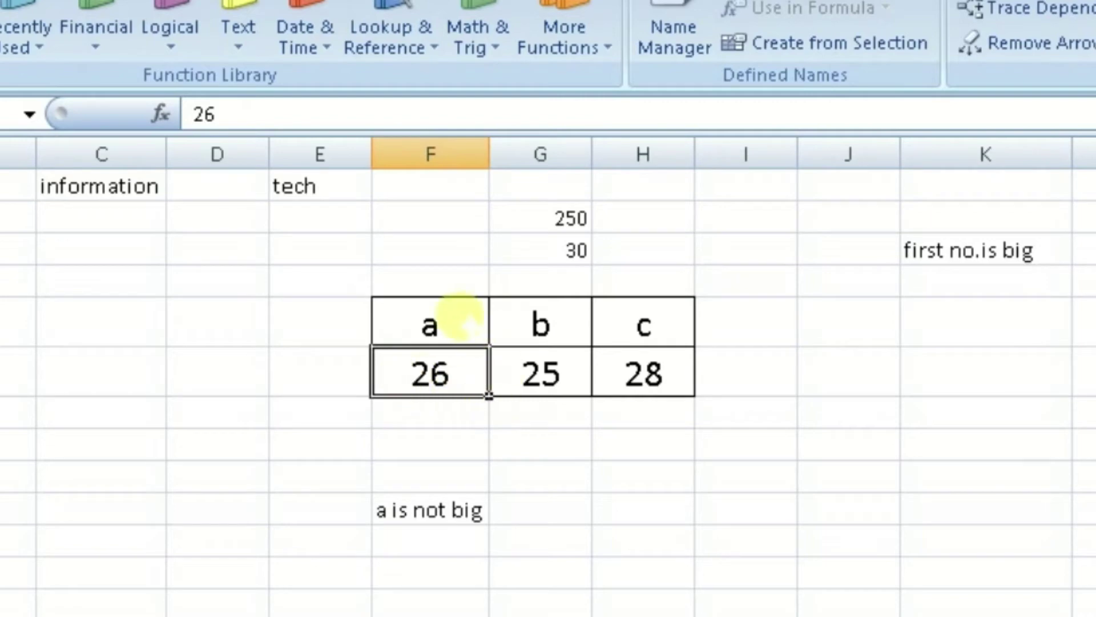
{"action": "left_click", "coordinate": [433, 510]}
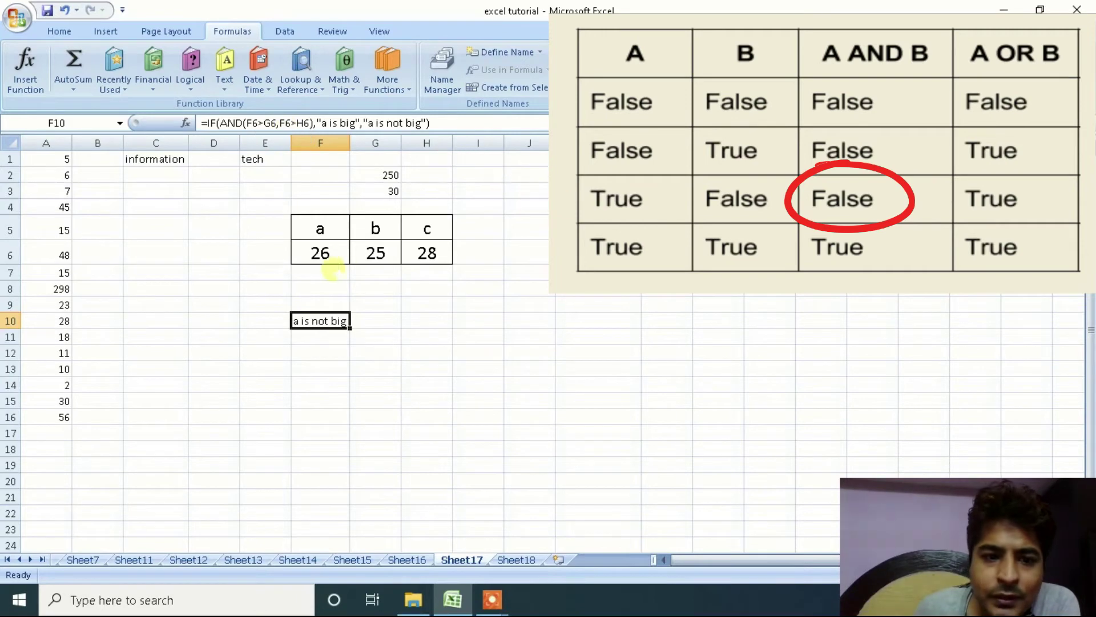
Set the value of a in F6 to 29
{"action": "left_click", "coordinate": [331, 251]}
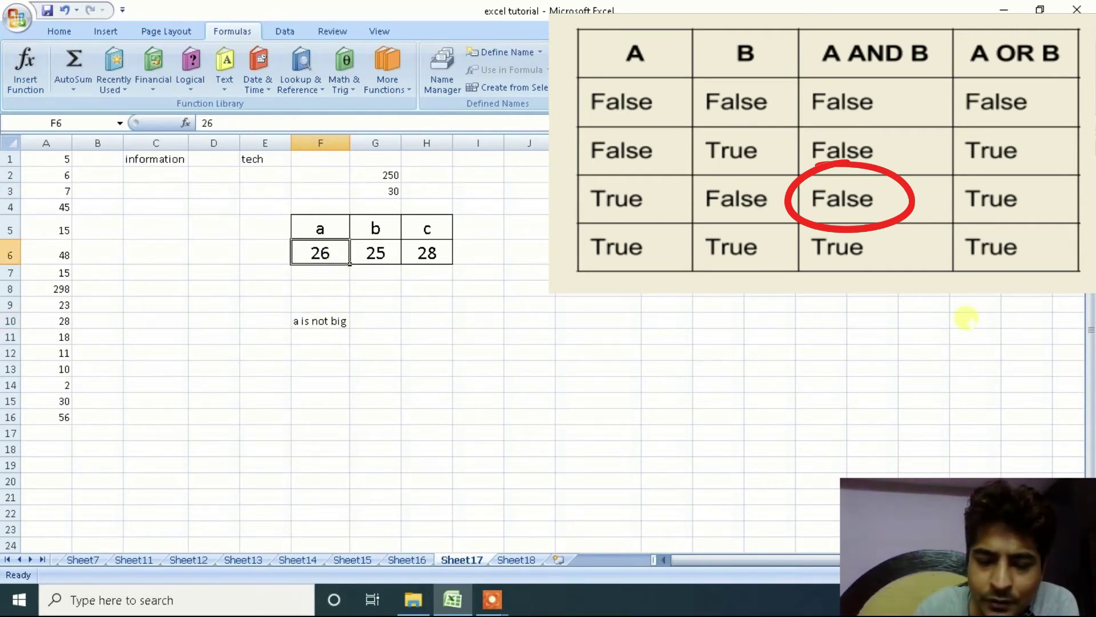
{"action": "type", "text": "29"}
{"action": "key", "text": "Return"}
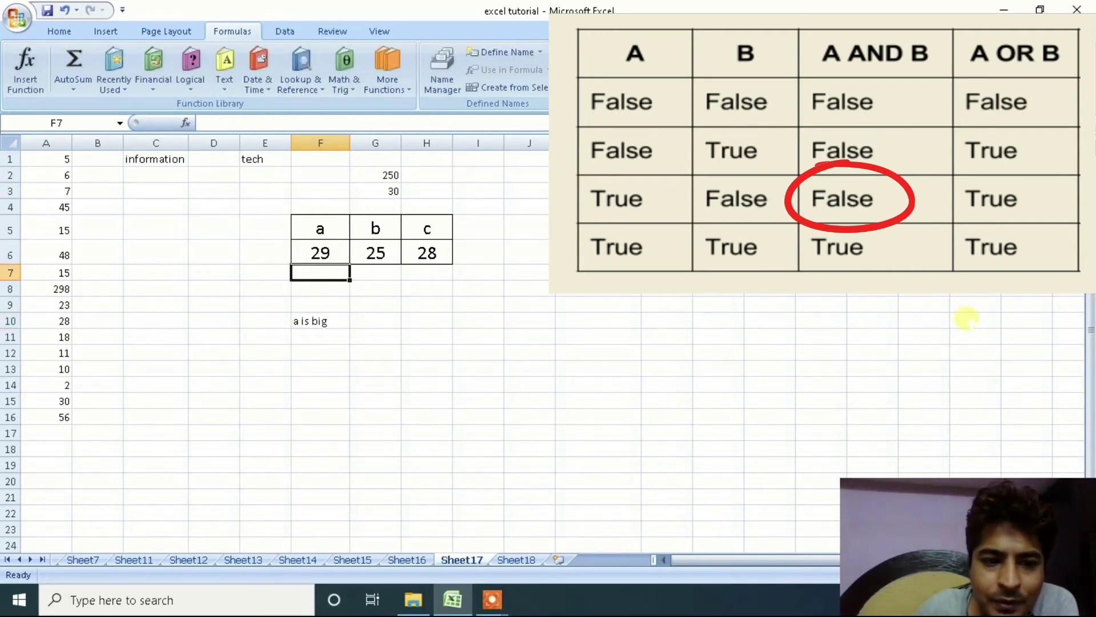
Examine the AND condition and the true value in the formula of F10
{"action": "left_click", "coordinate": [329, 321]}
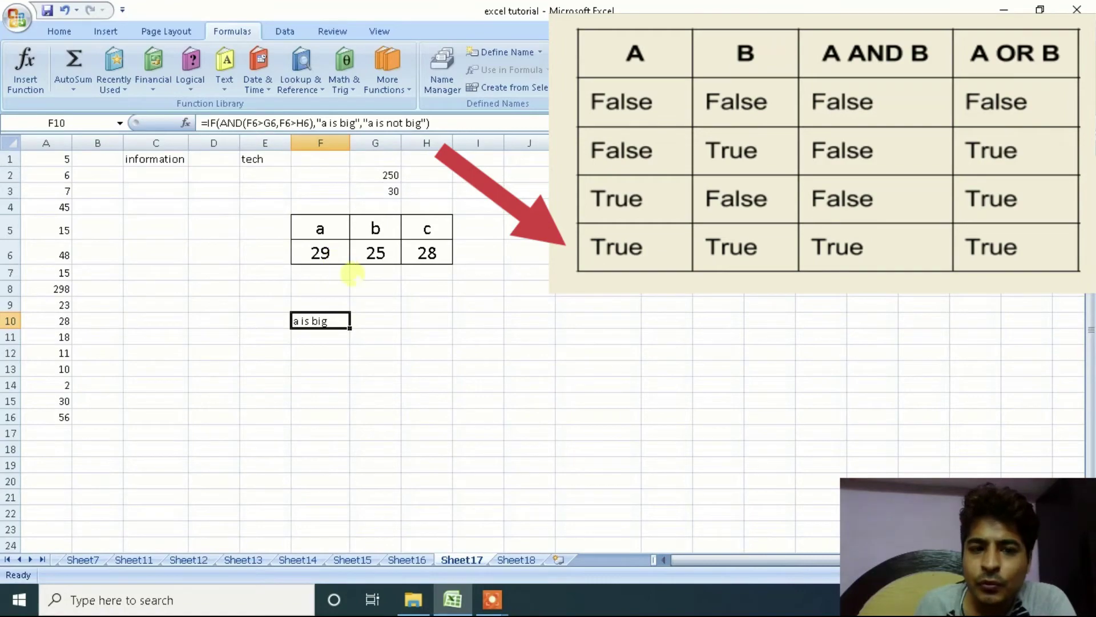
{"action": "double_click", "coordinate": [231, 123]}
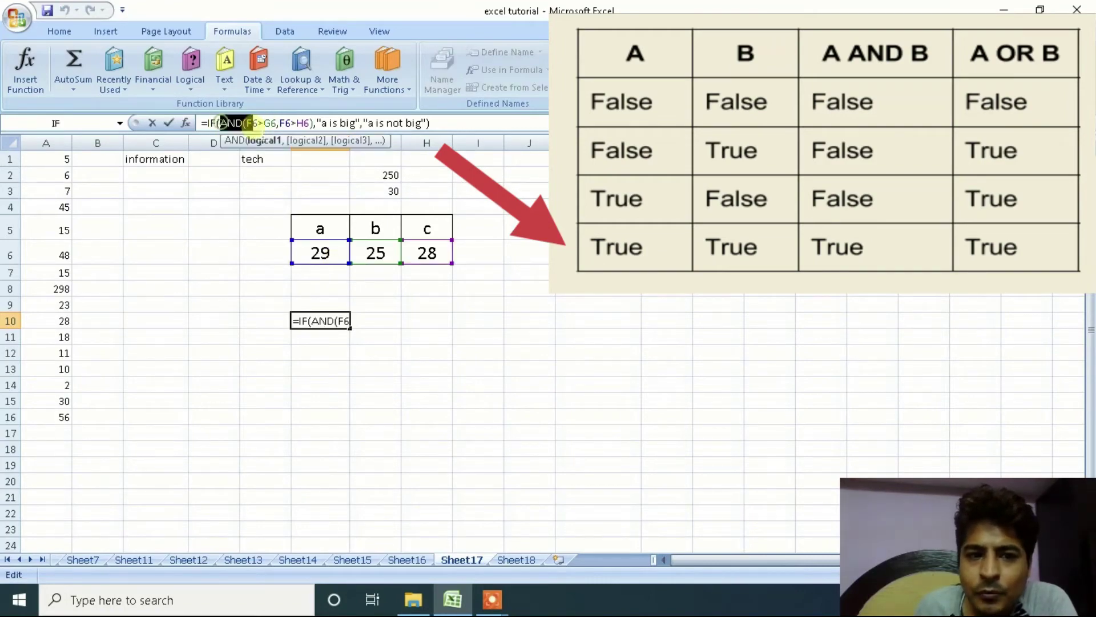
{"action": "left_click_drag", "start_coordinate": [318, 123], "coordinate": [360, 124]}
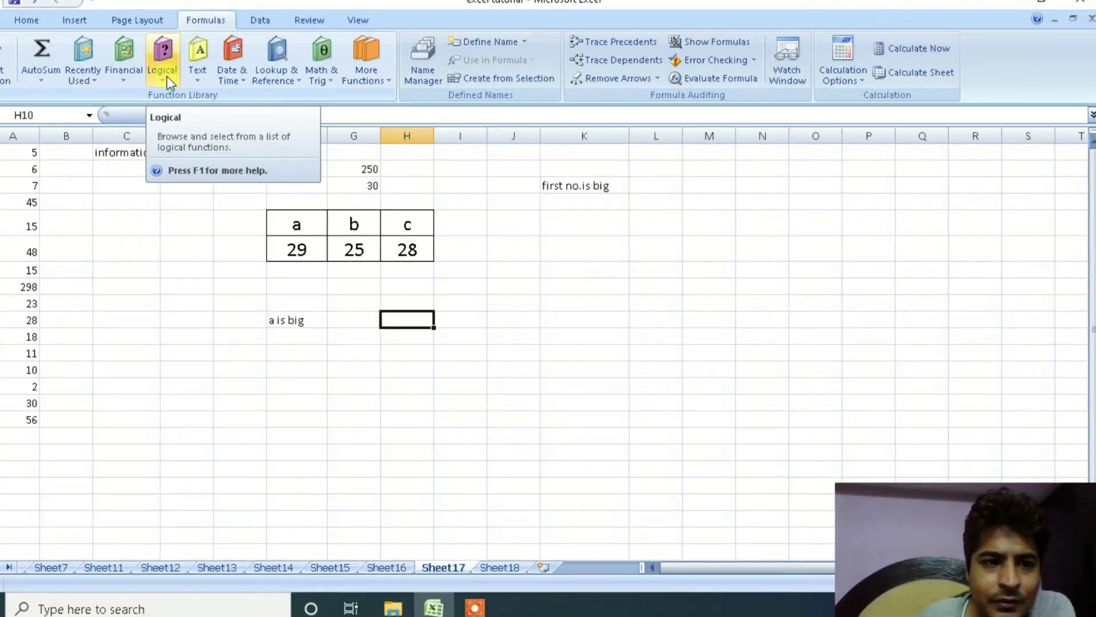
Enter an IF function in H10 with logical test or(f6>g6,f6>h6), returning "a is big" if true and "a is not big" if false
{"action": "left_click", "coordinate": [192, 82]}
{"action": "left_click", "coordinate": [5, 88]}
{"action": "type", "text": "or"}
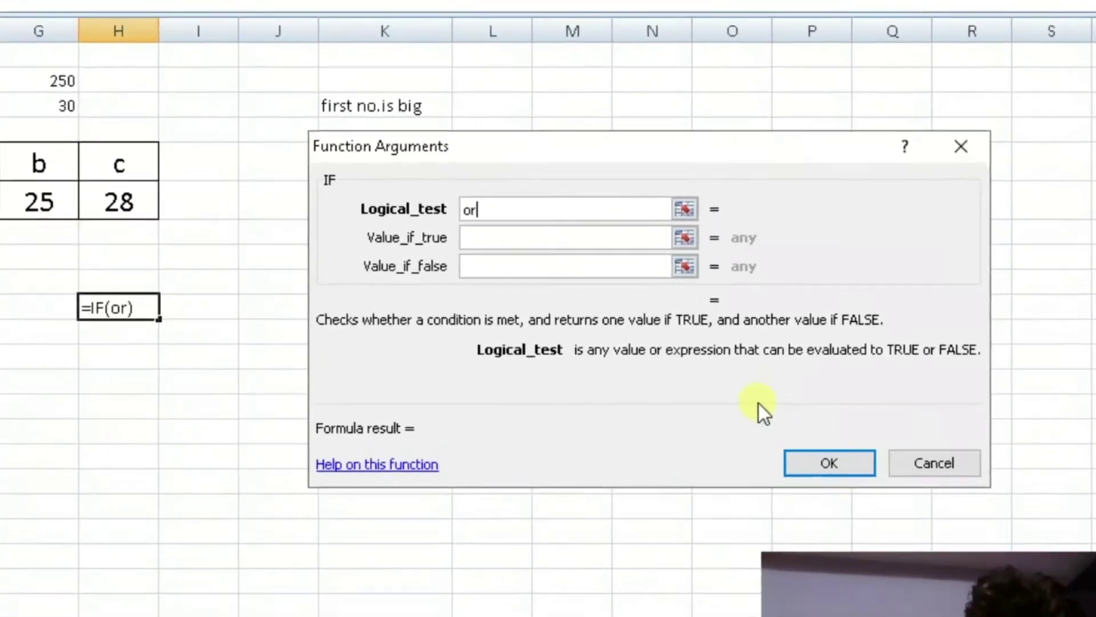
{"action": "type", "text": "(f6>g6,f6>h6)"}
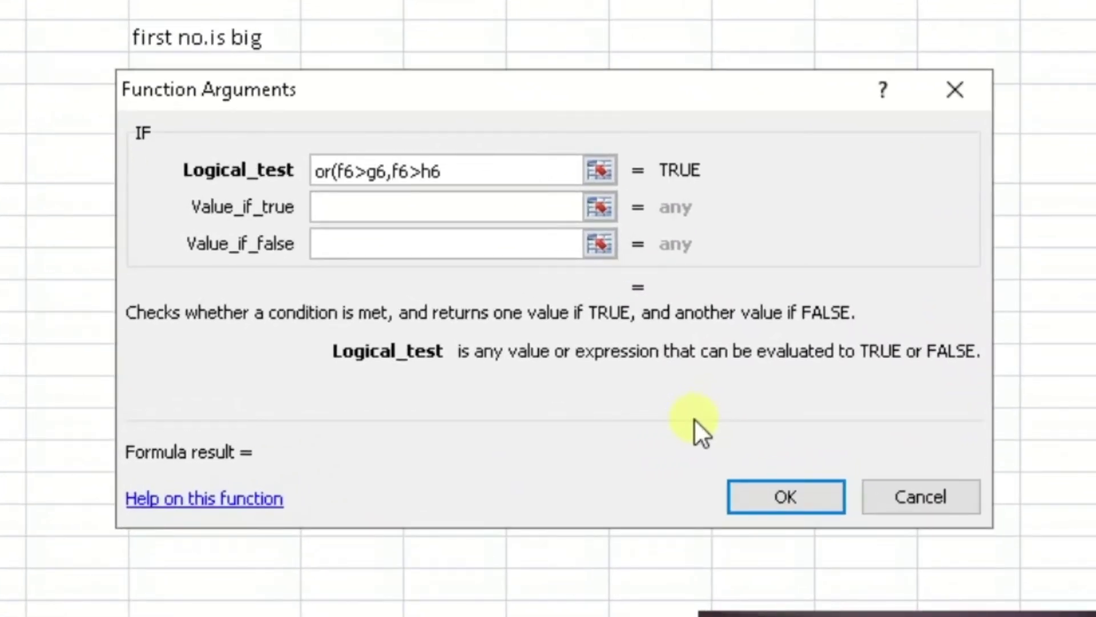
{"action": "key", "text": "Tab"}
{"action": "type", "text": "a is big"}
{"action": "key", "text": "Tab"}
{"action": "type", "text": "a is not big"}
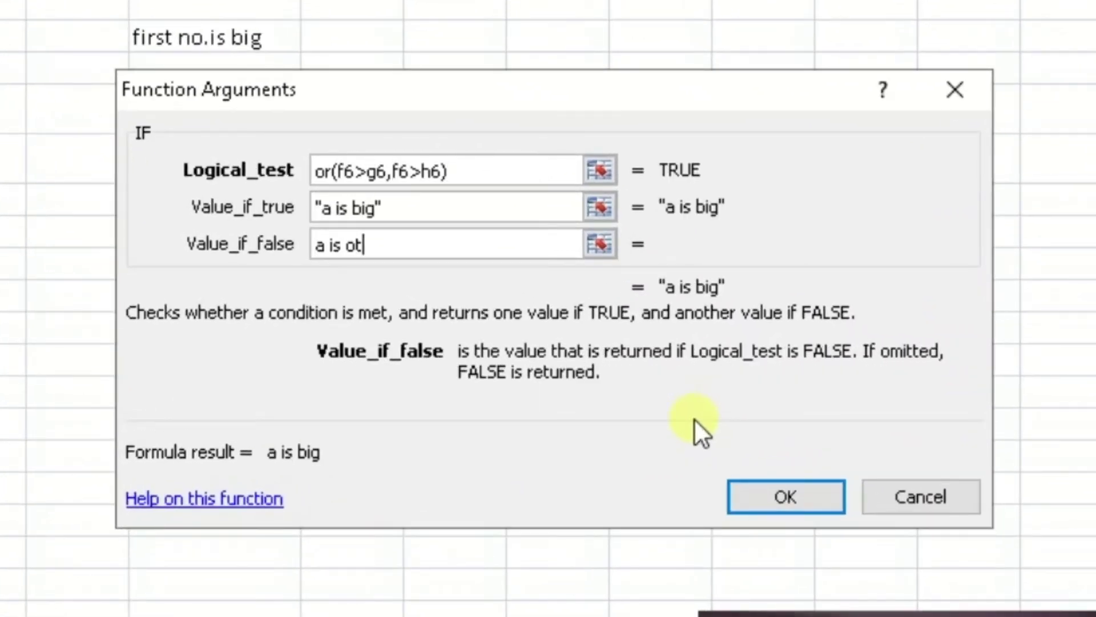
{"action": "left_click", "coordinate": [743, 497]}
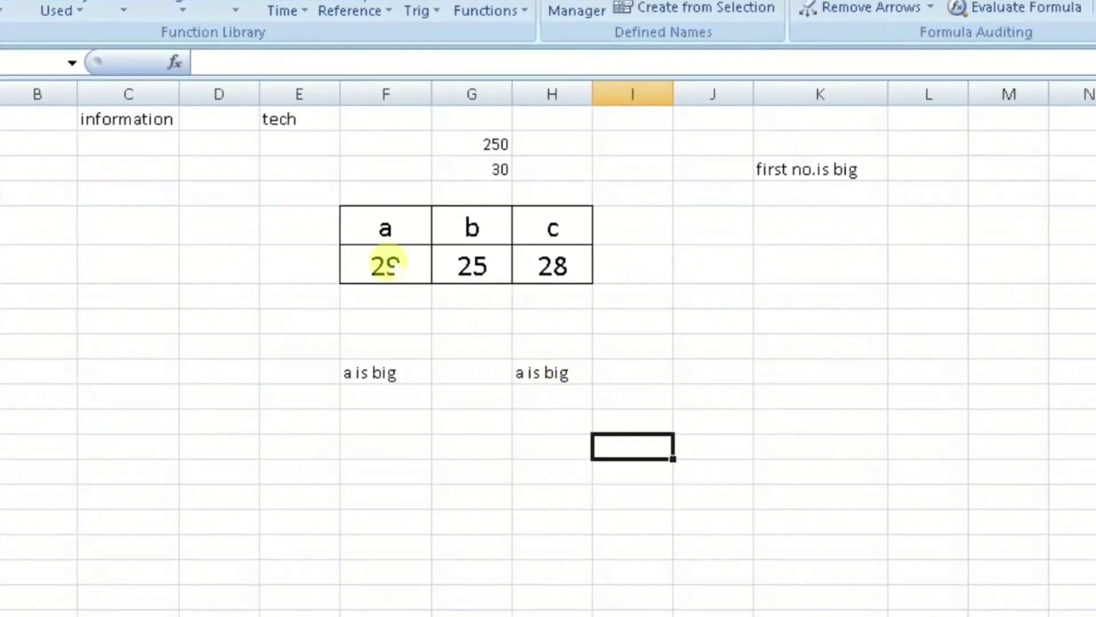
Set the value of a in F6 to 23
{"action": "left_click", "coordinate": [320, 253]}
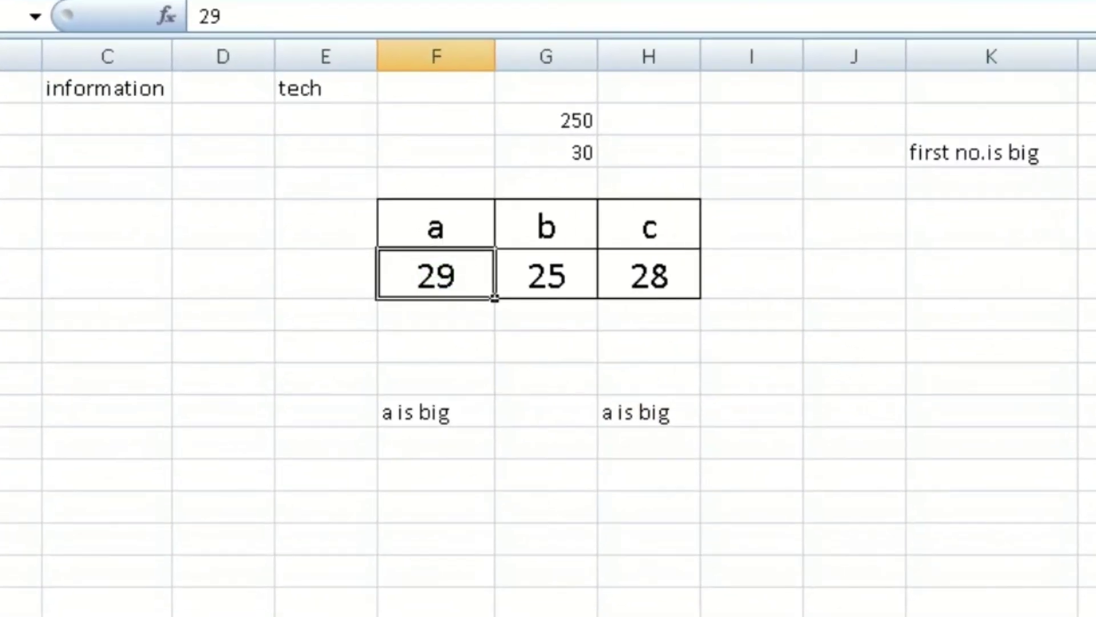
{"action": "type", "text": "23"}
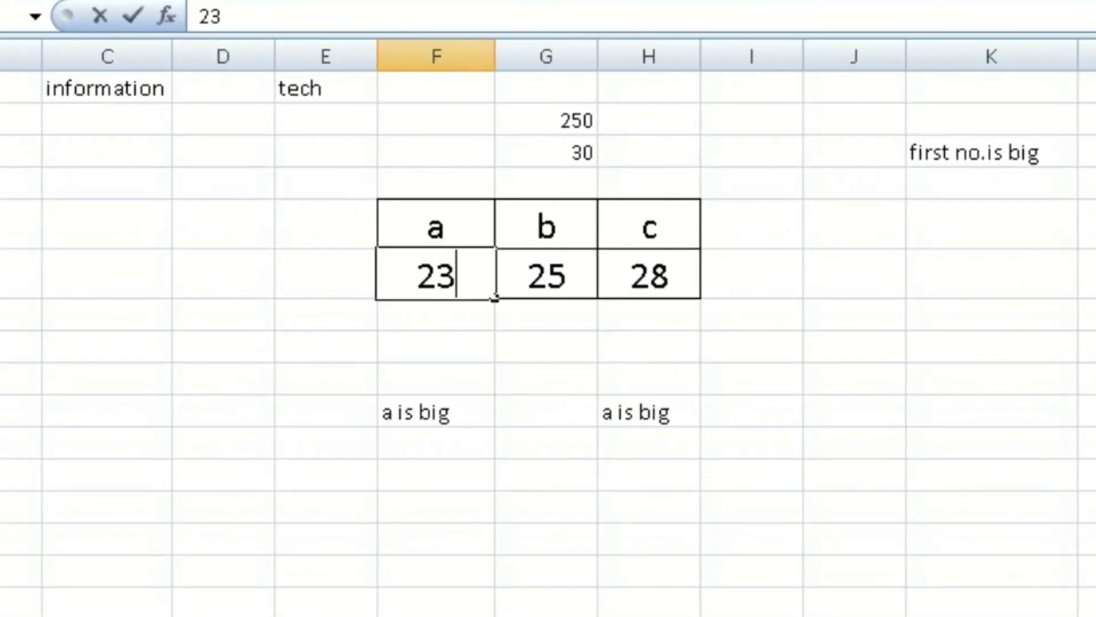
{"action": "key", "text": "Return"}
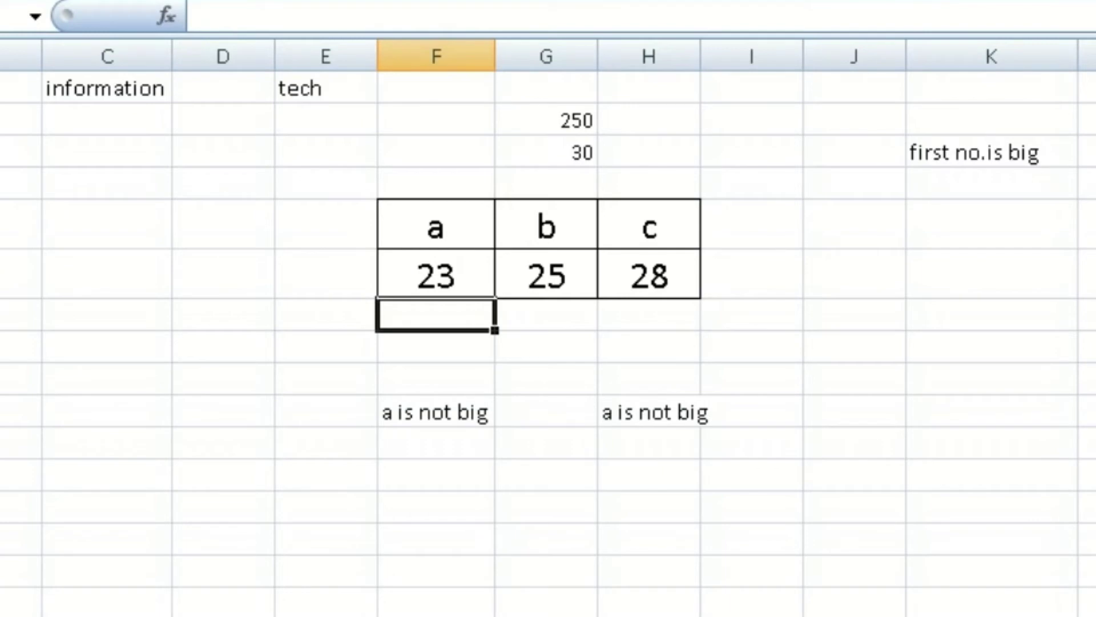
Set the value of a in F6 to 26 and compare the IF formulas in F10 and H10
{"action": "left_click", "coordinate": [436, 274]}
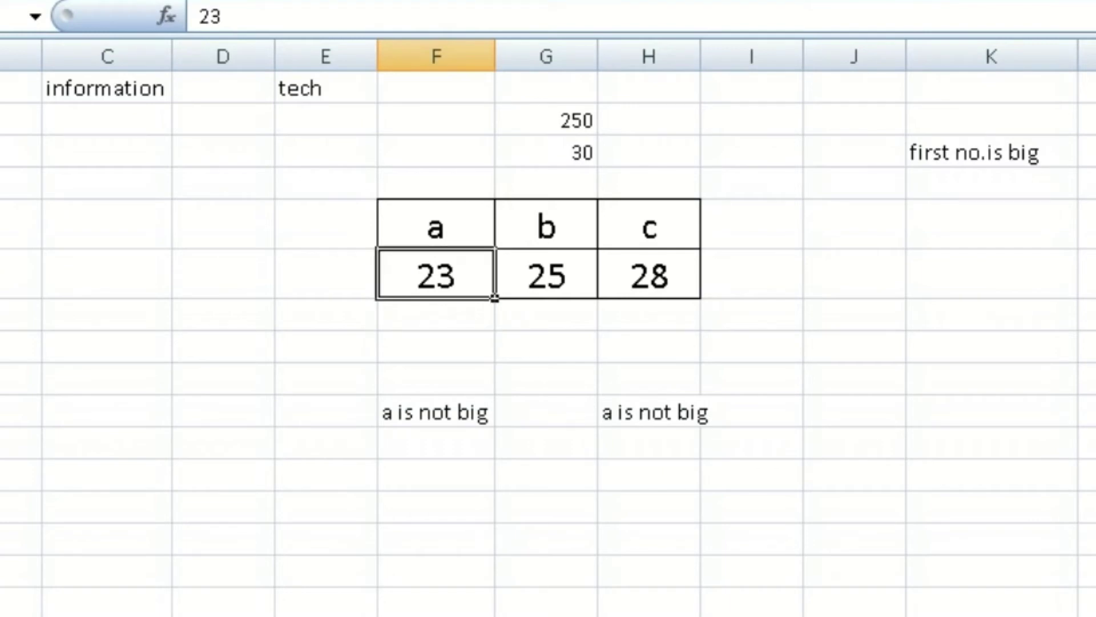
{"action": "type", "text": "26"}
{"action": "key", "text": "Return"}
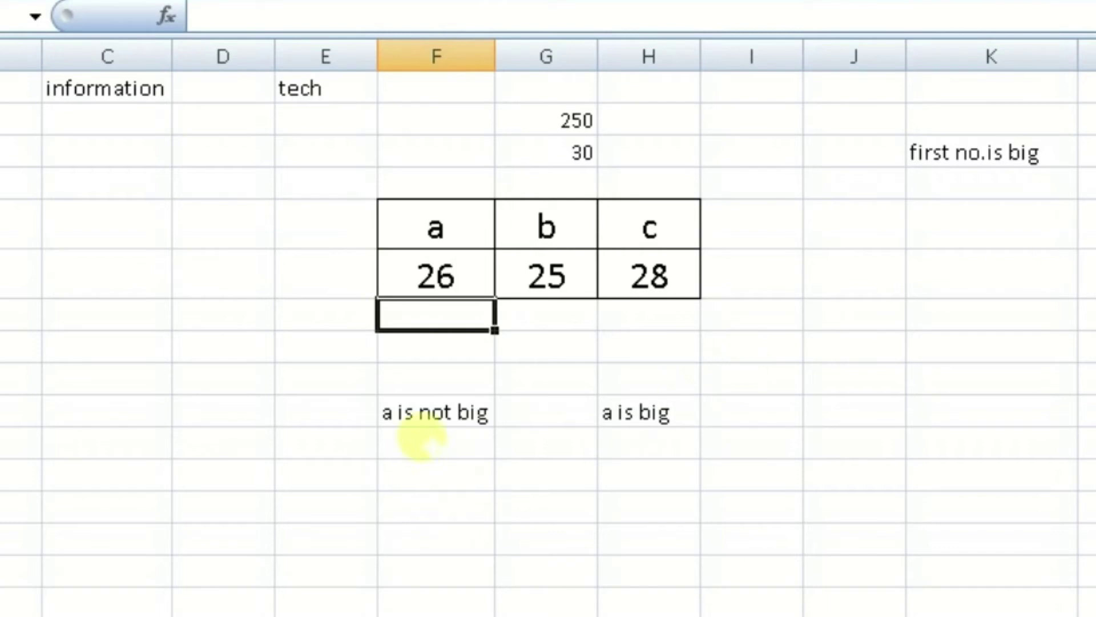
{"action": "left_click", "coordinate": [417, 411]}
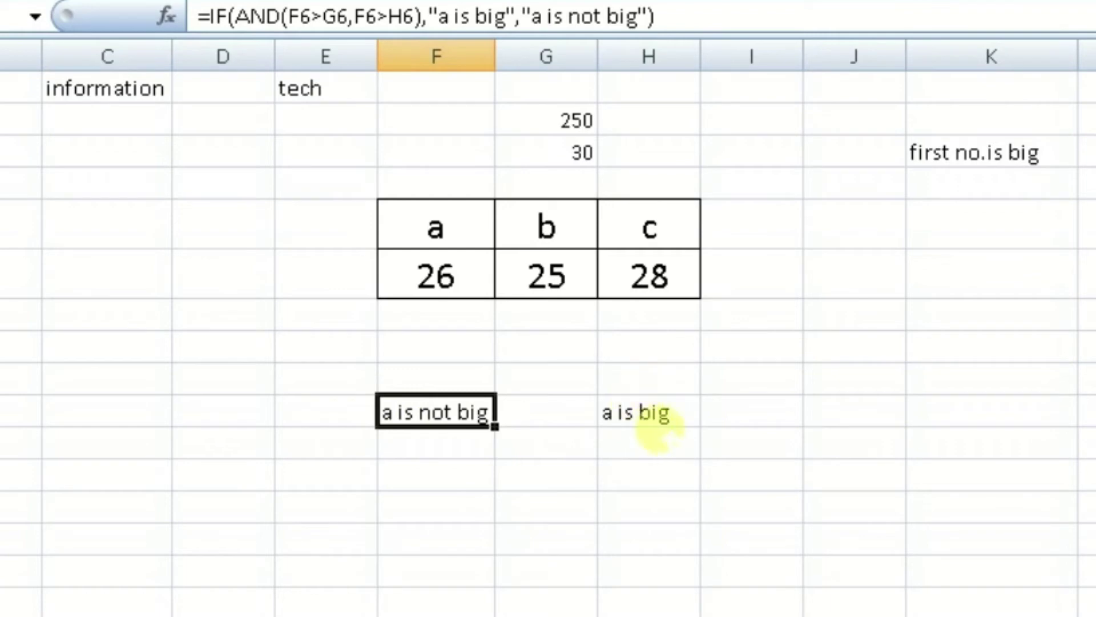
{"action": "left_click", "coordinate": [691, 414]}
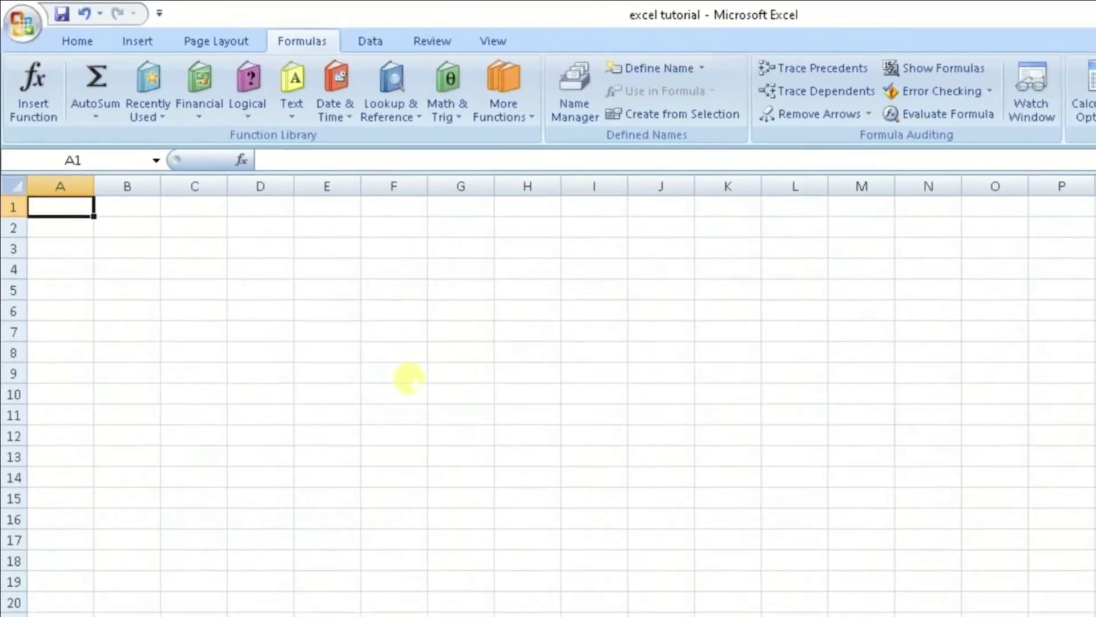
Enter w in A1 and start an IF function in B1 whose OR test checks whether a1 equals "a", "e", "I", "o" or "u"
{"action": "type", "text": "w"}
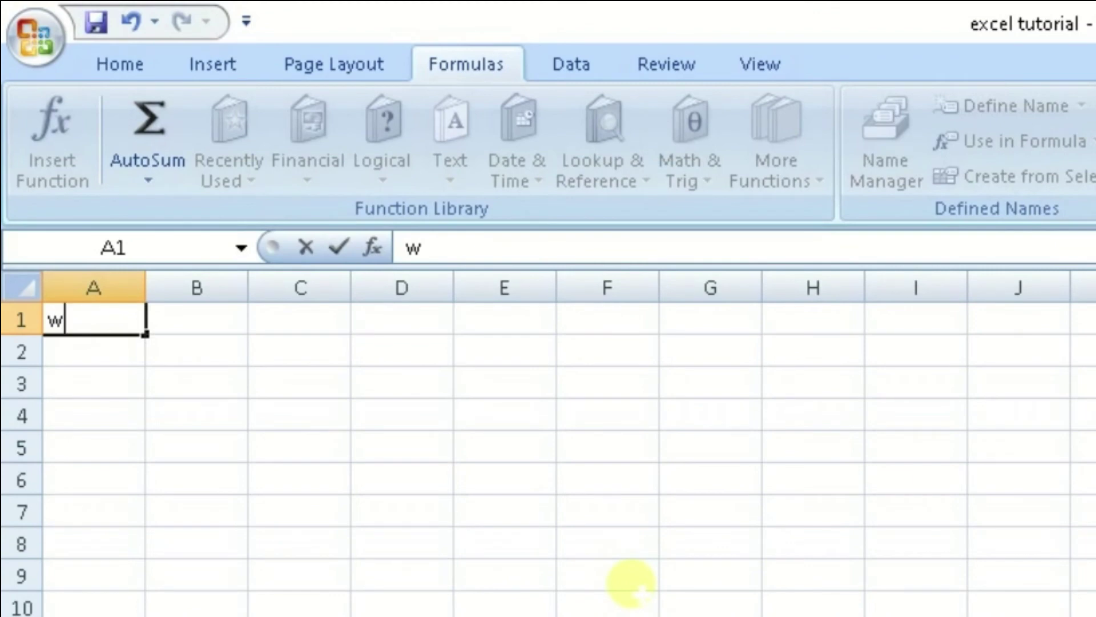
{"action": "key", "text": "Tab"}
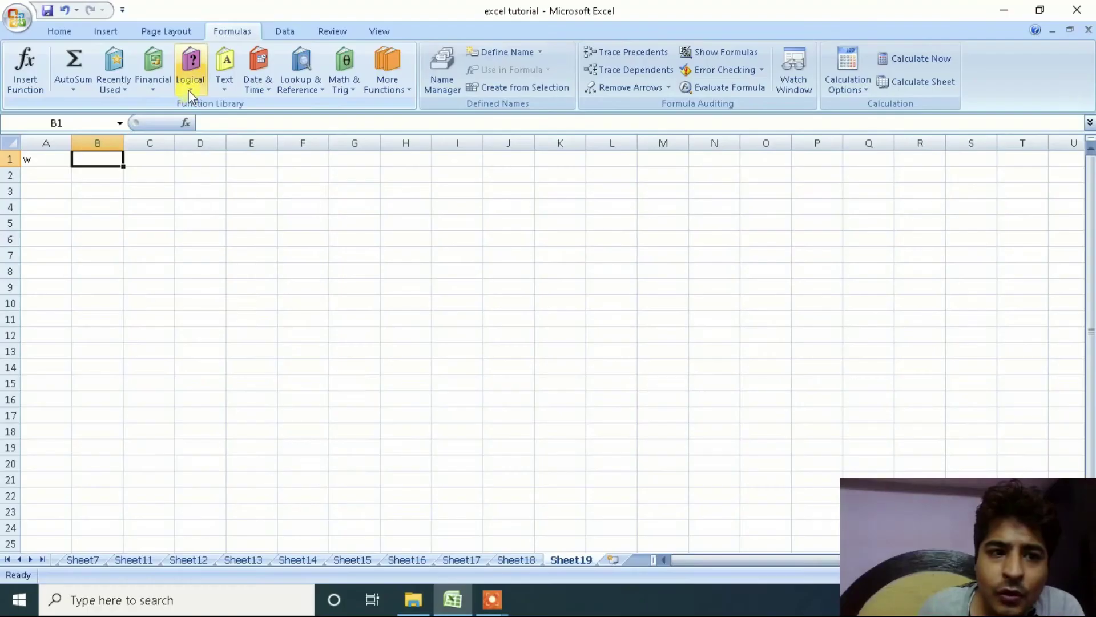
{"action": "left_click", "coordinate": [383, 180]}
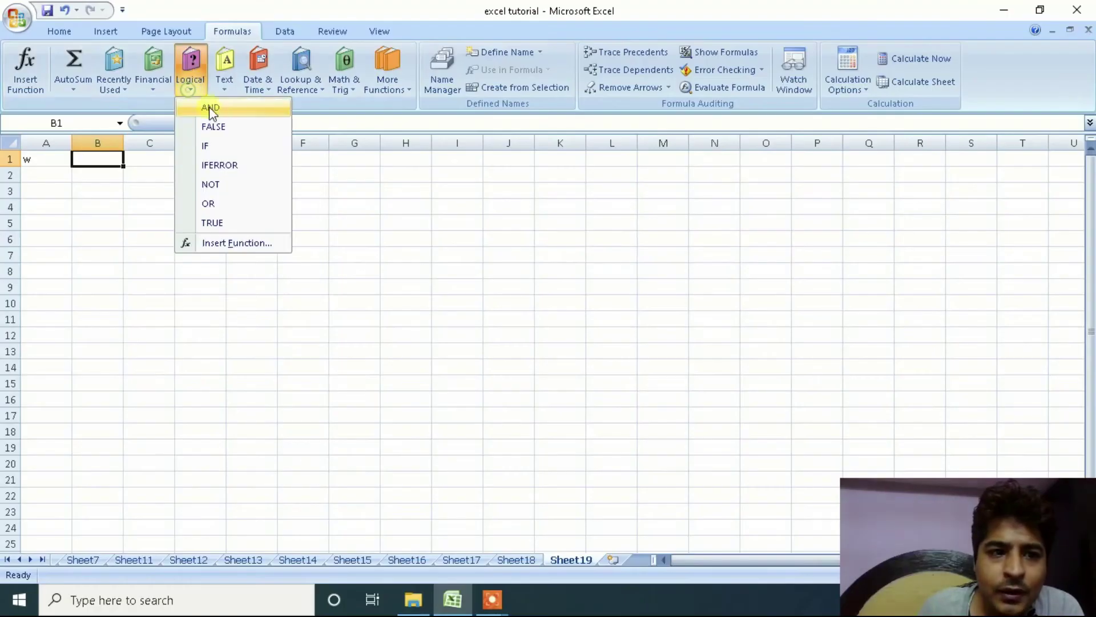
{"action": "left_click", "coordinate": [217, 146]}
{"action": "type", "text": "or"}
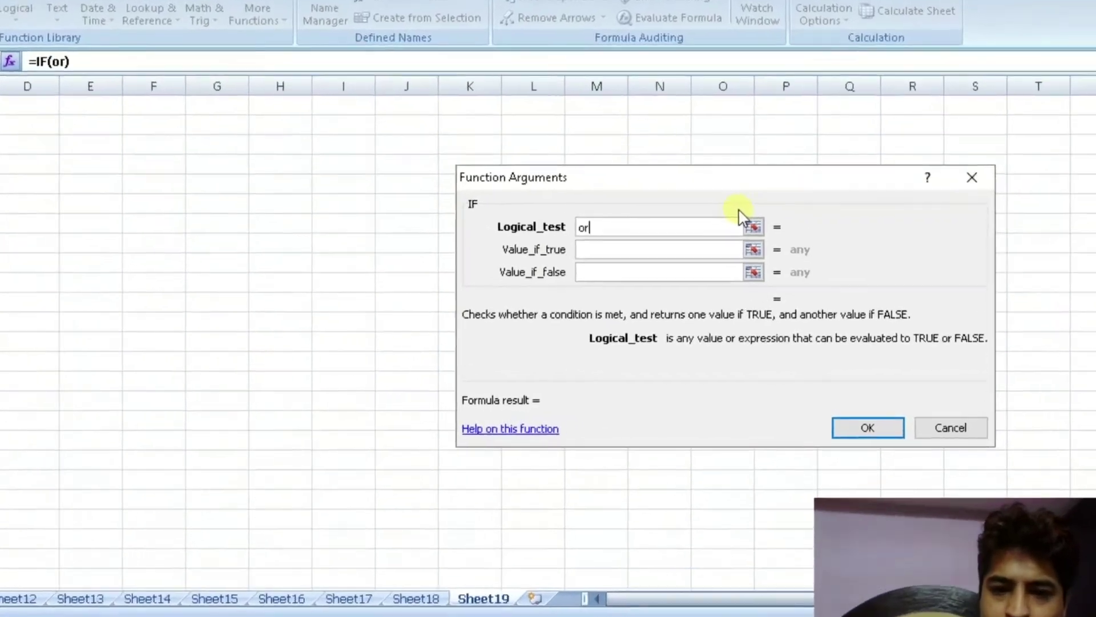
{"action": "type", "text": "("}
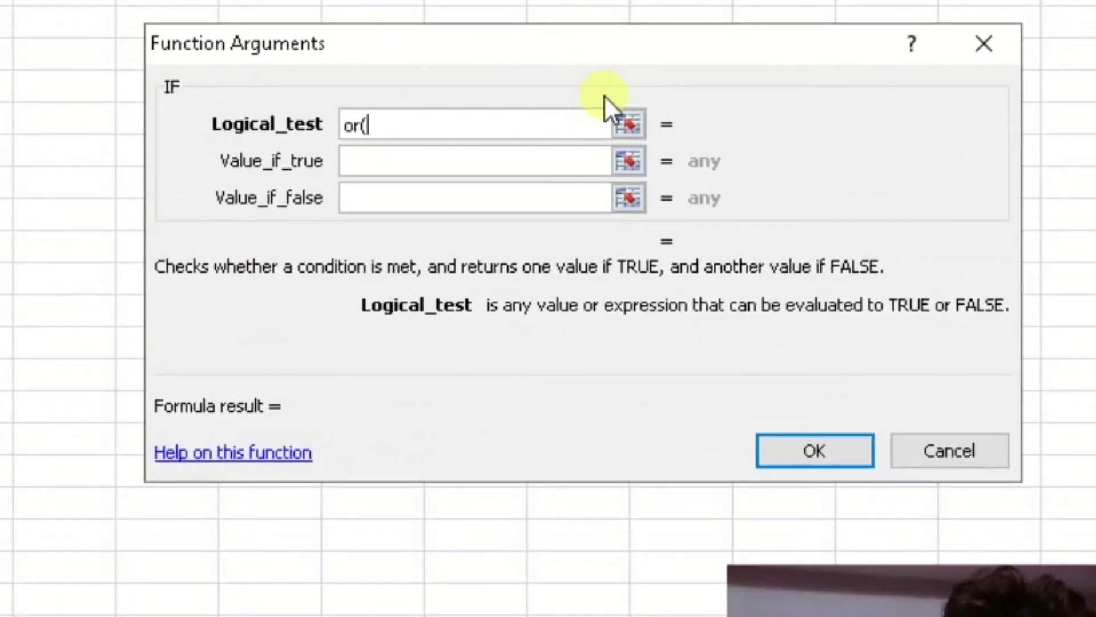
{"action": "type", "text": "a1=\"a\""}
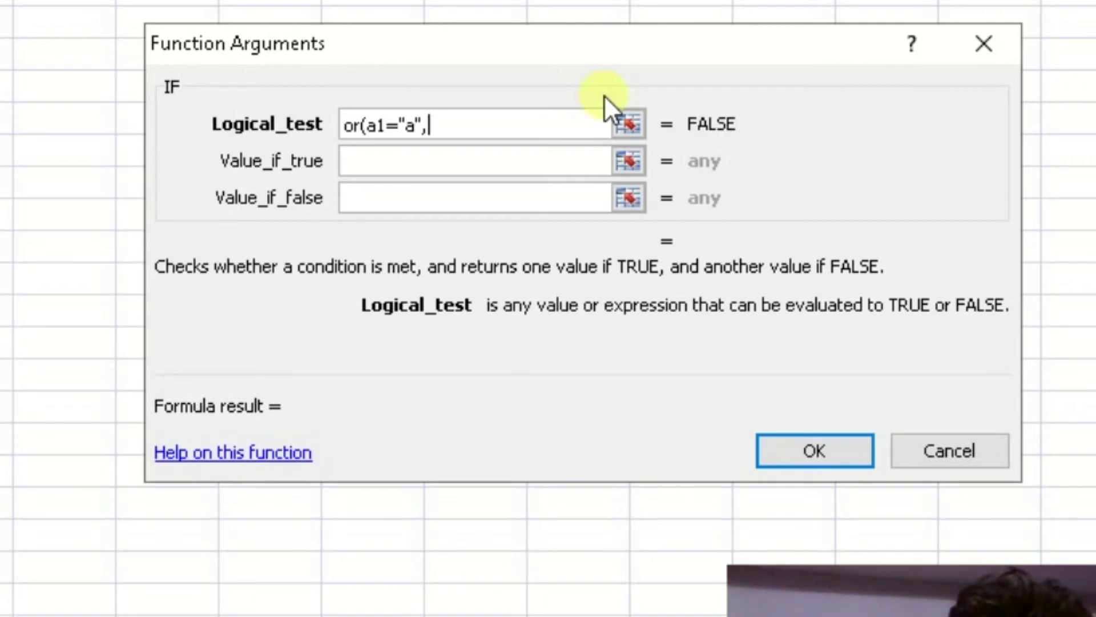
{"action": "type", "text": ",a1"}
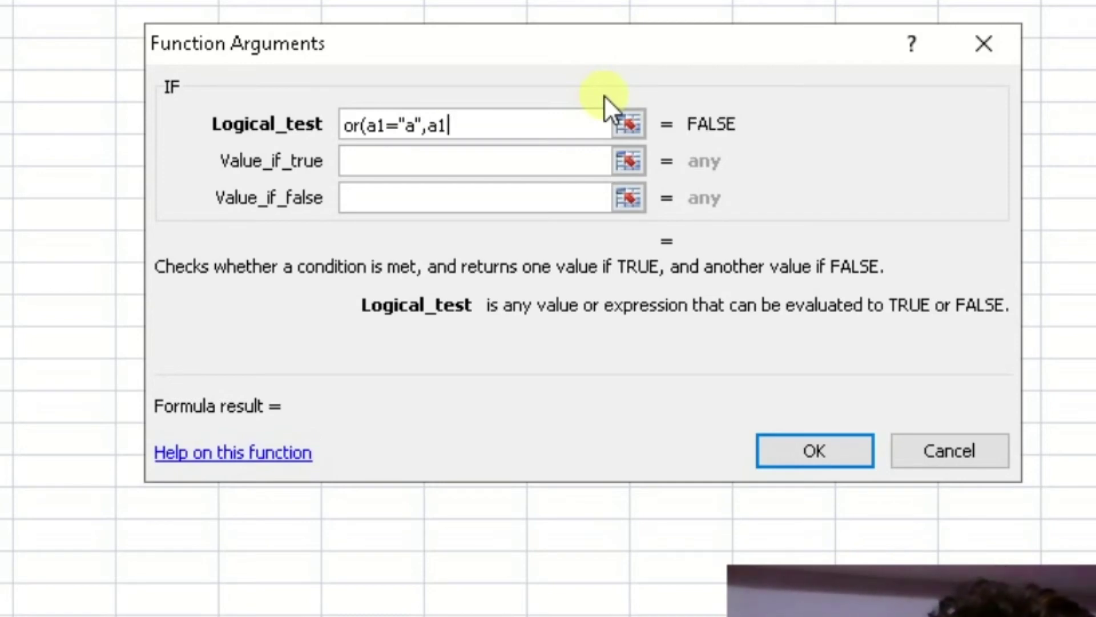
{"action": "type", "text": "="}
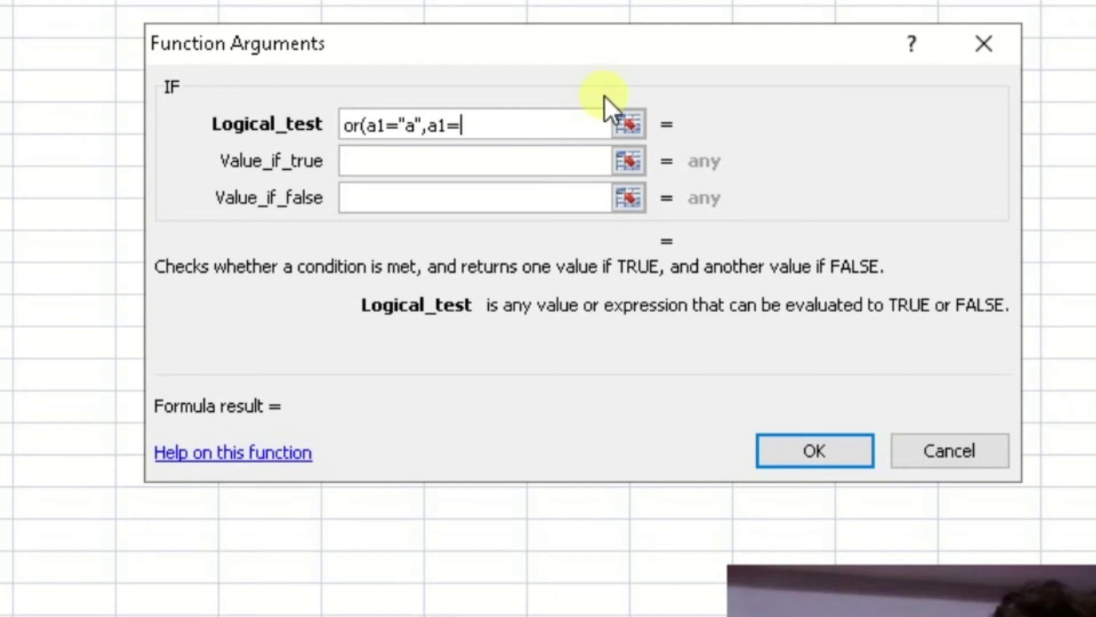
{"action": "type", "text": "\"e\","}
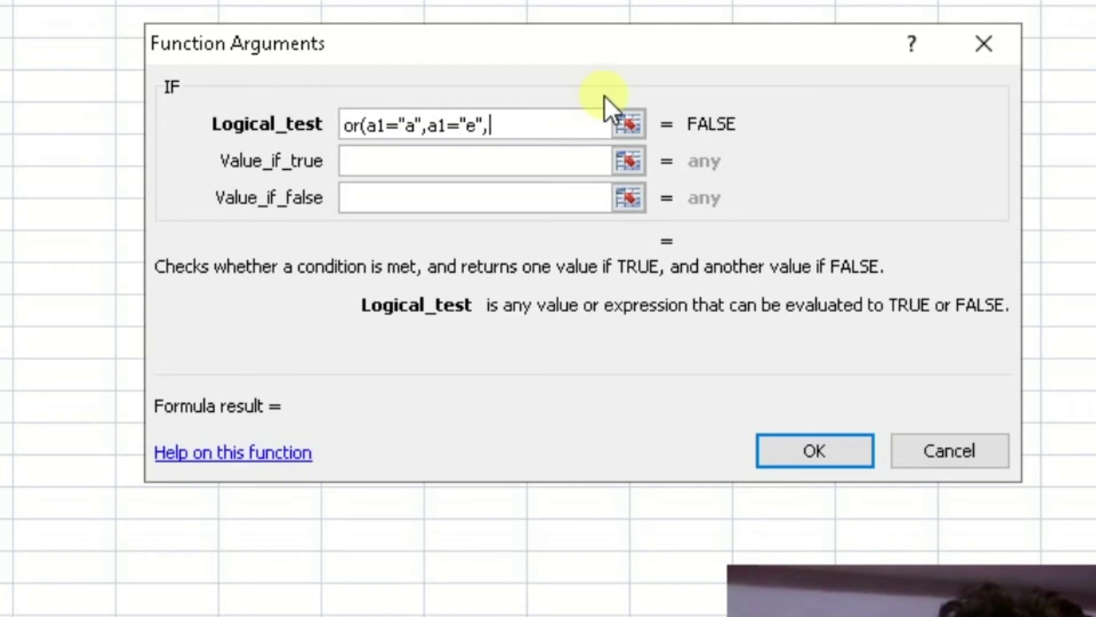
{"action": "type", "text": "a1=\"I\",a1=\"o\","}
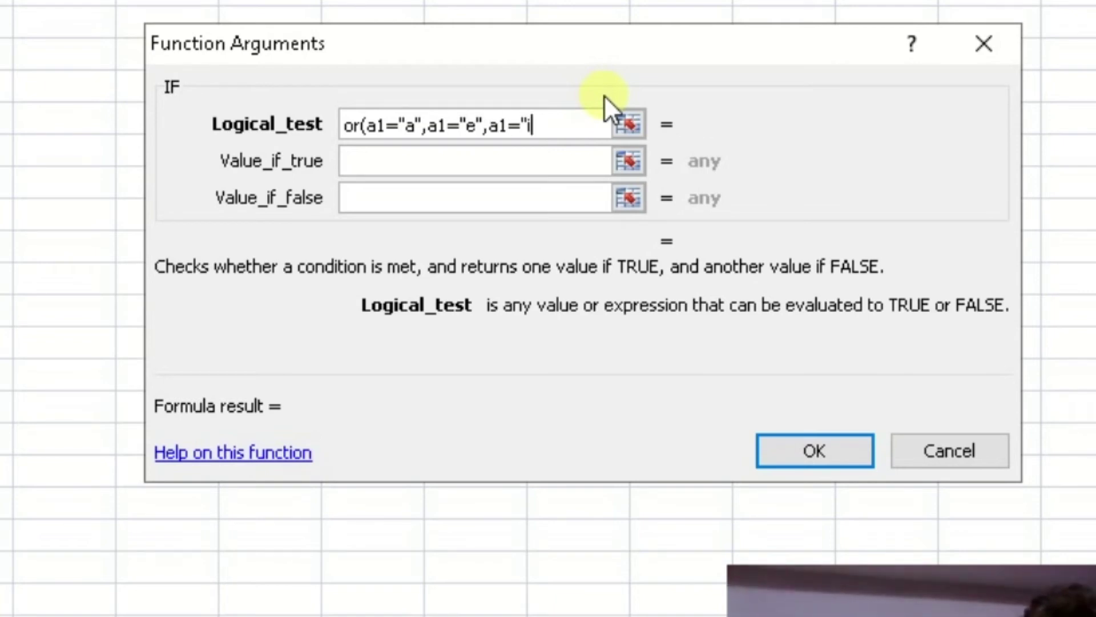
{"action": "type", "text": "a1=\"u\""}
{"action": "key", "text": "Tab"}
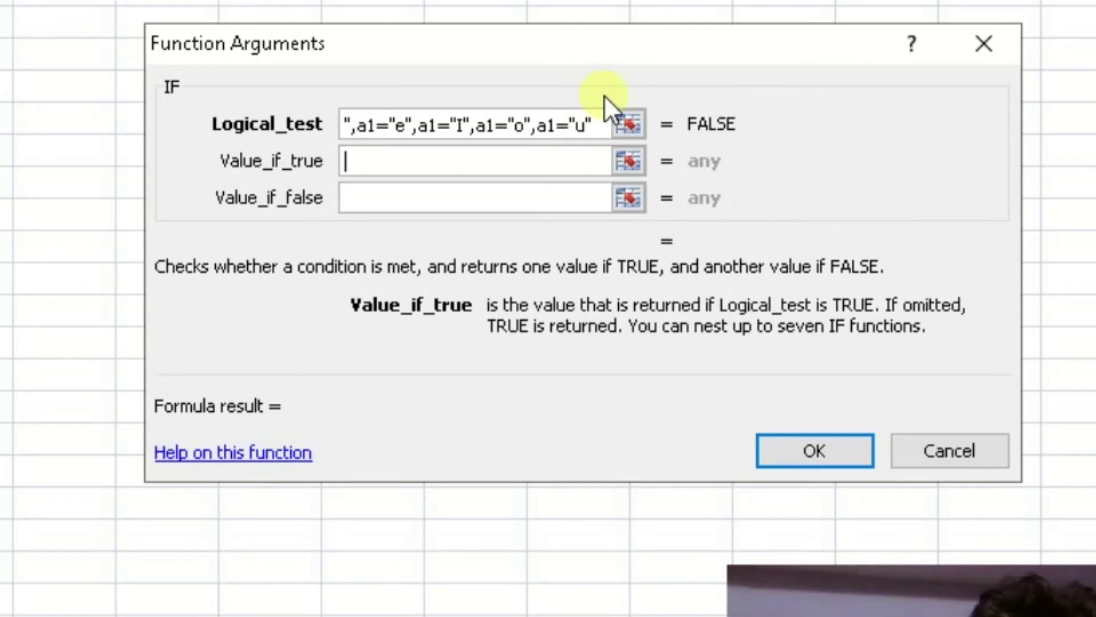
Complete the IF function in B1, returning "it is a vowel" if true and "it is a consonant" if false
{"action": "type", "text": "it is"}
{"action": "key", "text": "BackSpace"}
{"action": "type", "text": "is a vowel"}
{"action": "key", "text": "Tab"}
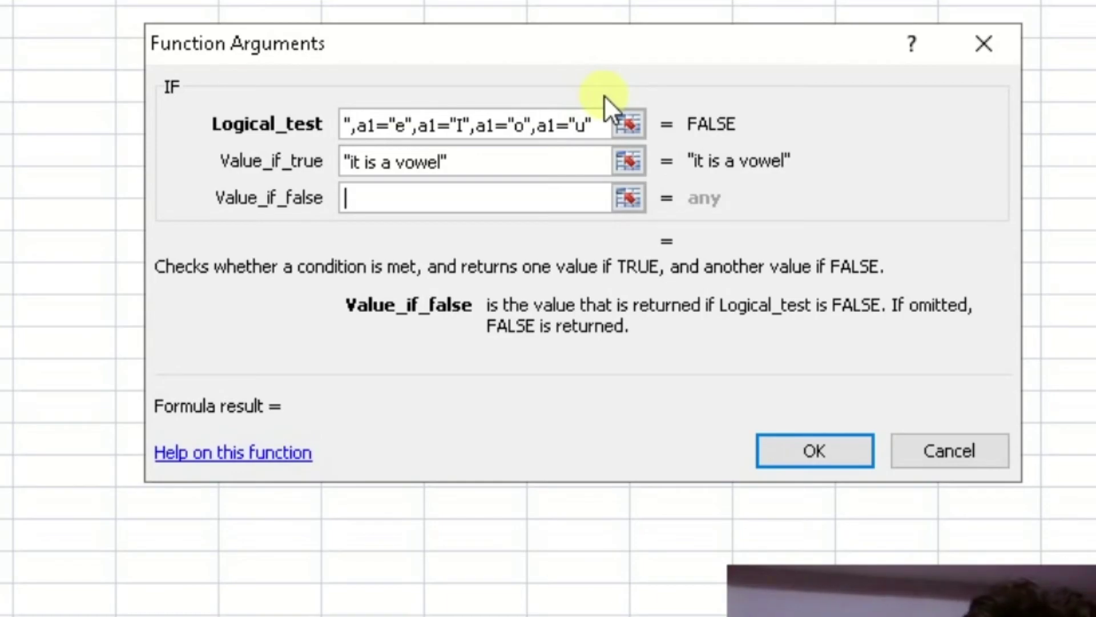
{"action": "type", "text": "it is a consonant"}
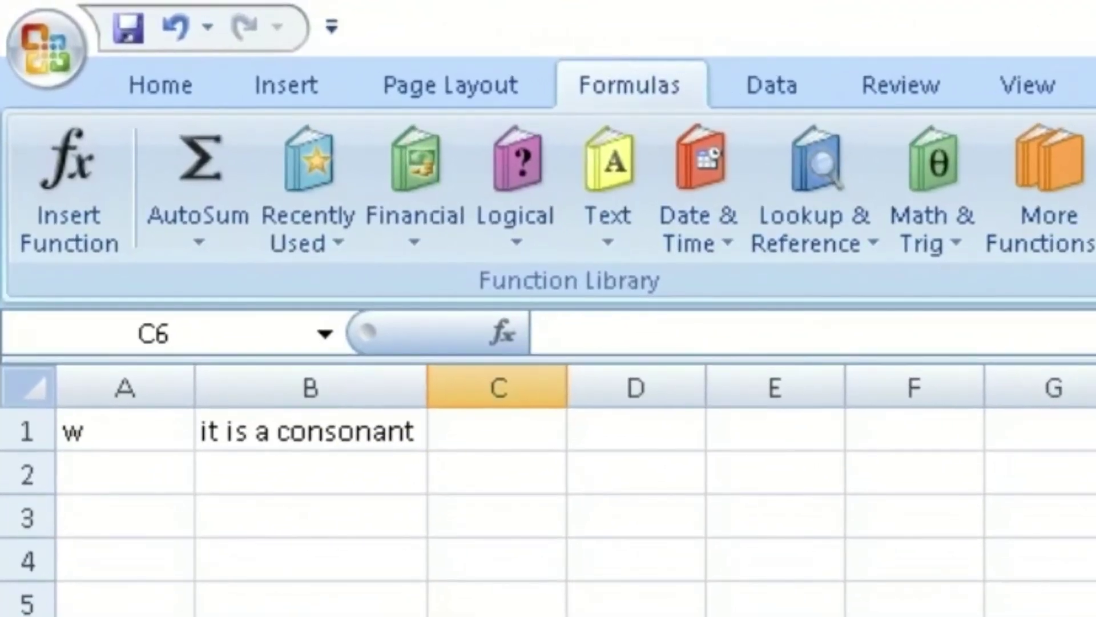
Change the letter in A1 to e and check the IF formula in B1
{"action": "key", "text": "Up"}
{"action": "key", "text": "Up"}
{"action": "key", "text": "Up"}
{"action": "key", "text": "Up"}
{"action": "key", "text": "Up"}
{"action": "left_click", "coordinate": [125, 431]}
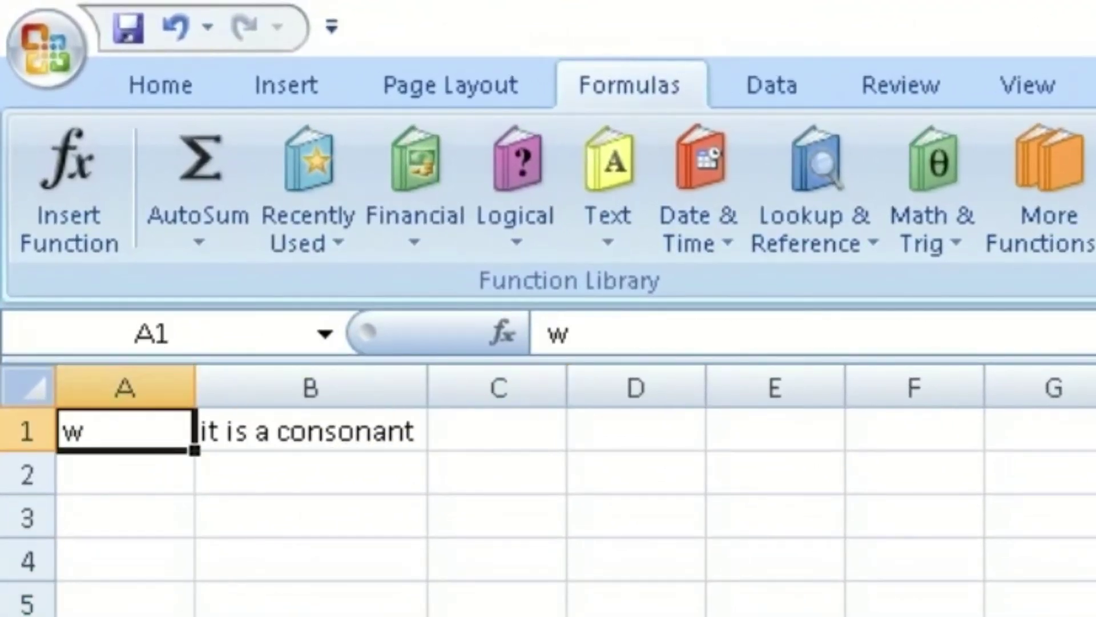
{"action": "type", "text": "e"}
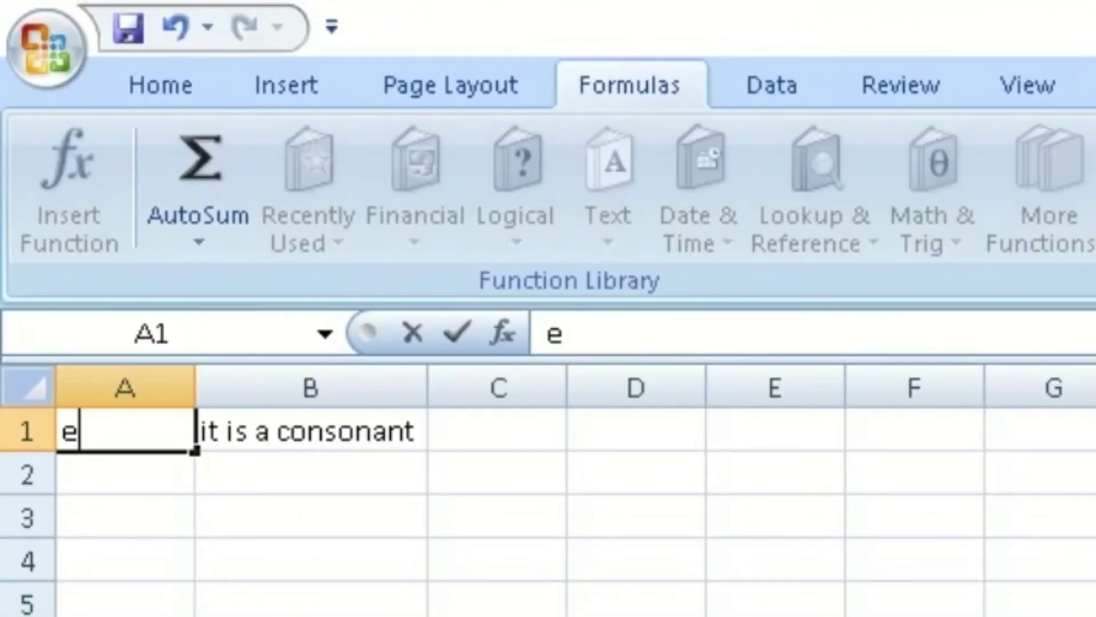
{"action": "key", "text": "Return"}
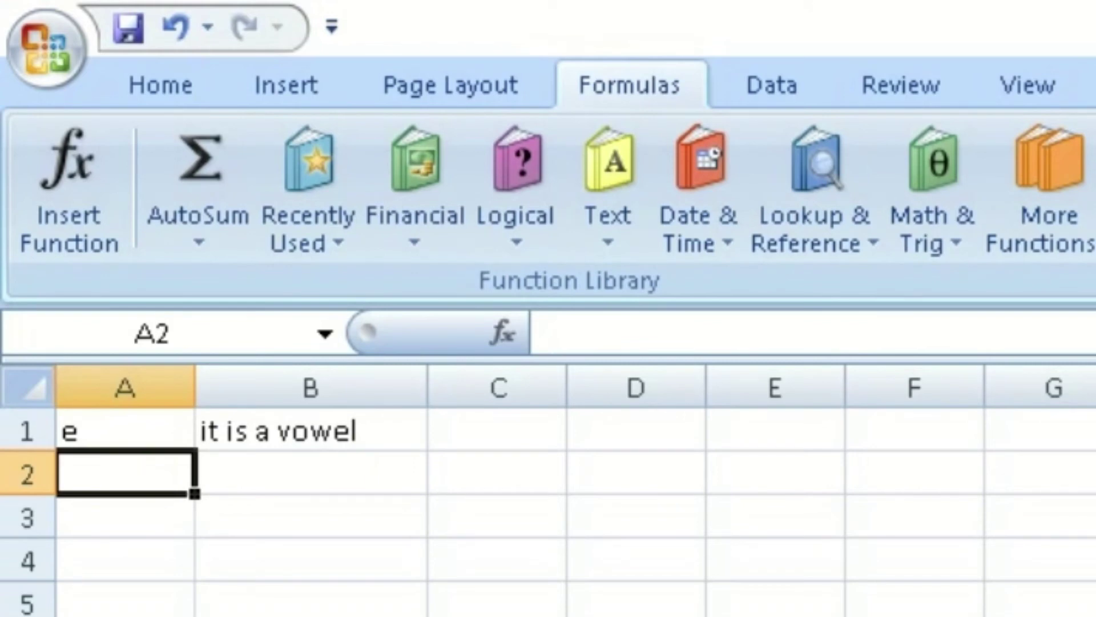
{"action": "left_click", "coordinate": [125, 431]}
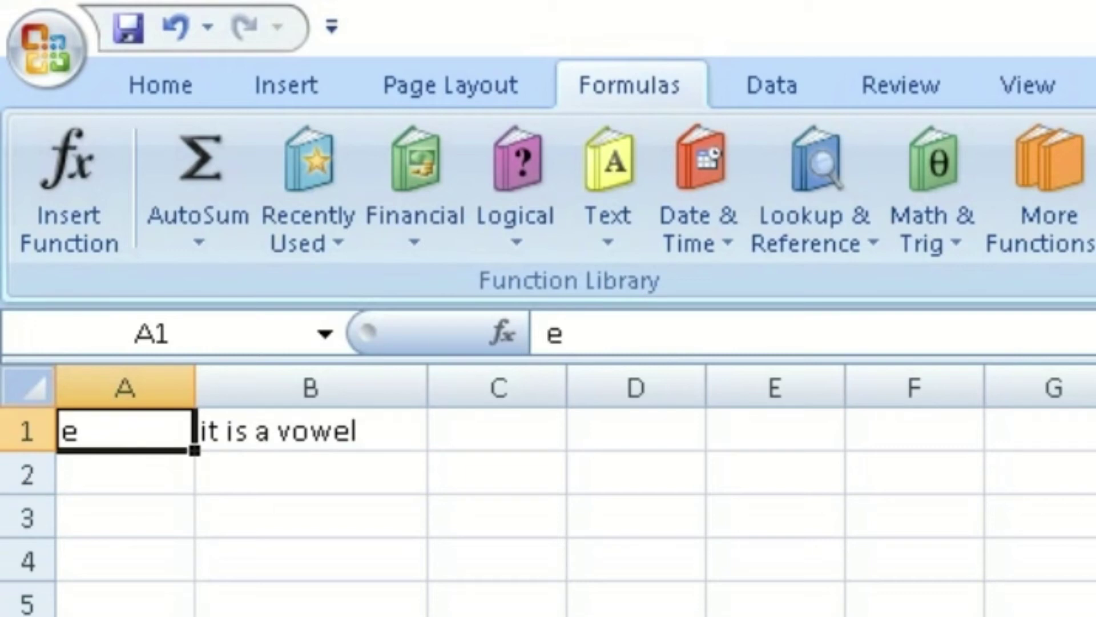
{"action": "left_click", "coordinate": [311, 430]}
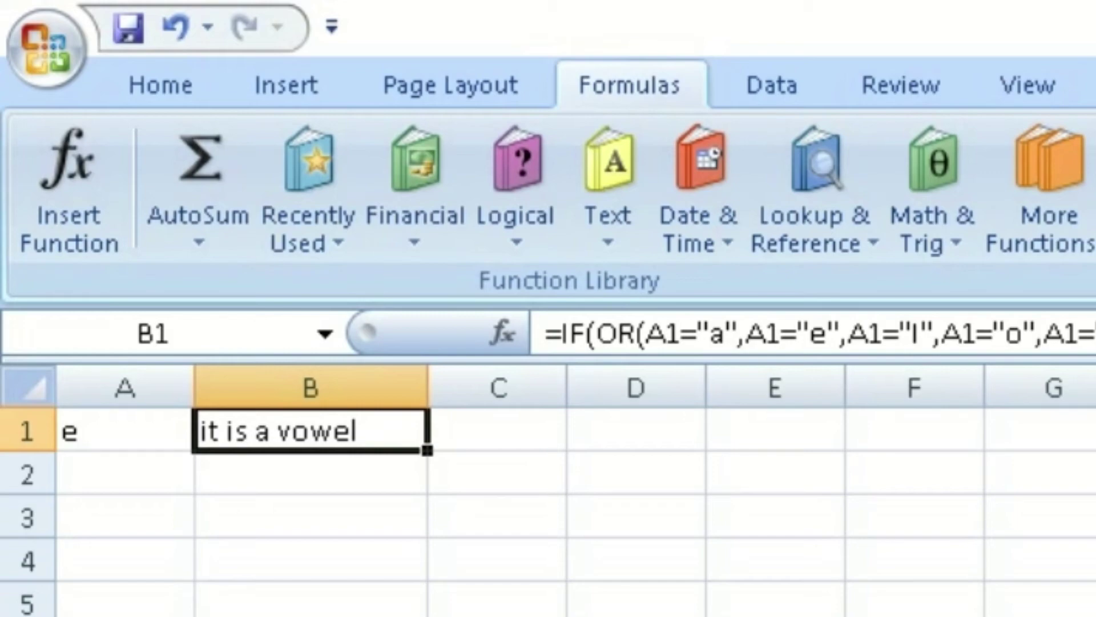
Enter "information" in D1 and "tech" in F1, and fit the width of column D to its text
{"action": "left_click", "coordinate": [636, 431]}
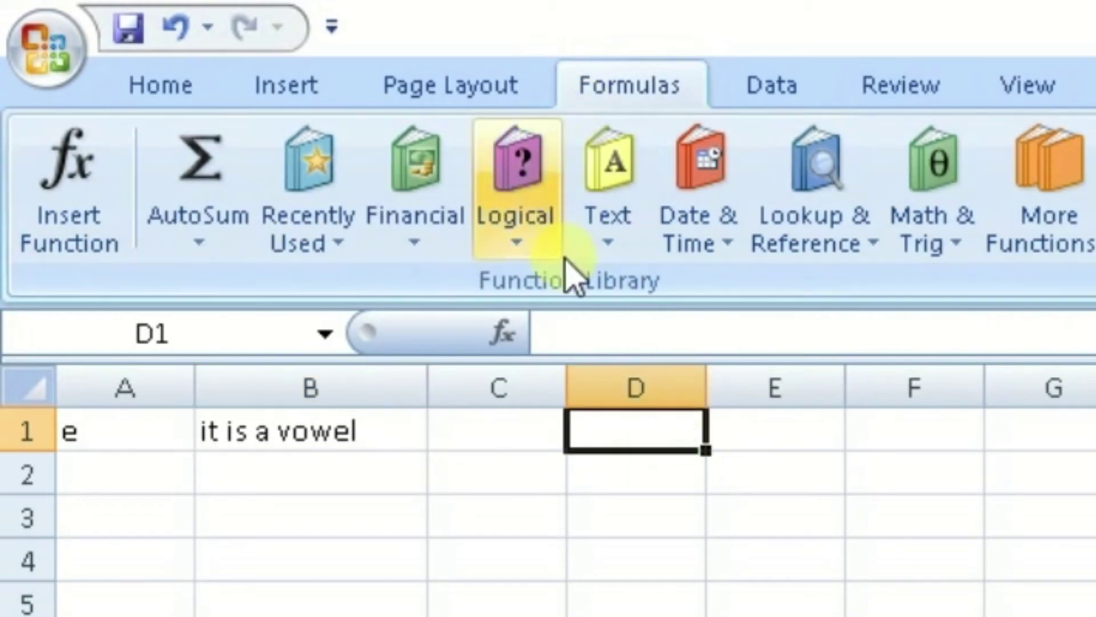
{"action": "left_click", "coordinate": [608, 242]}
{"action": "left_click", "coordinate": [608, 242]}
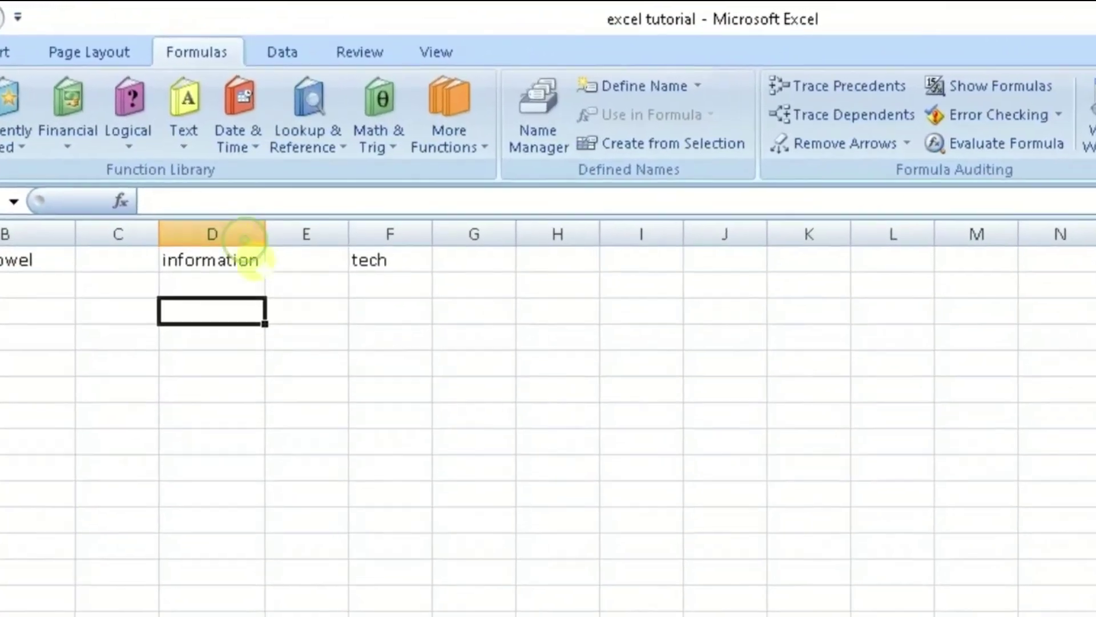
{"action": "left_click", "coordinate": [251, 197]}
{"action": "left_click", "coordinate": [364, 195]}
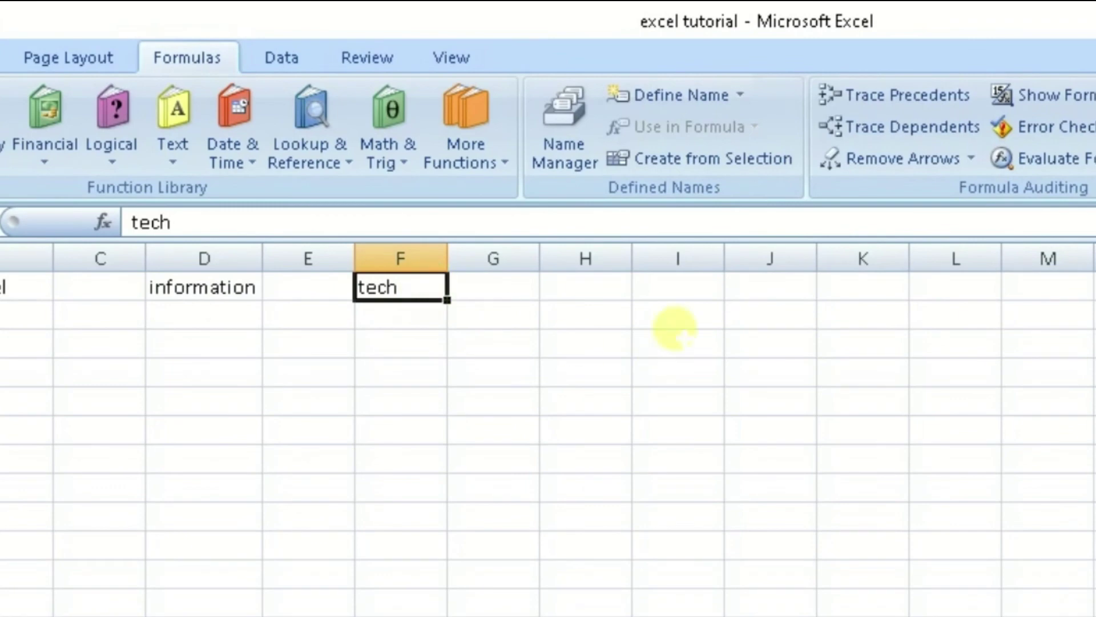
Join d1 and f1 in I1 with a CONCATENATE function and fit the width of column I to the joined text
{"action": "left_click", "coordinate": [683, 286]}
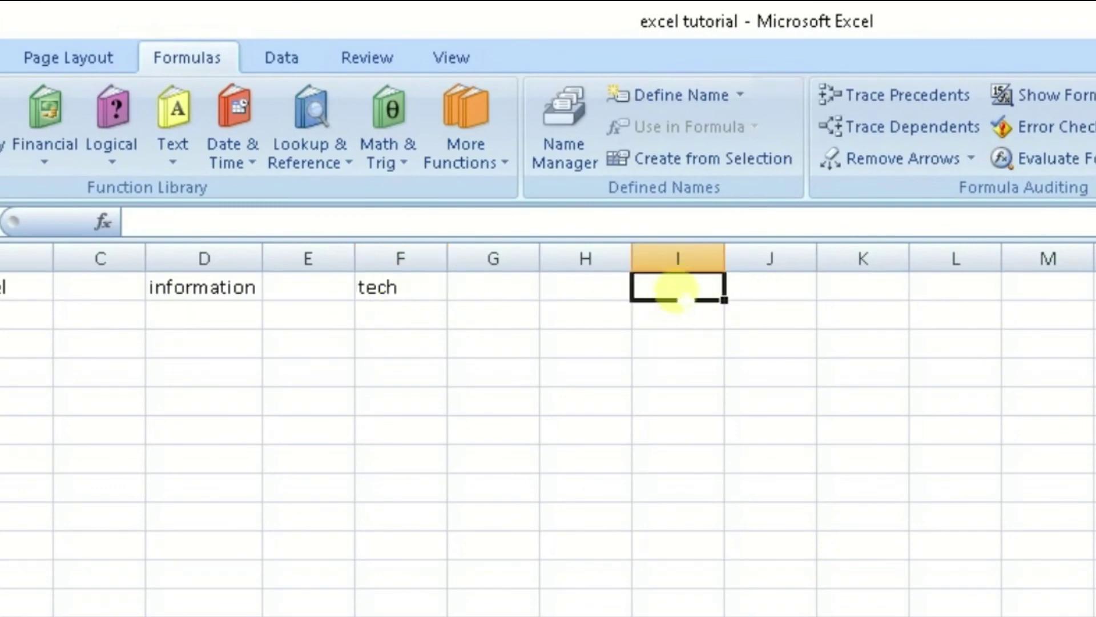
{"action": "left_click", "coordinate": [181, 163]}
{"action": "scroll", "coordinate": [257, 517], "scroll_direction": "down", "scroll_amount": 2}
{"action": "scroll", "coordinate": [255, 502], "scroll_direction": "up", "scroll_amount": 2}
{"action": "left_click", "coordinate": [250, 334]}
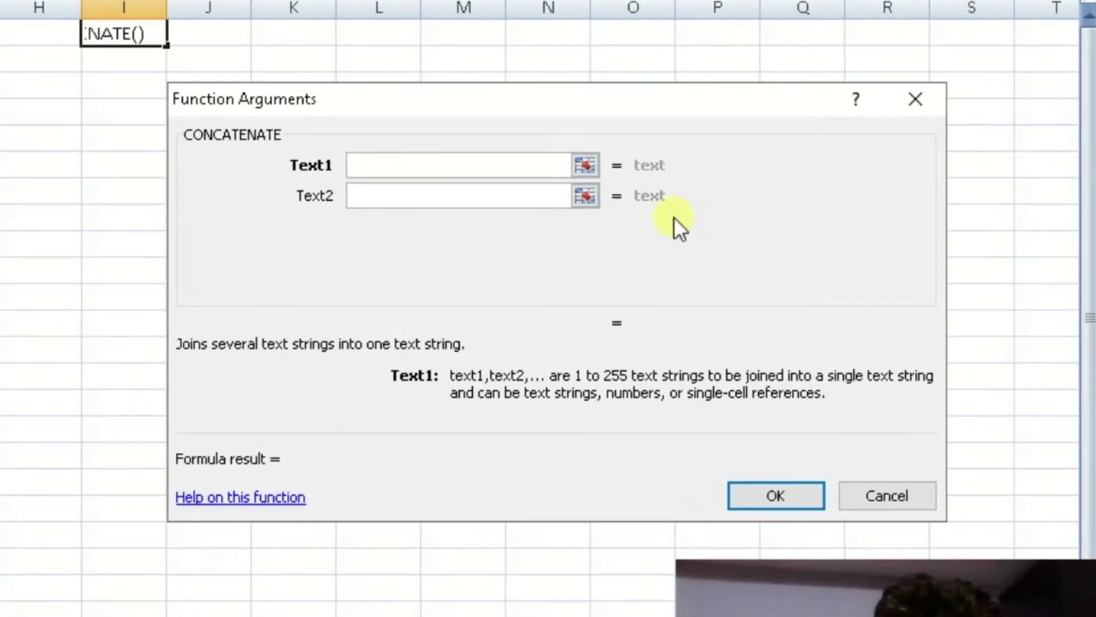
{"action": "type", "text": "d1"}
{"action": "left_click", "coordinate": [469, 194]}
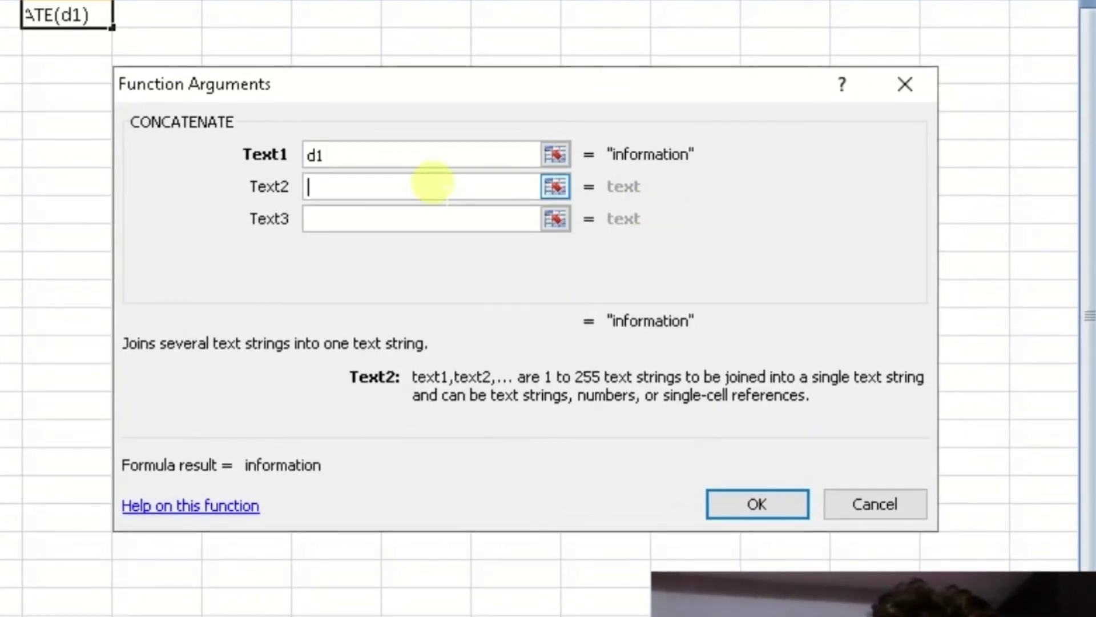
{"action": "type", "text": "f1"}
{"action": "left_click", "coordinate": [345, 217]}
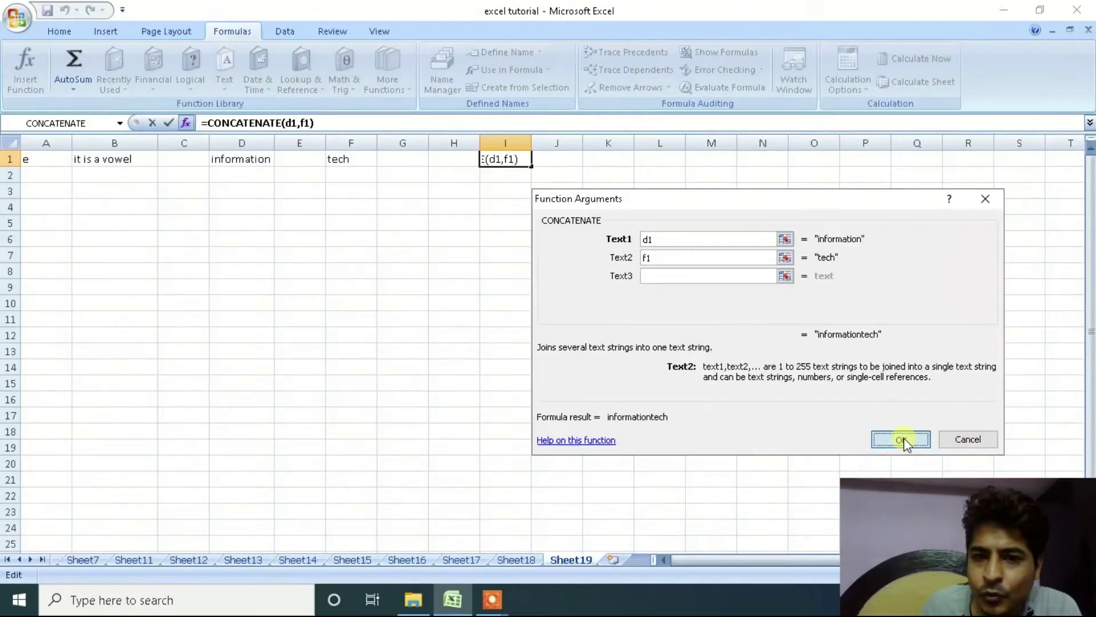
{"action": "left_click", "coordinate": [759, 503]}
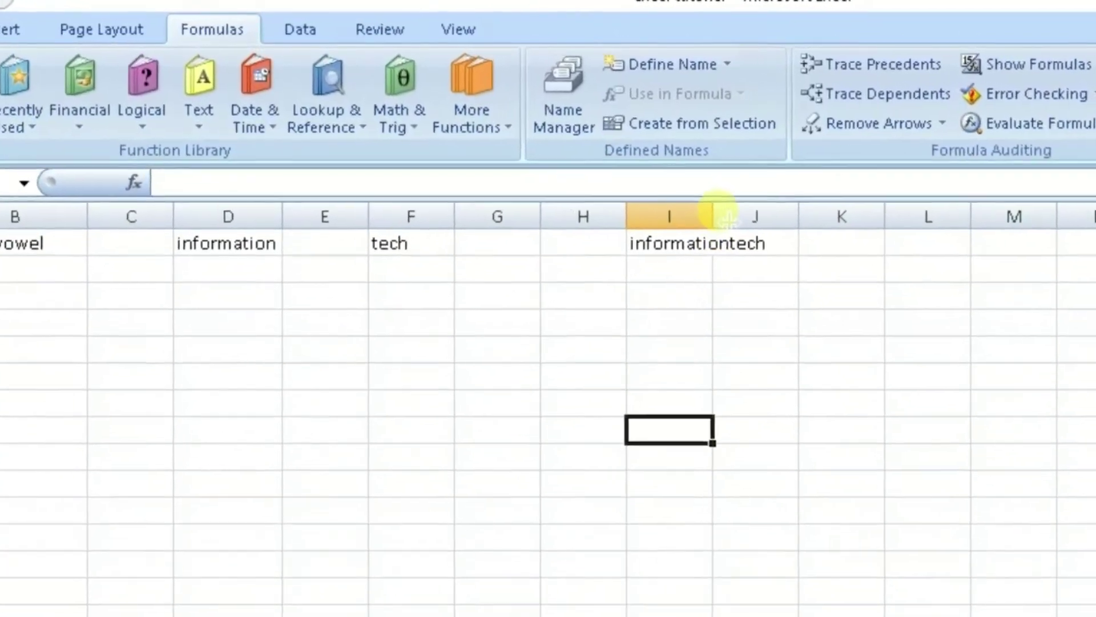
{"action": "double_click", "coordinate": [645, 189]}
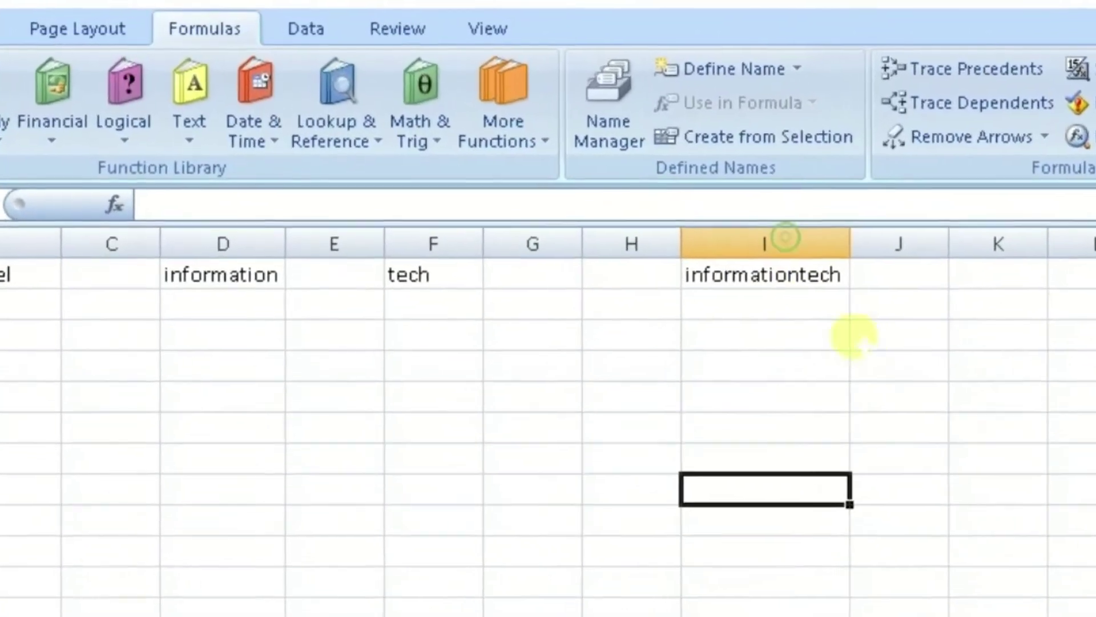
{"action": "left_click", "coordinate": [632, 212]}
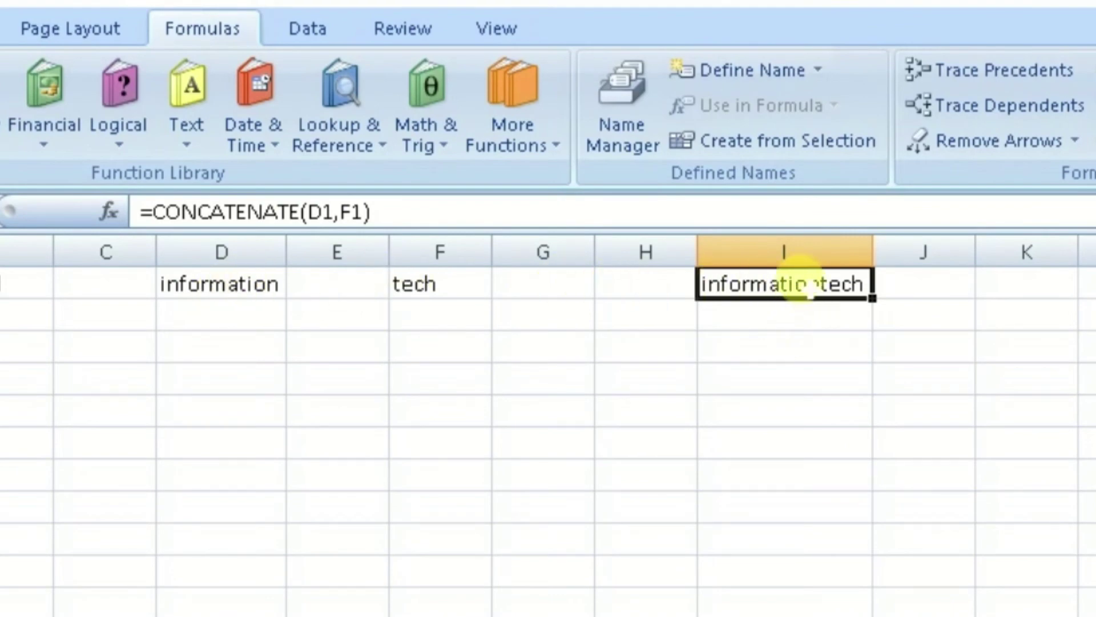
Widen column D and insert several leading spaces before "information" in D1
{"action": "left_click", "coordinate": [439, 412]}
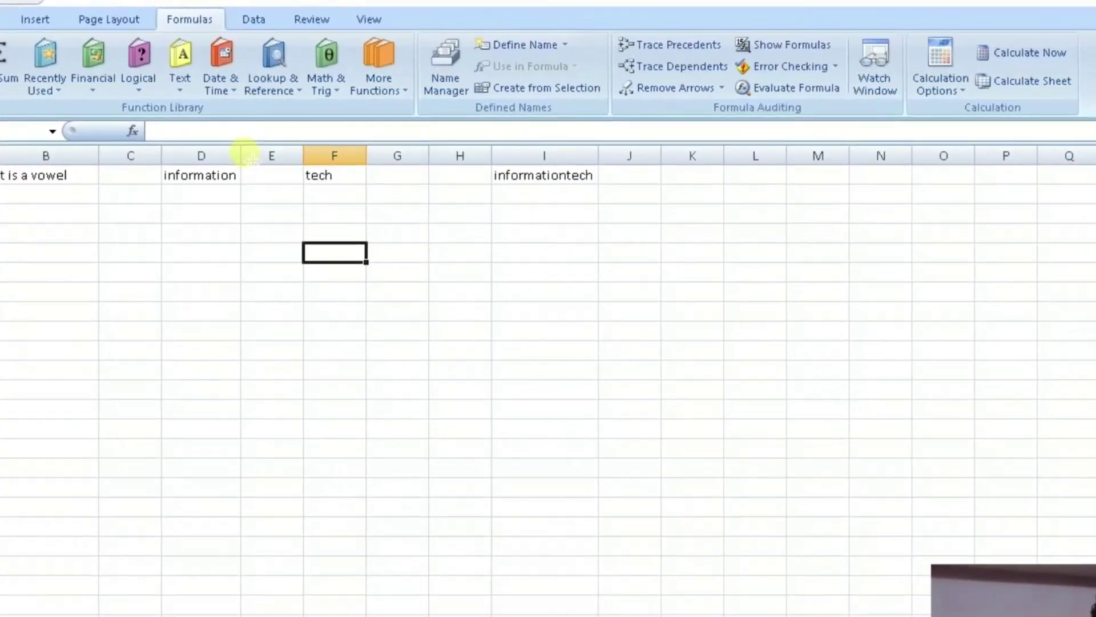
{"action": "left_click_drag", "start_coordinate": [274, 143], "coordinate": [402, 145]}
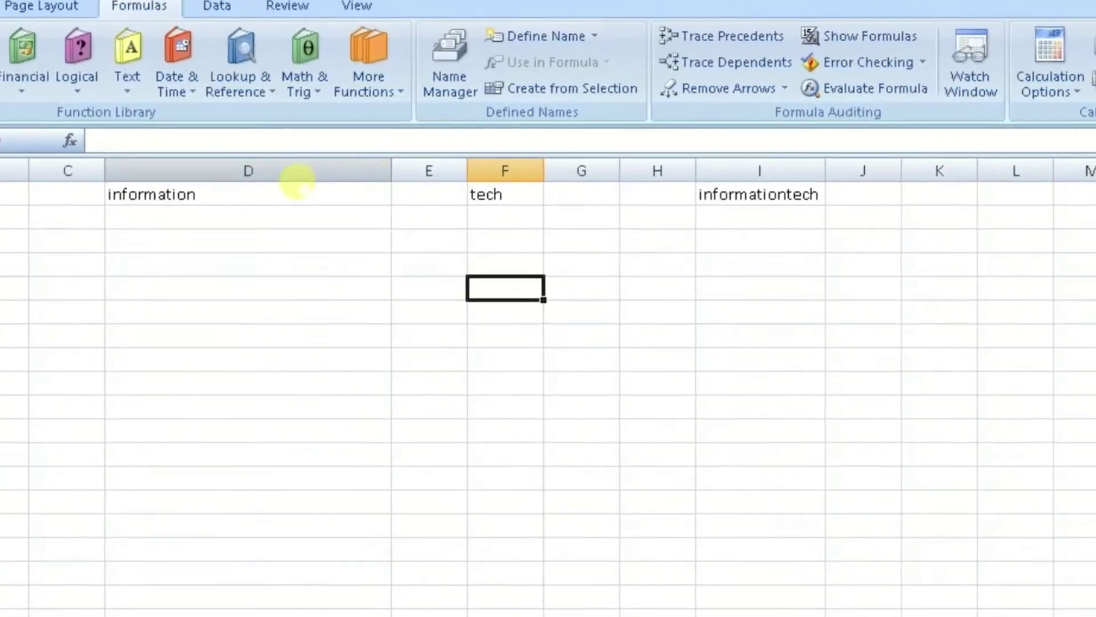
{"action": "left_click", "coordinate": [242, 193]}
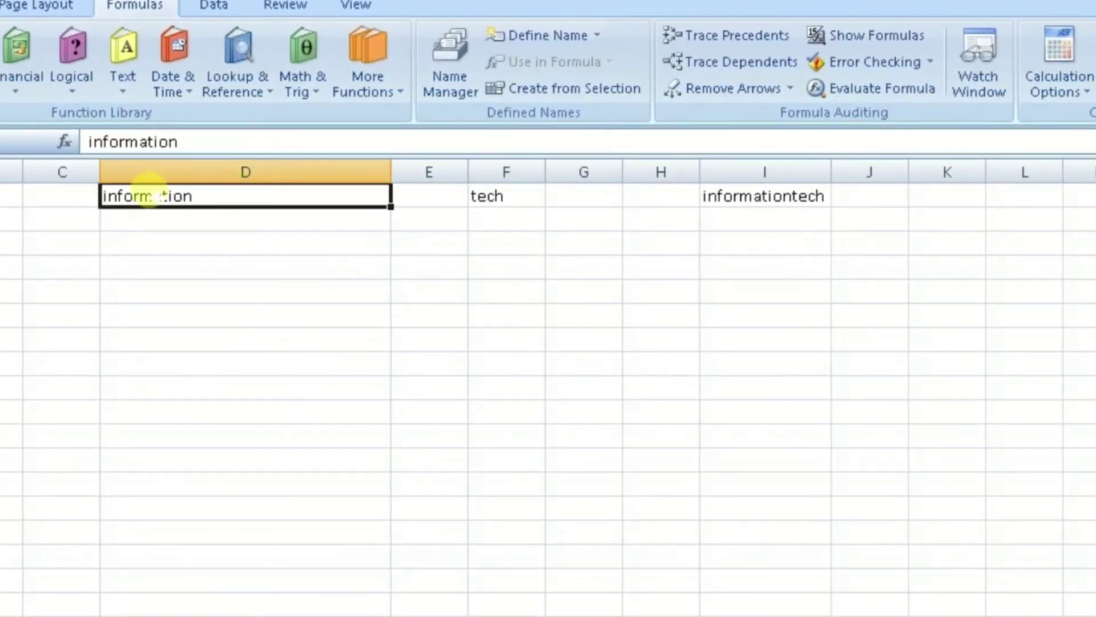
{"action": "double_click", "coordinate": [150, 195]}
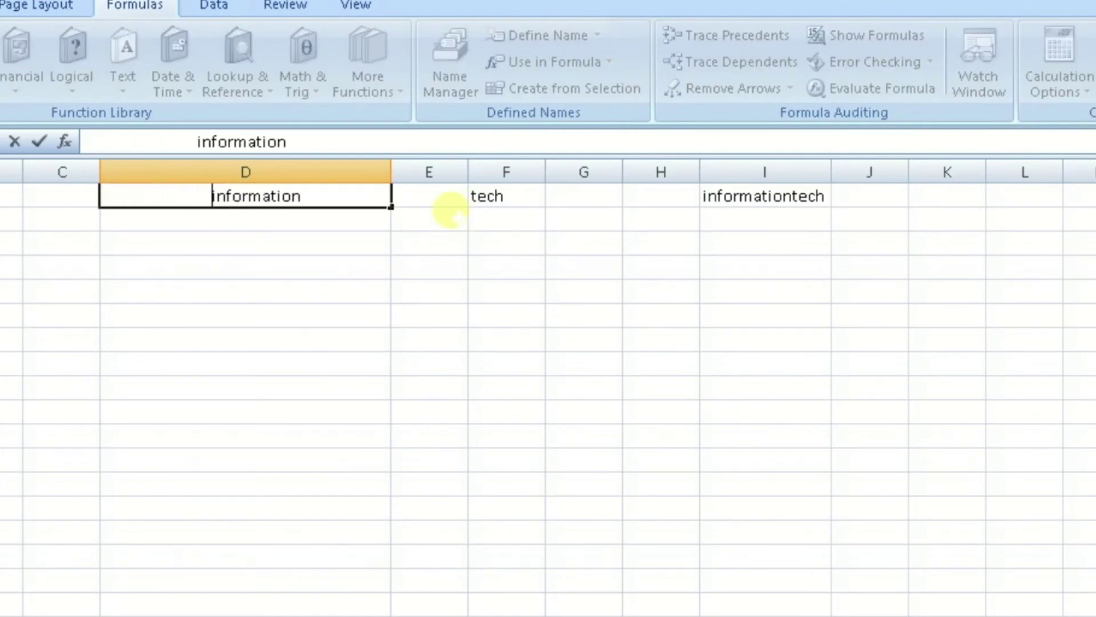
Insert several leading spaces before "tech" in F1 and fit the widths of columns F and I to their texts
{"action": "left_click", "coordinate": [483, 195]}
{"action": "double_click", "coordinate": [478, 196]}
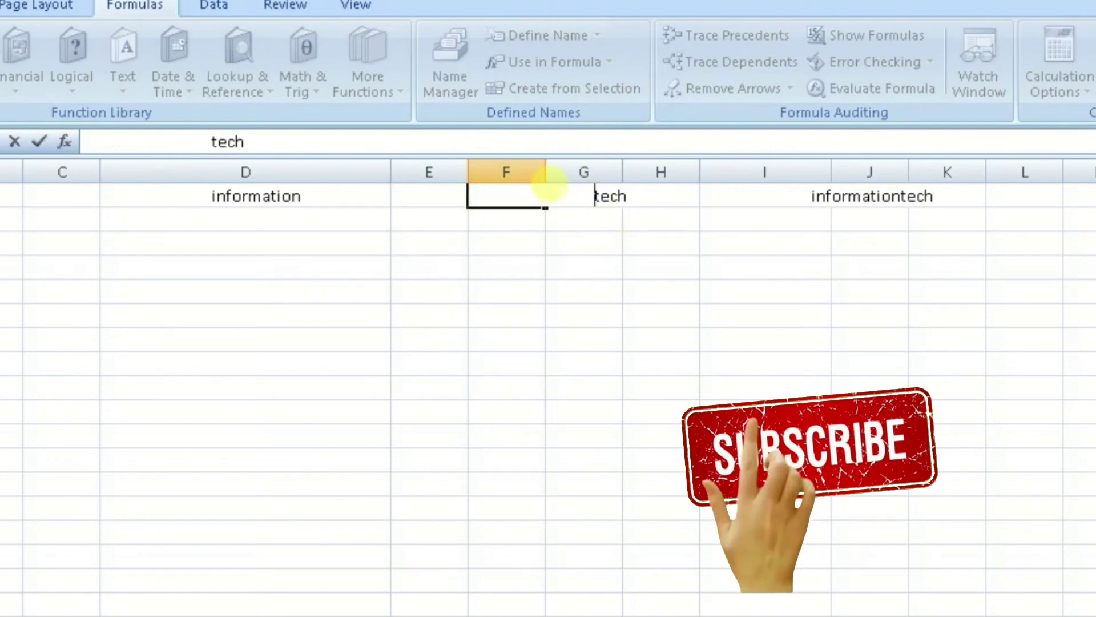
{"action": "double_click", "coordinate": [545, 181]}
{"action": "left_click", "coordinate": [257, 196]}
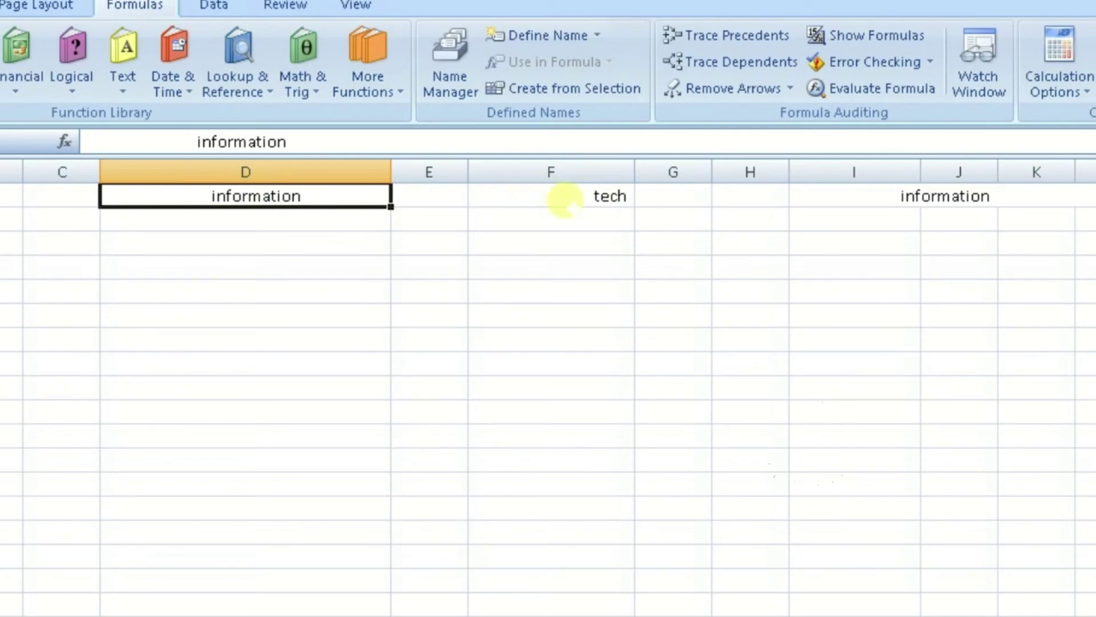
{"action": "left_click", "coordinate": [868, 198]}
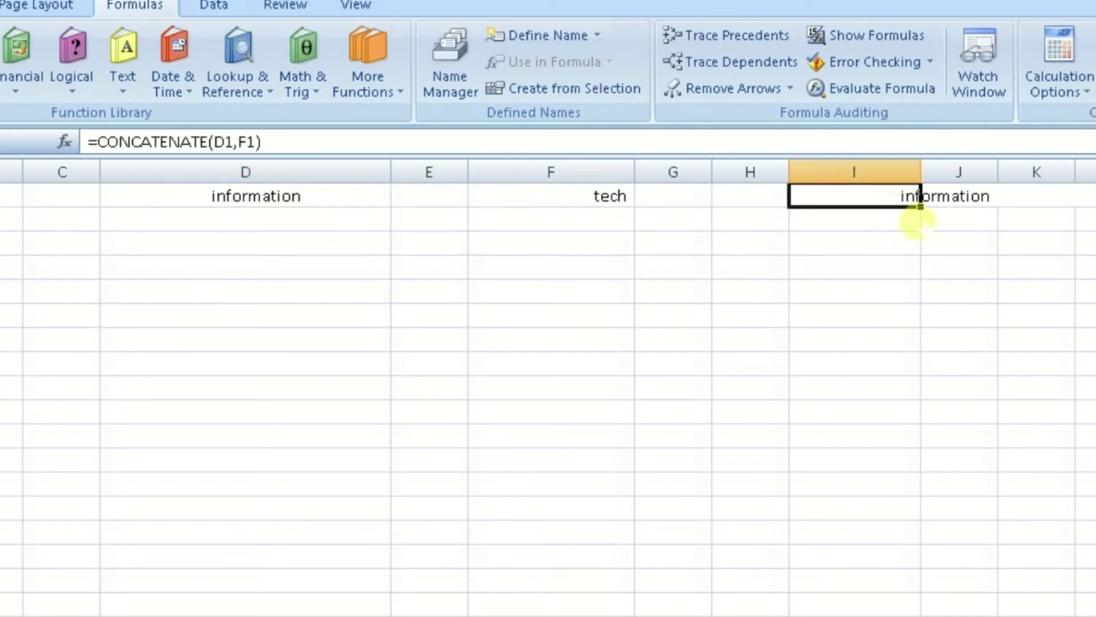
{"action": "double_click", "coordinate": [921, 171]}
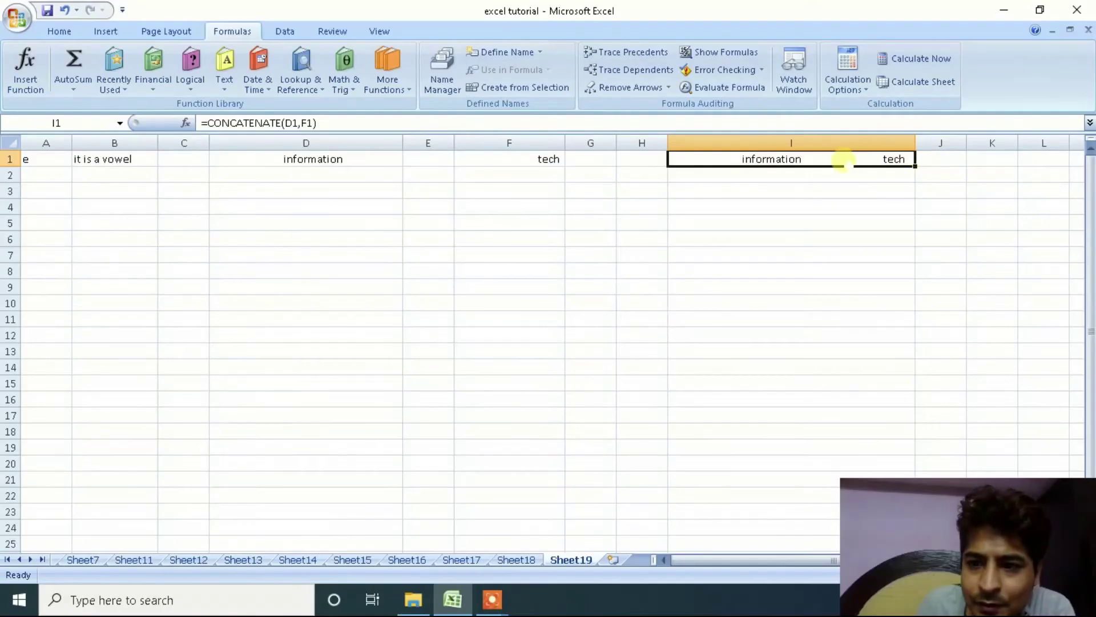
Insert a TRIM function in I4 that removes the extra spaces from the joined text in I1
{"action": "key", "text": "Down"}
{"action": "key", "text": "Down"}
{"action": "key", "text": "Down"}
{"action": "left_click", "coordinate": [224, 73]}
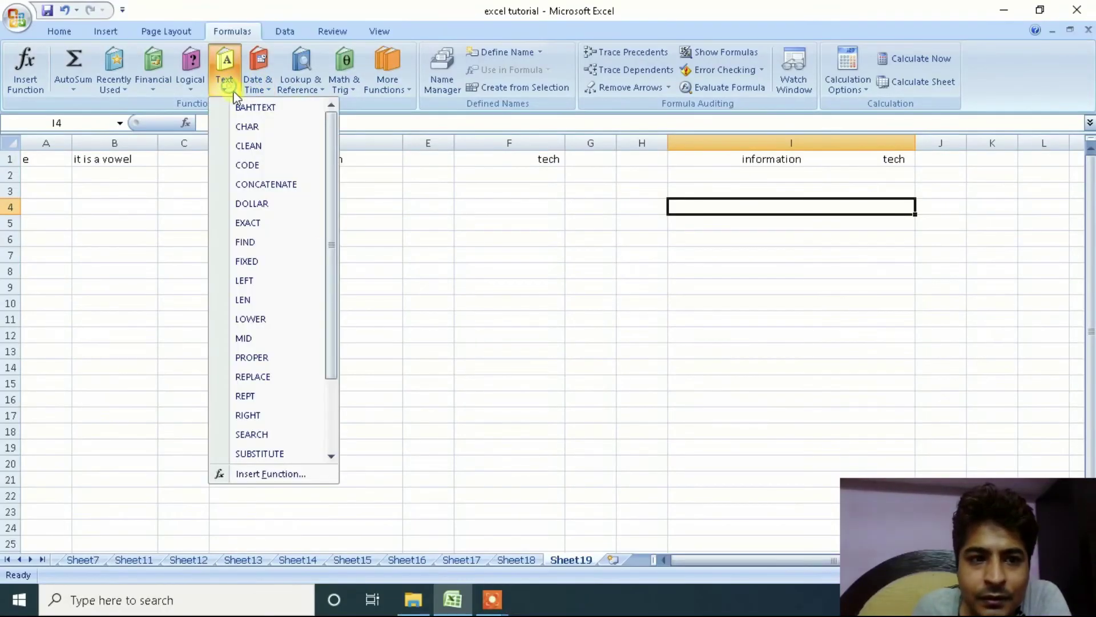
{"action": "left_click_drag", "start_coordinate": [333, 227], "coordinate": [323, 386]}
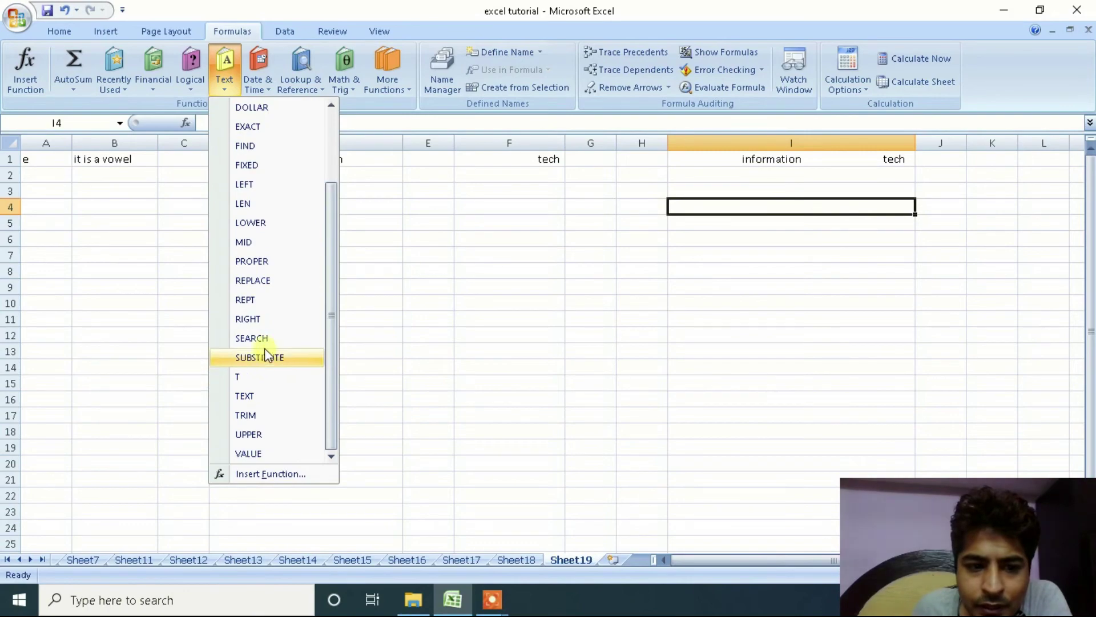
{"action": "left_click", "coordinate": [251, 410]}
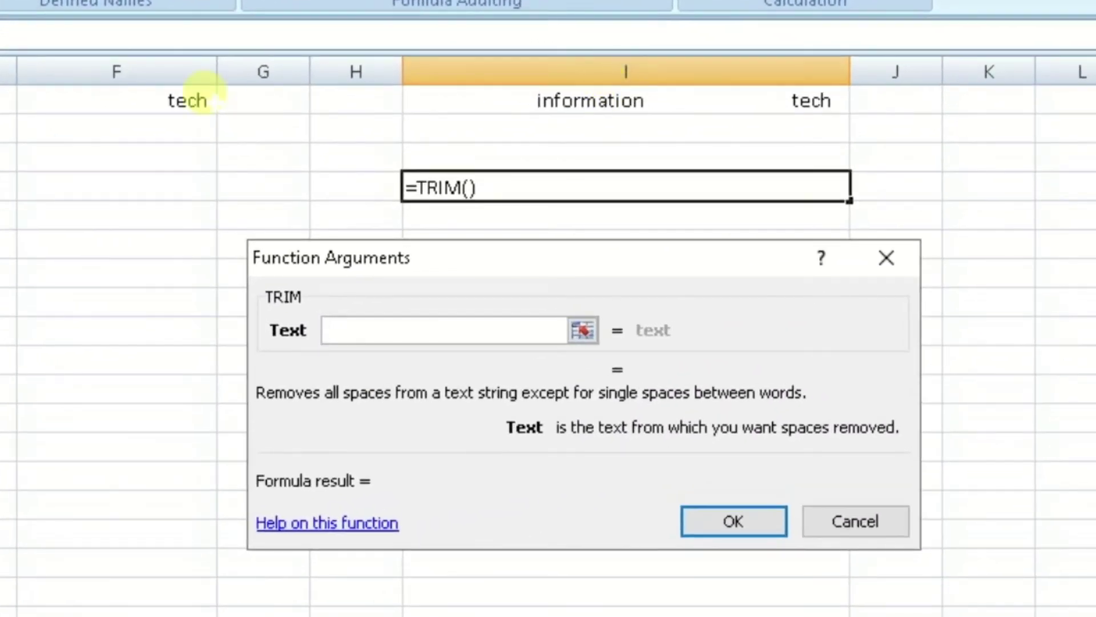
{"action": "left_click", "coordinate": [564, 103]}
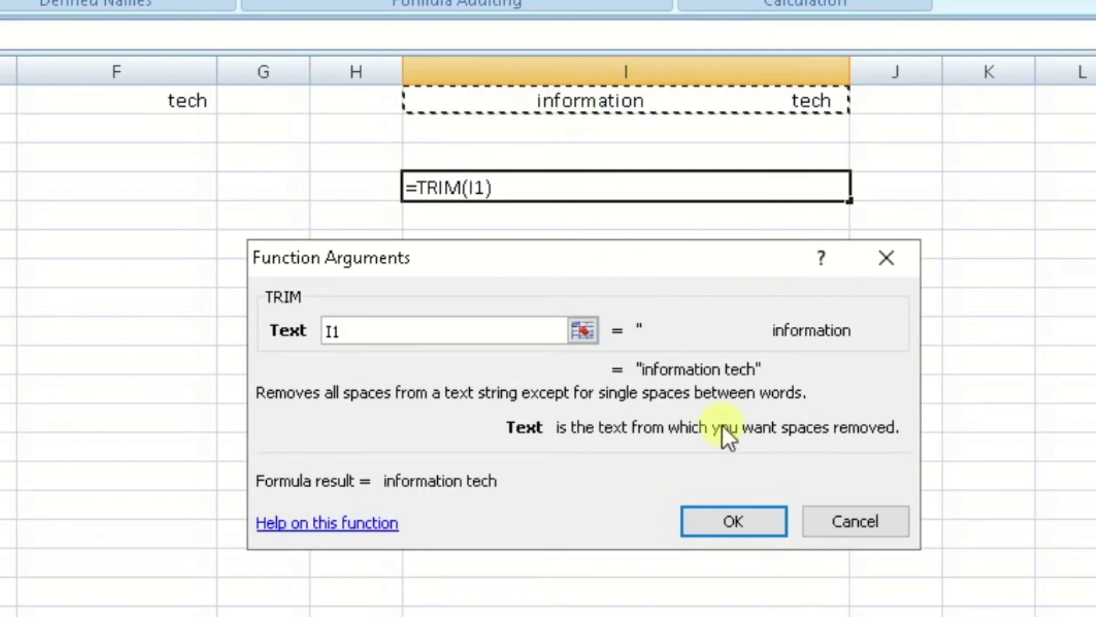
{"action": "left_click", "coordinate": [735, 520]}
{"action": "left_click", "coordinate": [638, 331]}
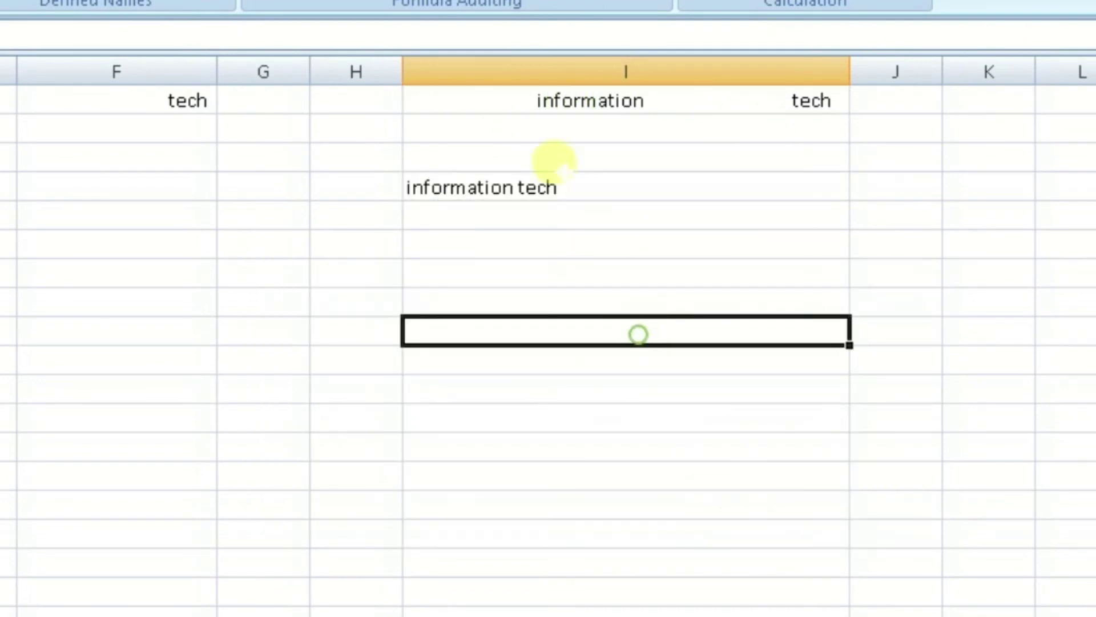
{"action": "left_click", "coordinate": [539, 102]}
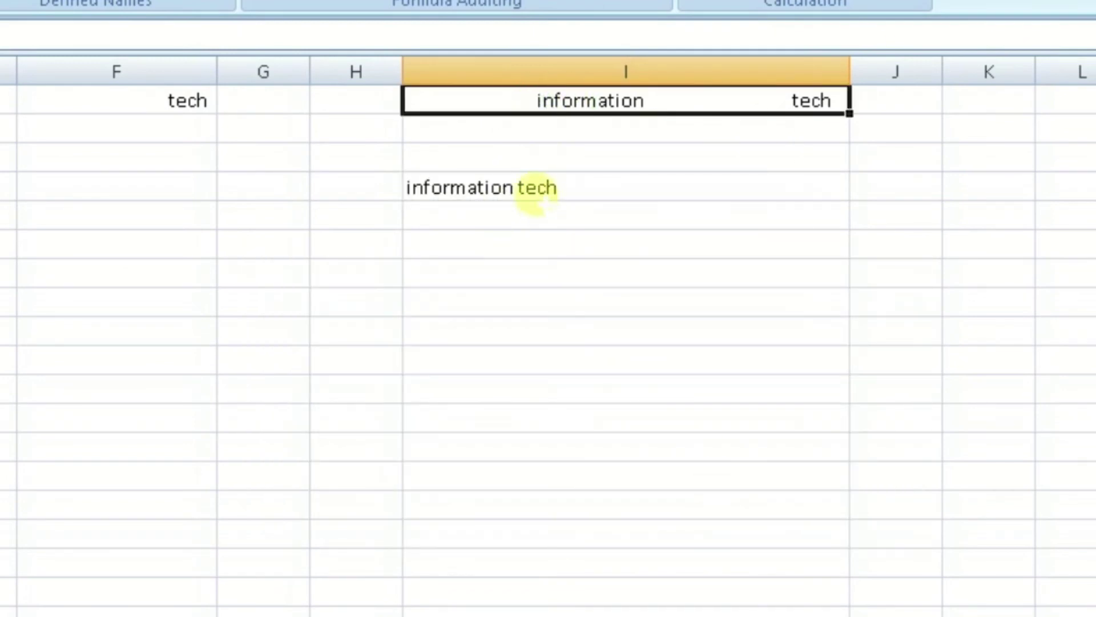
{"action": "left_click", "coordinate": [531, 188]}
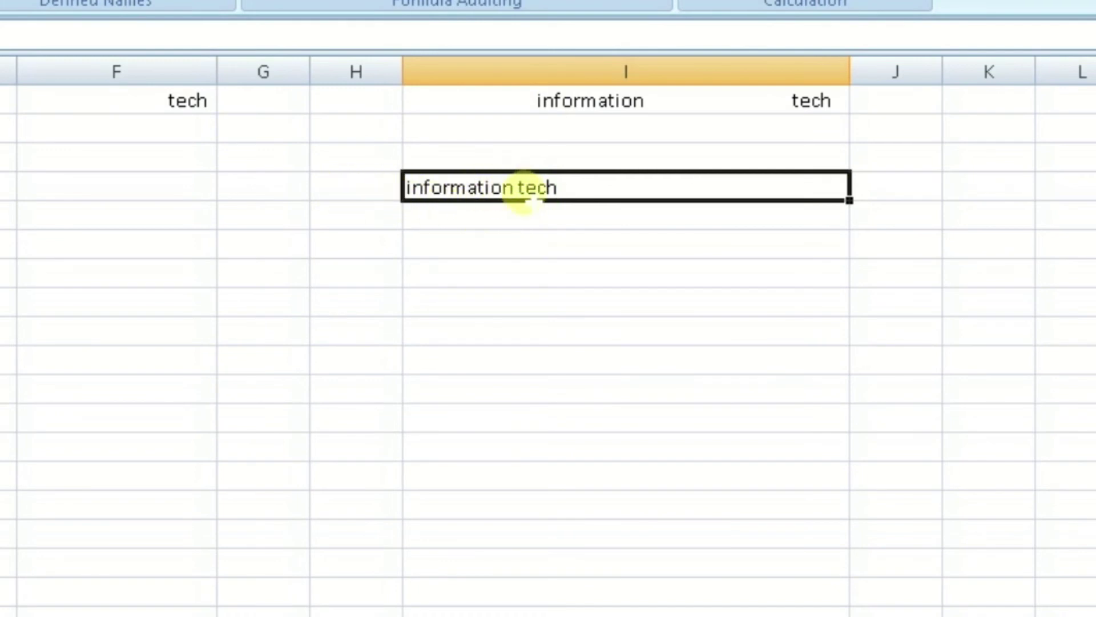
{"action": "left_click", "coordinate": [547, 357]}
{"action": "left_click", "coordinate": [490, 188]}
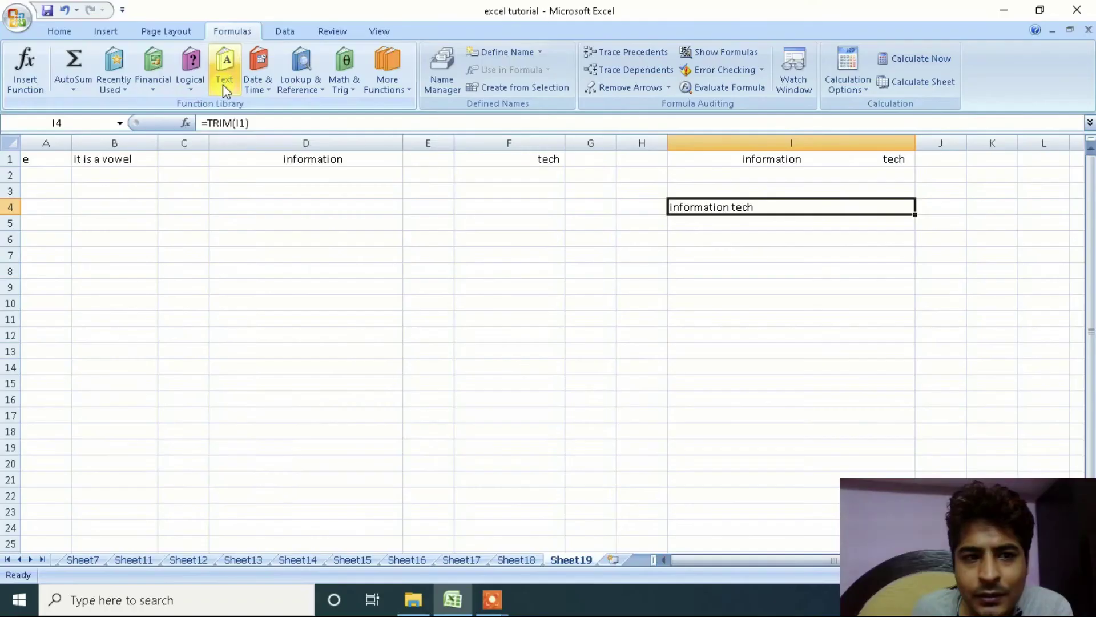
Count the characters of the trimmed text in I4 with a LEN function in I7
{"action": "left_click", "coordinate": [226, 80]}
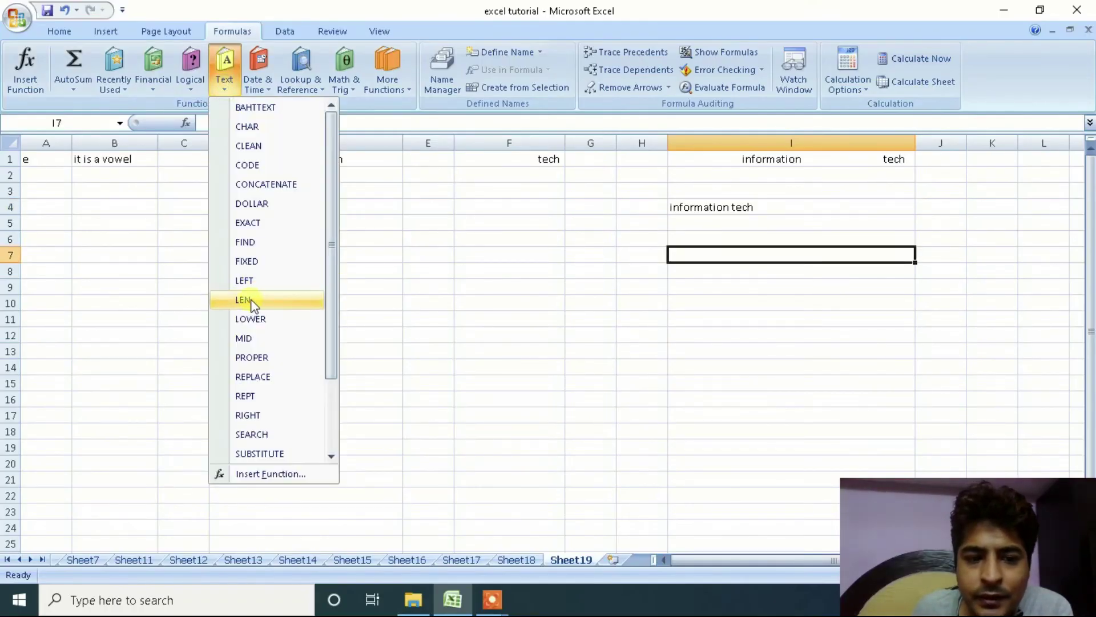
{"action": "left_click", "coordinate": [251, 301]}
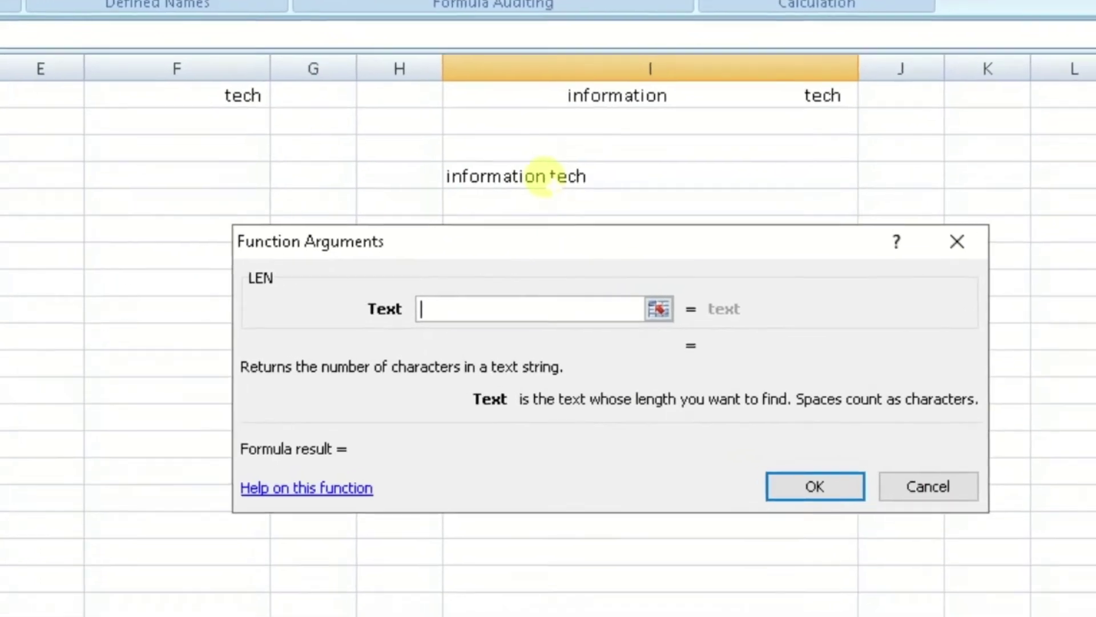
{"action": "left_click", "coordinate": [552, 180]}
{"action": "left_click", "coordinate": [812, 492]}
{"action": "left_click", "coordinate": [760, 326]}
{"action": "left_click", "coordinate": [807, 266]}
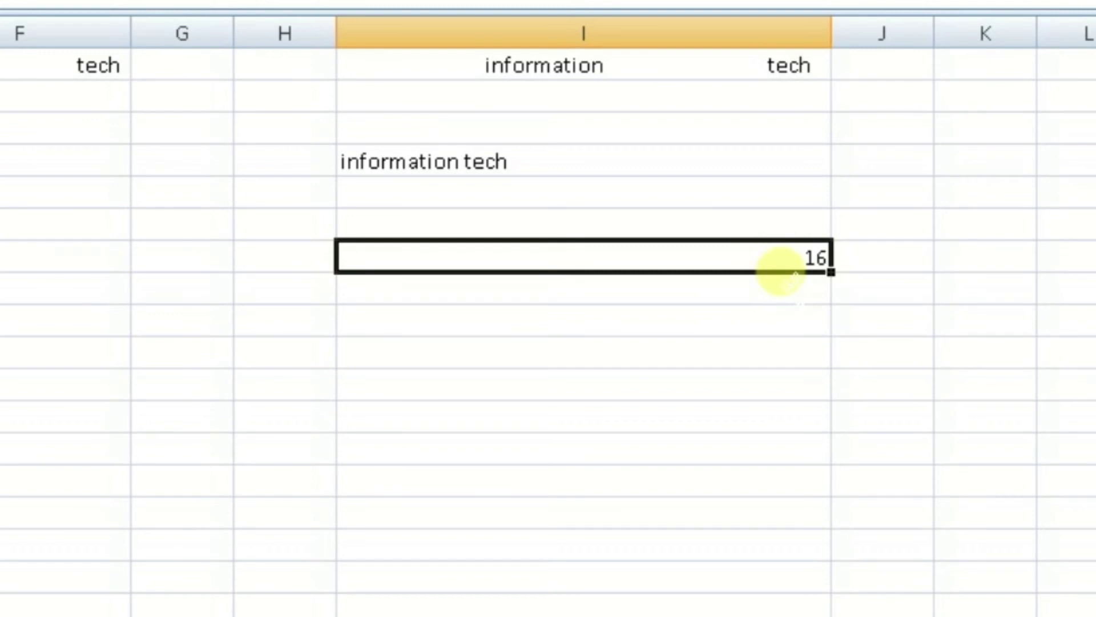
Enter "INFORMATION TECH" in D4 and convert it to lowercase with a LOWER function in D8
{"action": "left_click", "coordinate": [306, 303]}
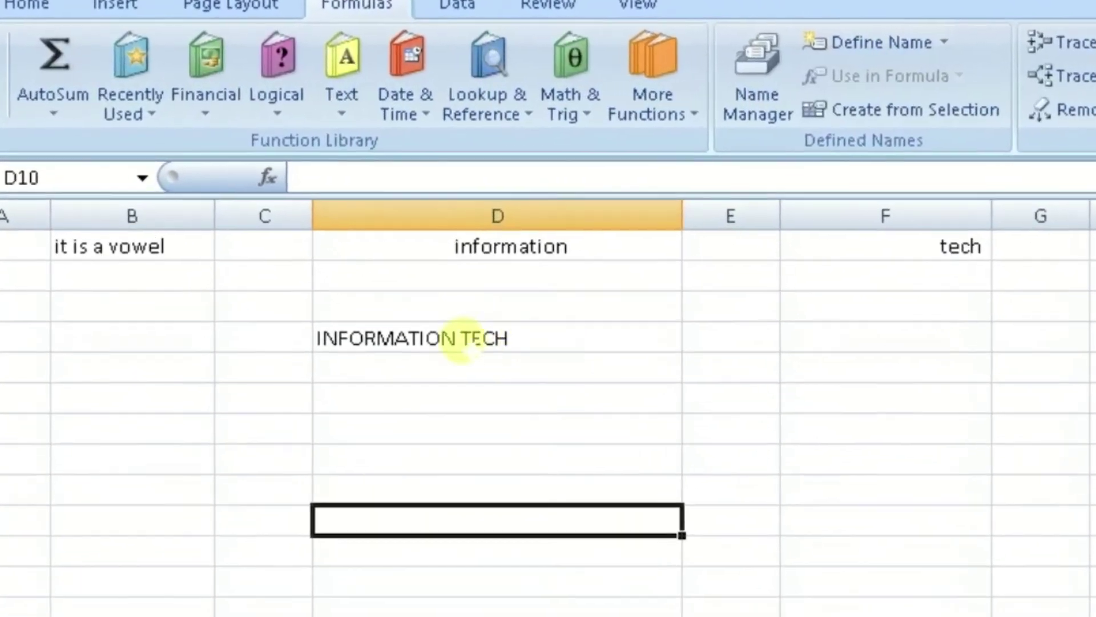
{"action": "left_click", "coordinate": [337, 263]}
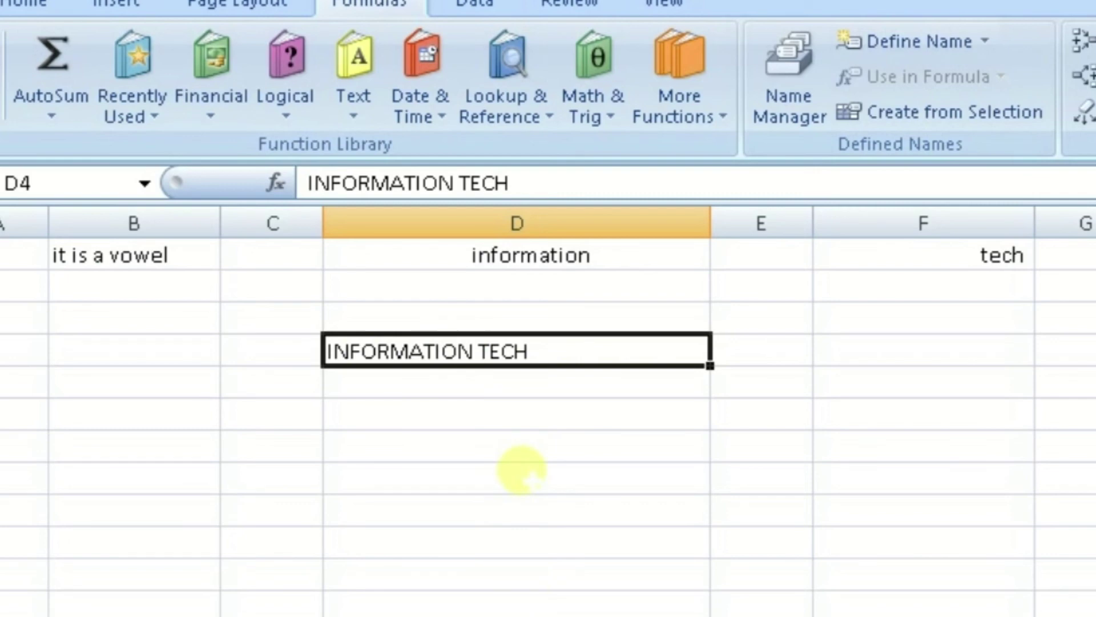
{"action": "left_click", "coordinate": [520, 471]}
{"action": "left_click", "coordinate": [354, 100]}
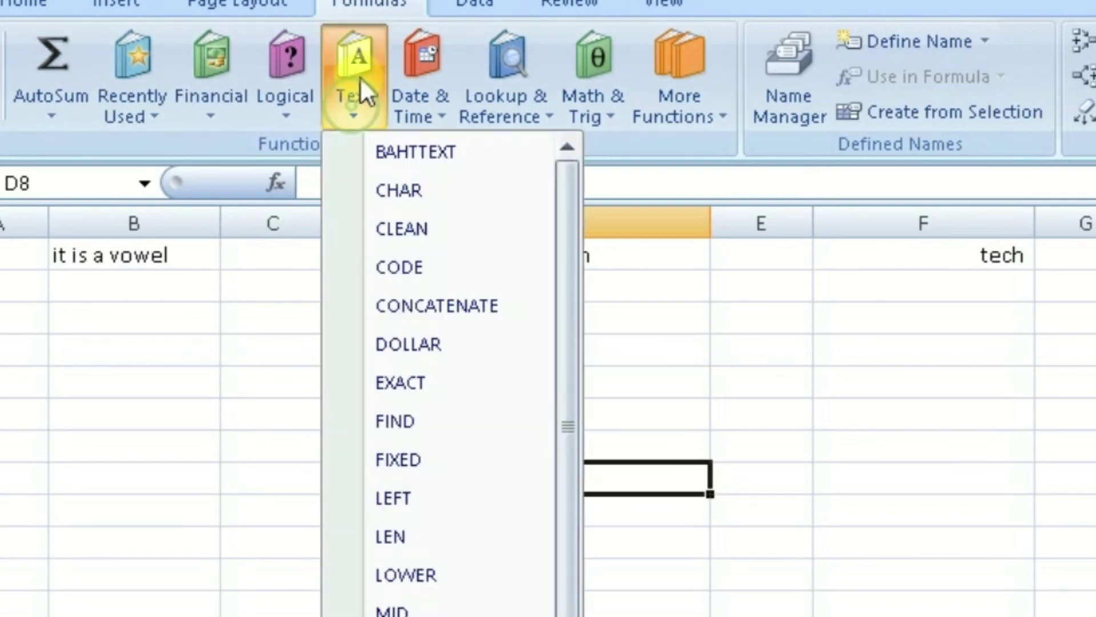
{"action": "left_click", "coordinate": [468, 574]}
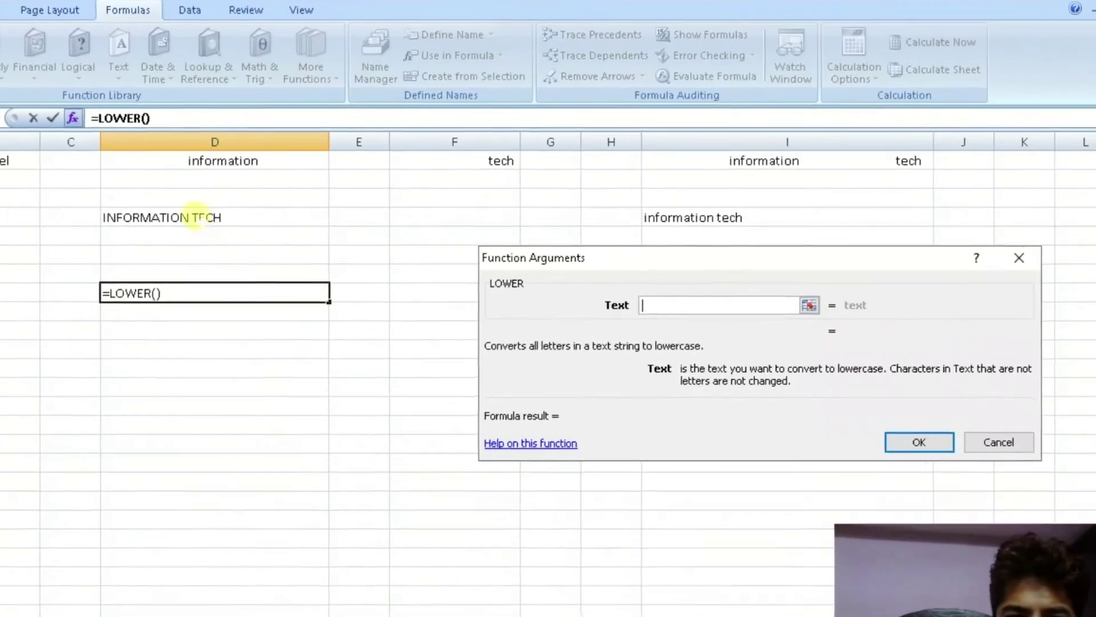
{"action": "left_click", "coordinate": [234, 215]}
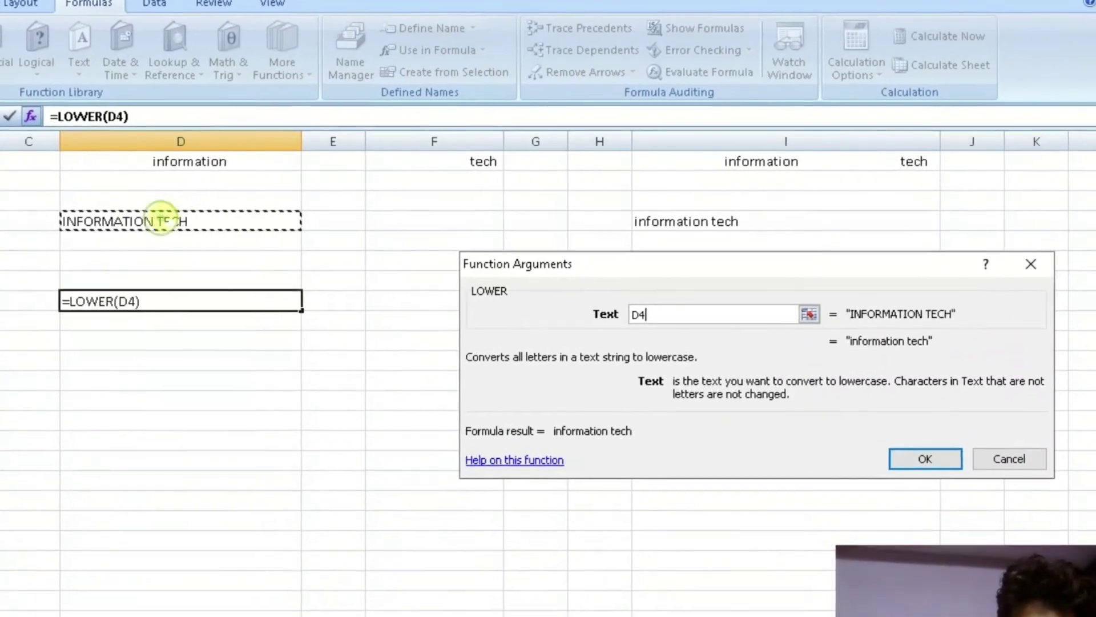
{"action": "left_click", "coordinate": [948, 474]}
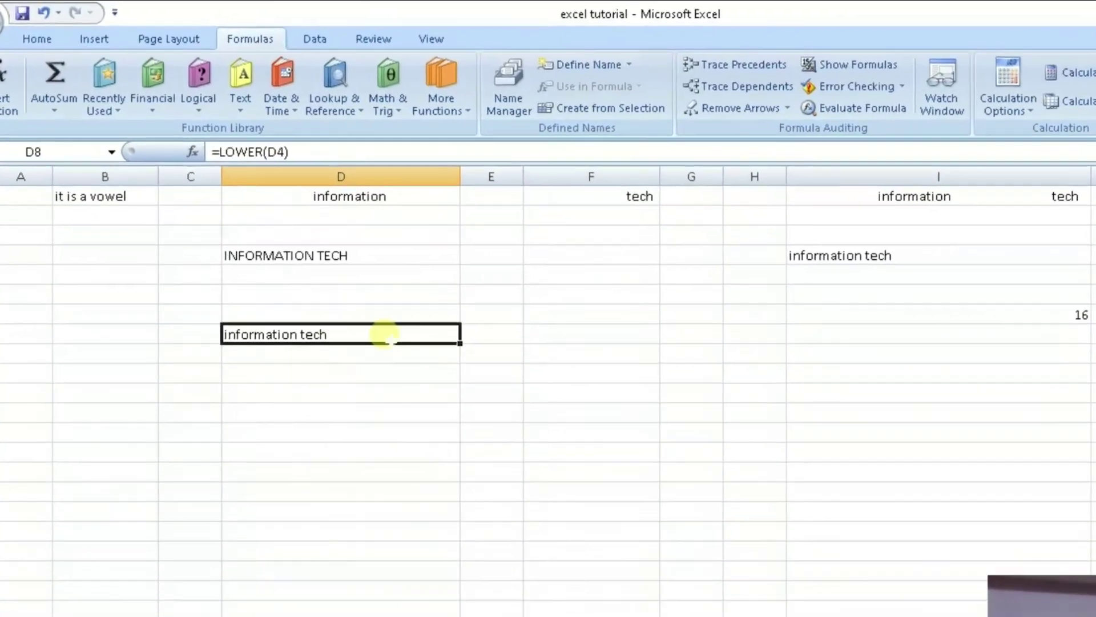
{"action": "left_click", "coordinate": [428, 343]}
{"action": "left_click", "coordinate": [67, 46]}
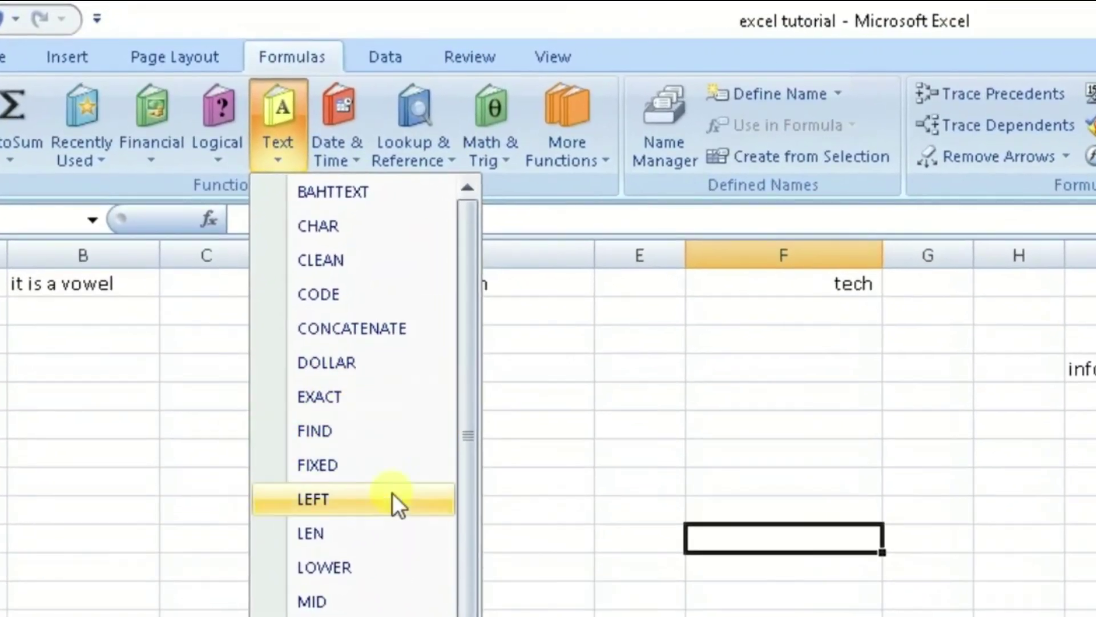
{"action": "scroll", "coordinate": [371, 480], "scroll_direction": "down", "scroll_amount": 2}
{"action": "scroll", "coordinate": [371, 492], "scroll_direction": "up", "scroll_amount": 2}
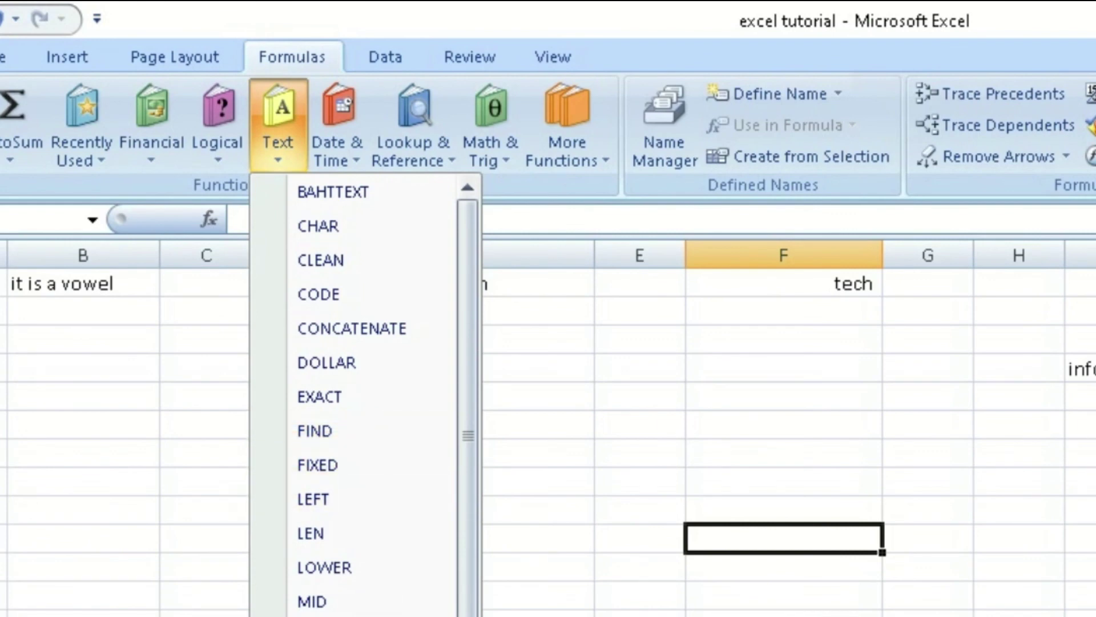
{"action": "scroll", "coordinate": [365, 399], "scroll_direction": "down", "scroll_amount": 2}
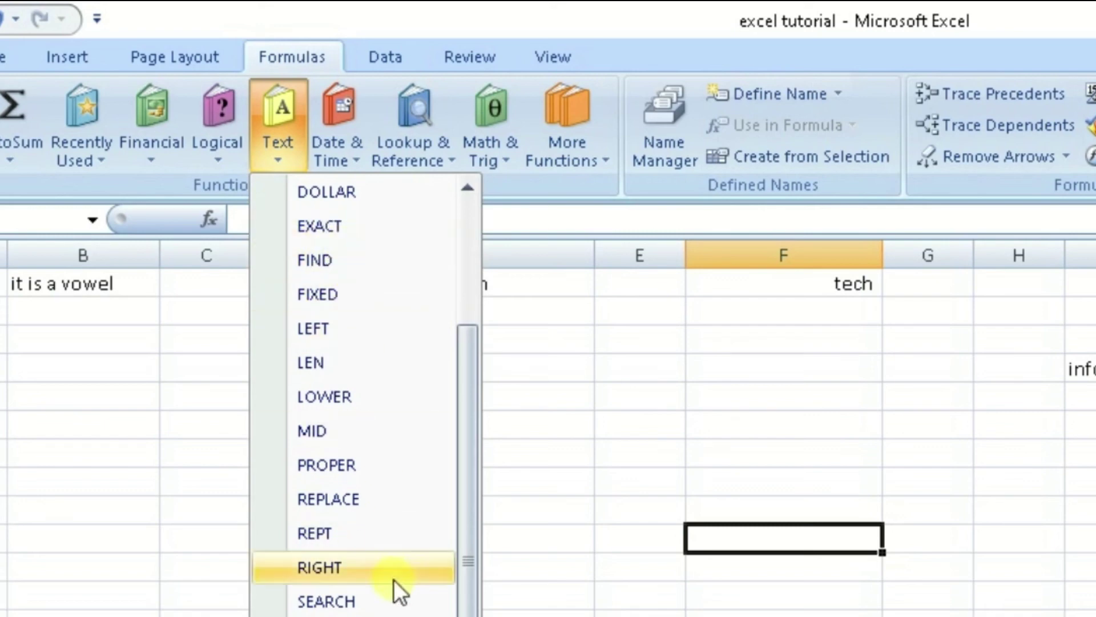
Insert the current date in F10 with the TODAY function from the Date & Time category
{"action": "left_click", "coordinate": [358, 154]}
{"action": "left_click", "coordinate": [352, 157]}
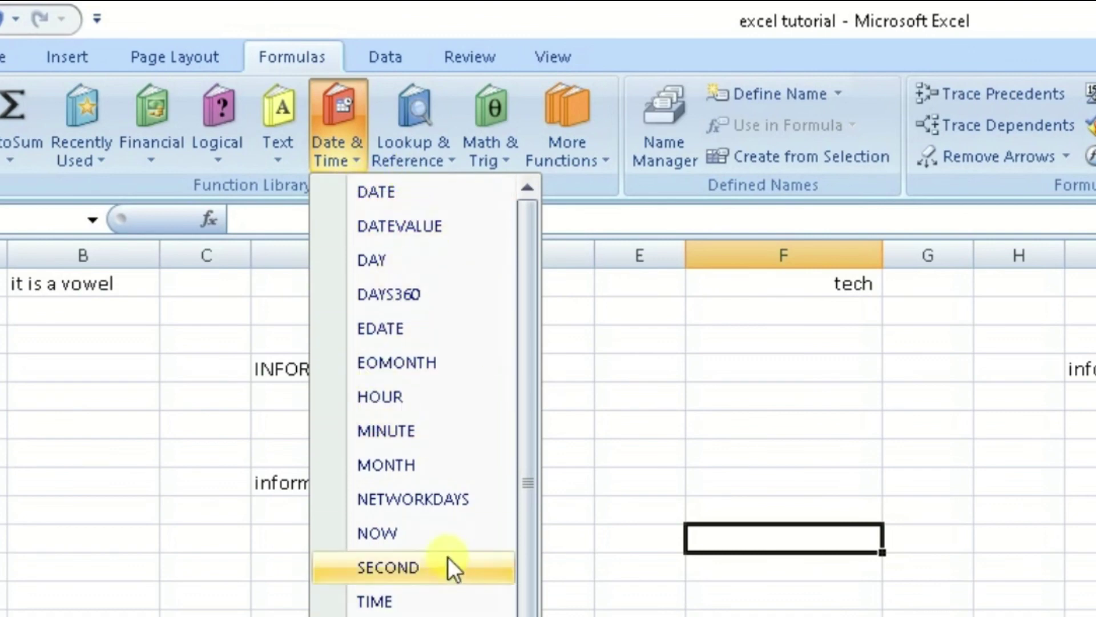
{"action": "scroll", "coordinate": [434, 396], "scroll_direction": "down", "scroll_amount": 1}
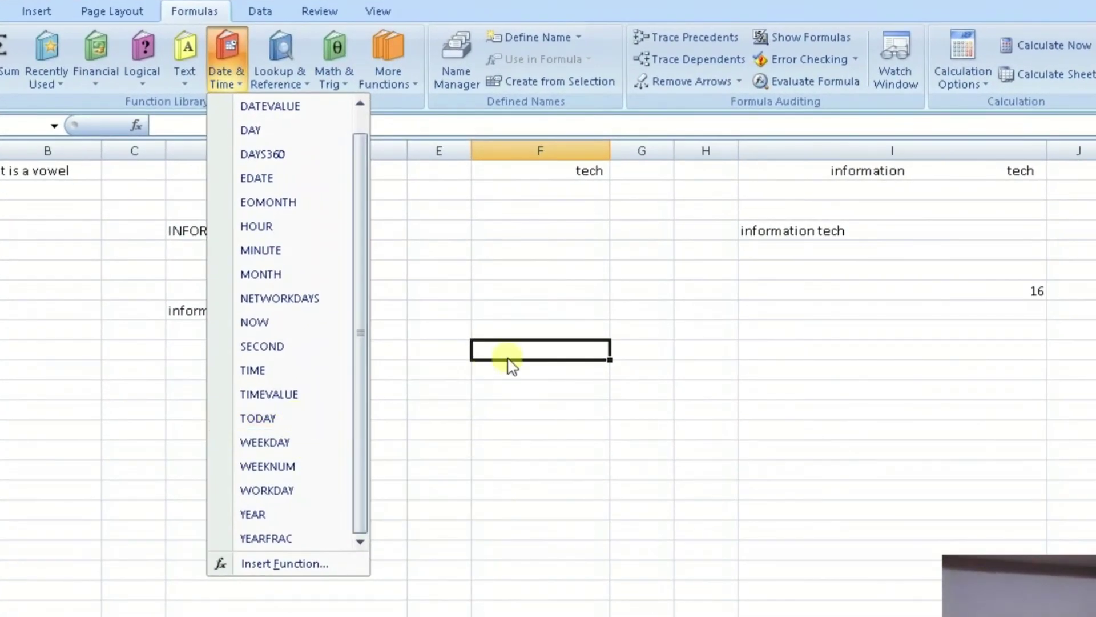
{"action": "left_click", "coordinate": [274, 418]}
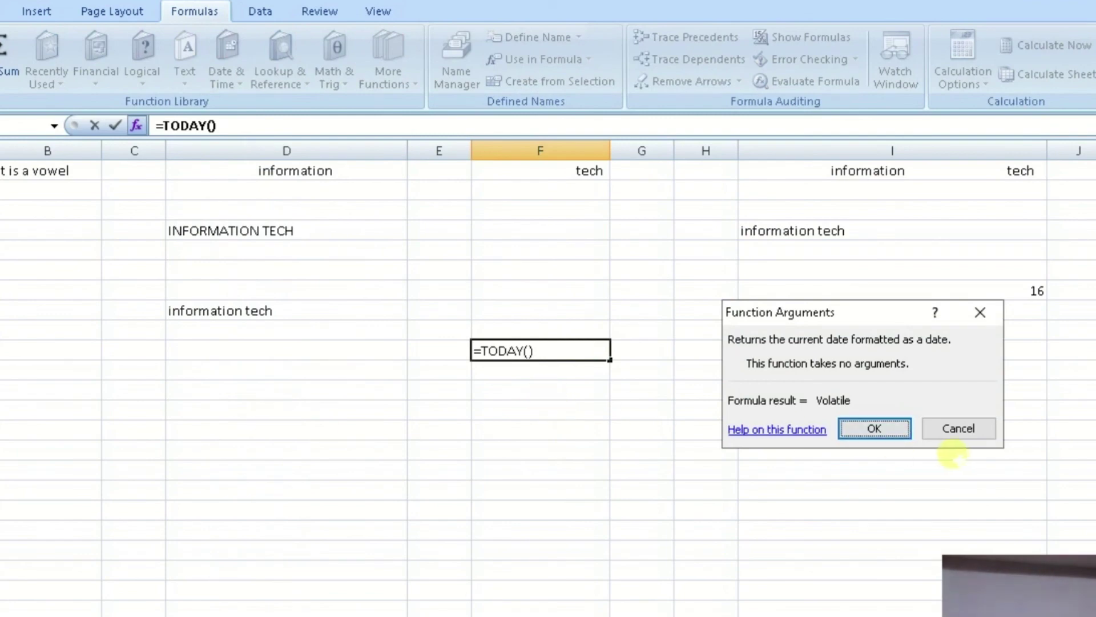
{"action": "left_click", "coordinate": [887, 430]}
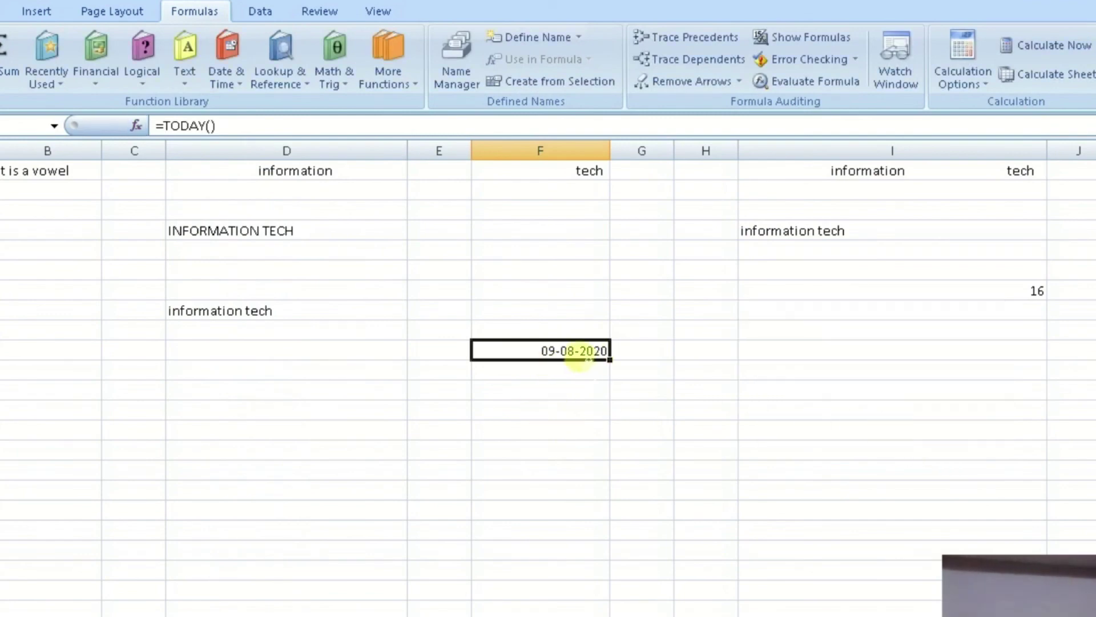
{"action": "left_click", "coordinate": [525, 290]}
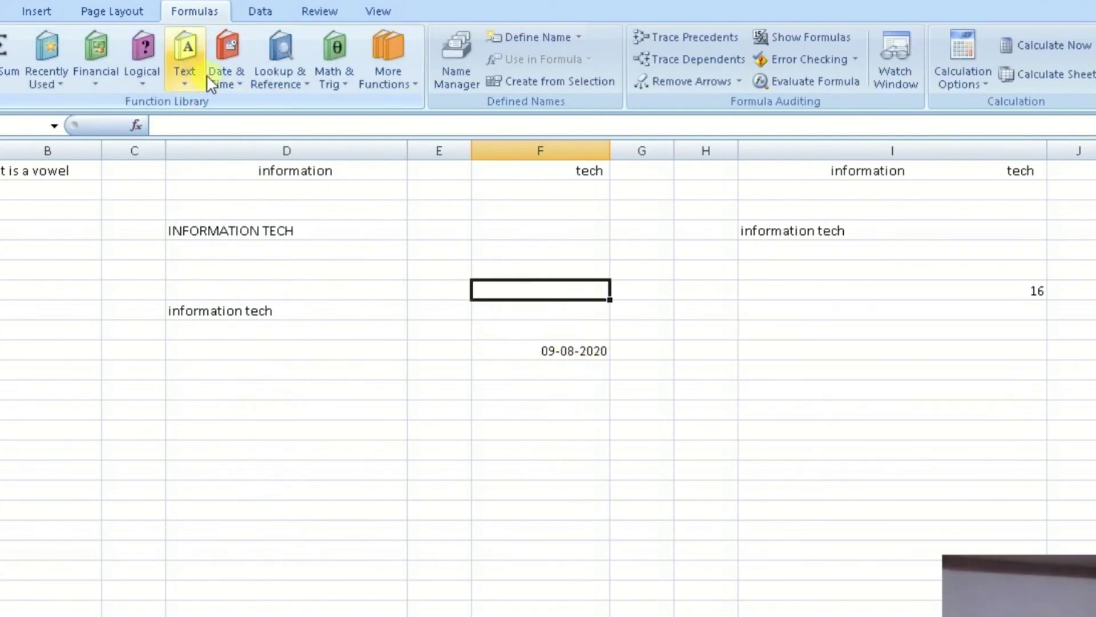
{"action": "left_click", "coordinate": [222, 71]}
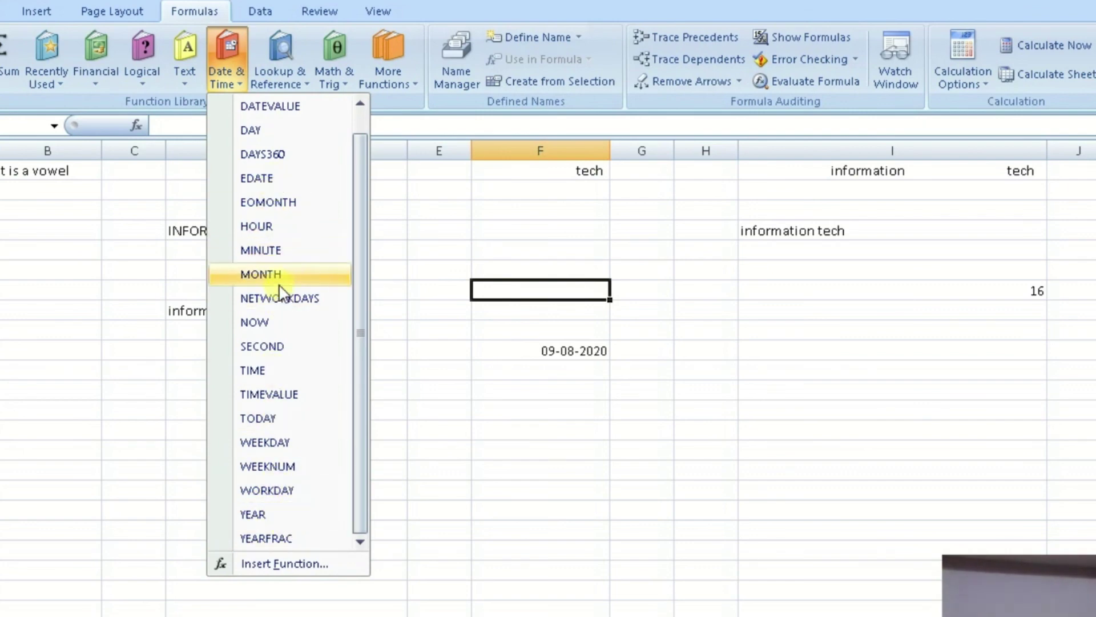
{"action": "left_click", "coordinate": [298, 86]}
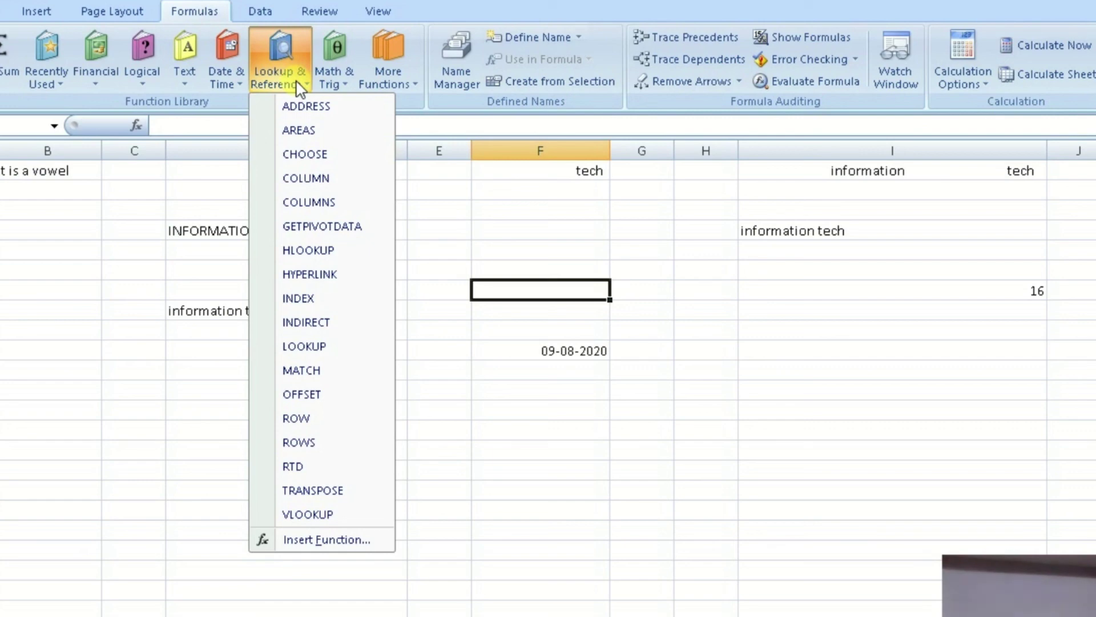
Calculate the least common multiple of 23, 46 and 69 in F7 with the LCM function from the Math & Trig category
{"action": "left_click", "coordinate": [340, 84]}
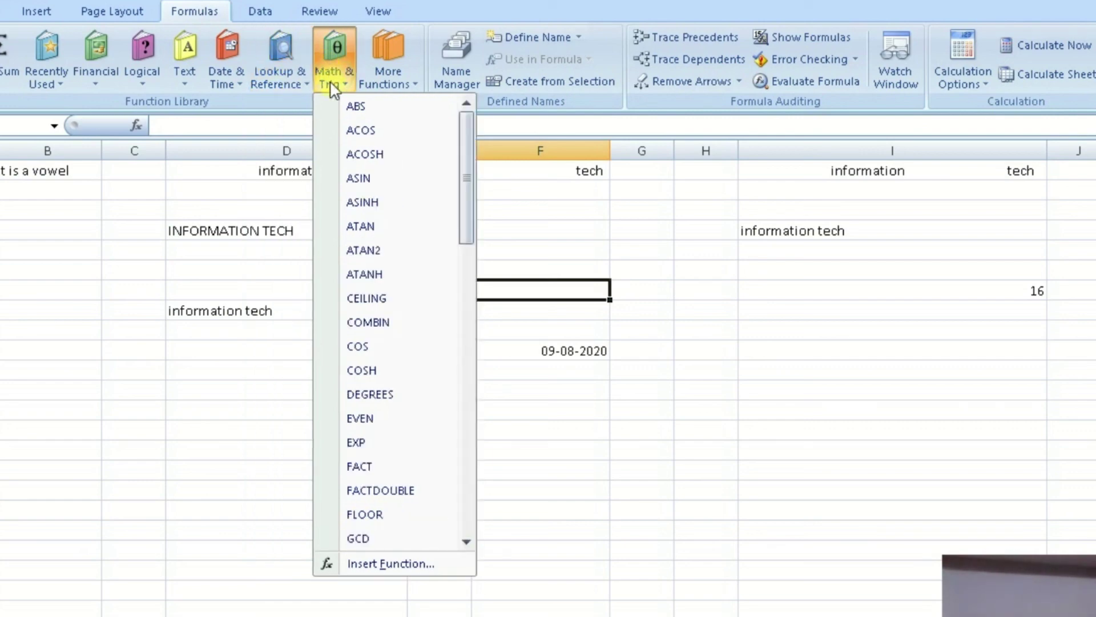
{"action": "left_click_drag", "start_coordinate": [461, 166], "coordinate": [467, 273]}
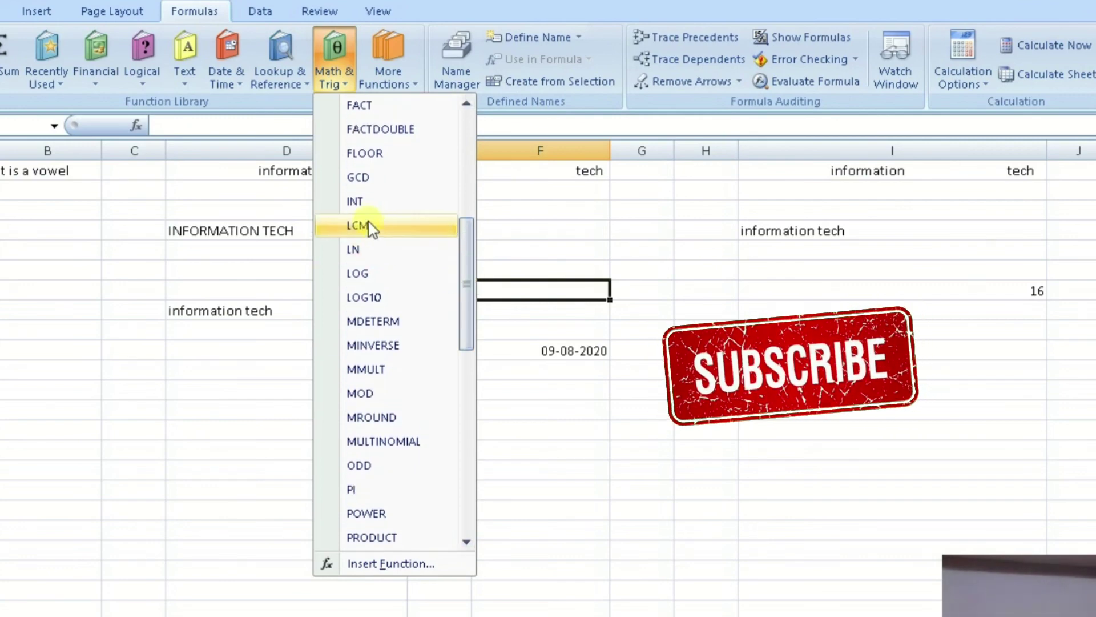
{"action": "left_click_drag", "start_coordinate": [464, 267], "coordinate": [476, 150]}
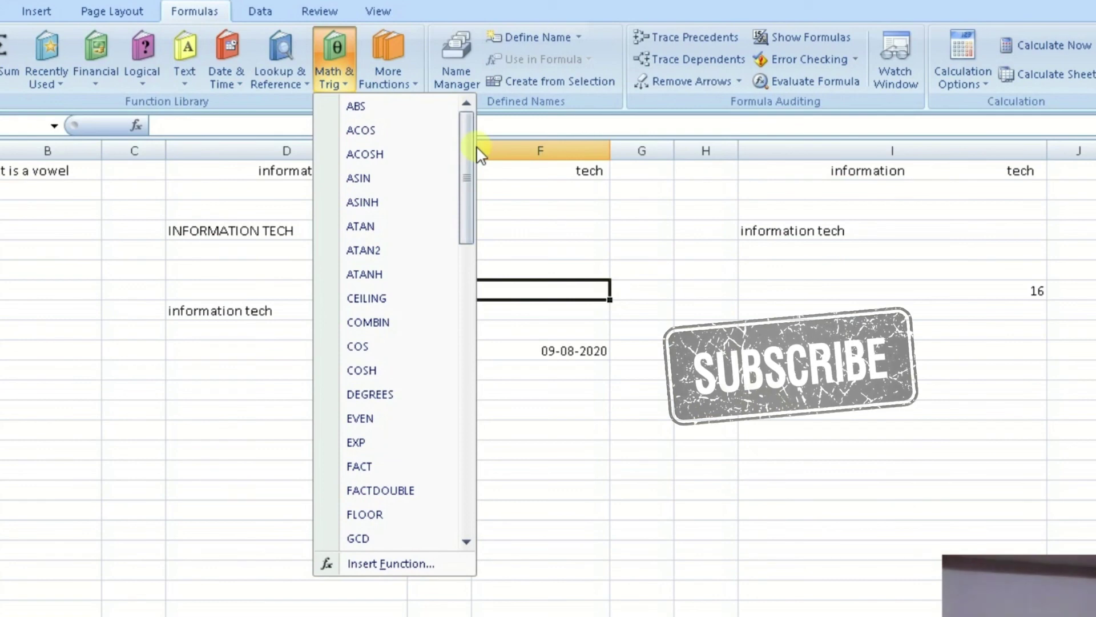
{"action": "left_click_drag", "start_coordinate": [464, 206], "coordinate": [451, 374]}
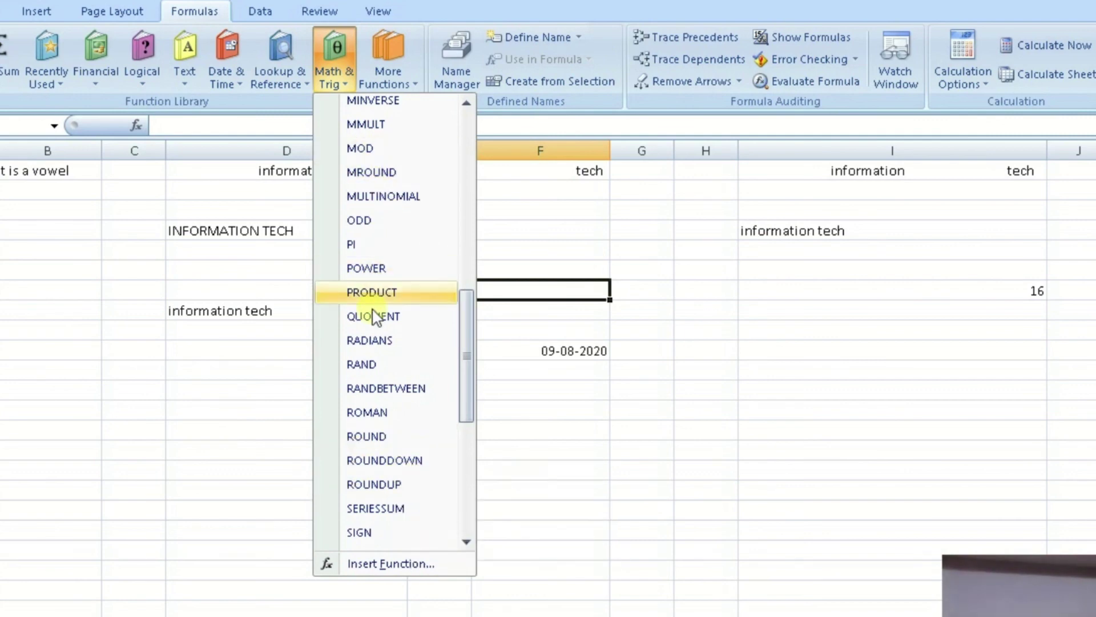
{"action": "scroll", "coordinate": [432, 394], "scroll_direction": "up", "scroll_amount": 4}
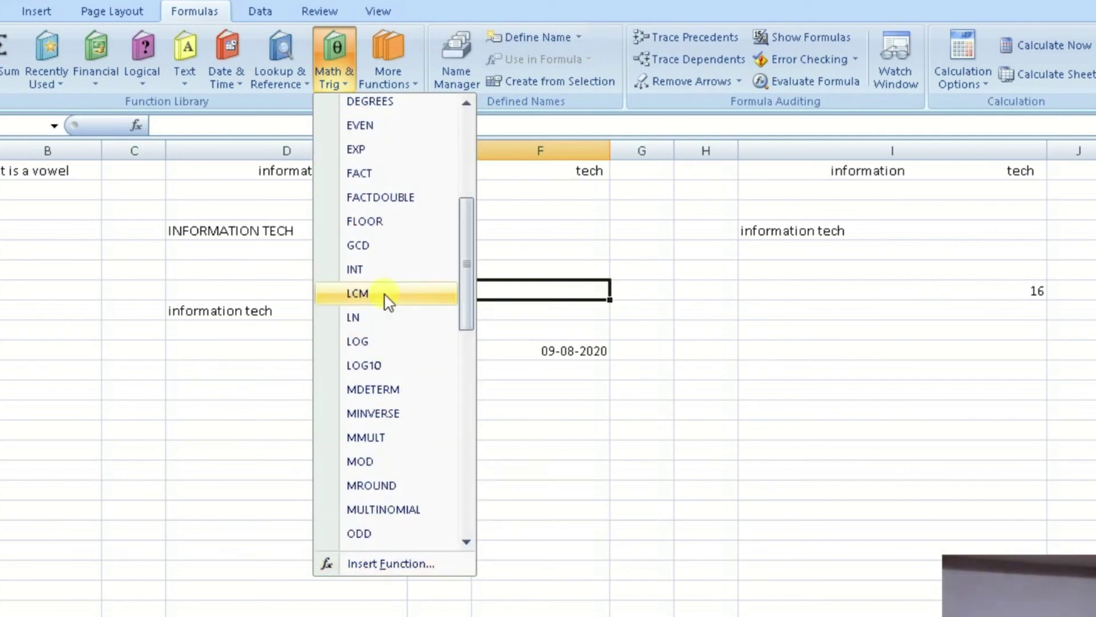
{"action": "left_click", "coordinate": [371, 293]}
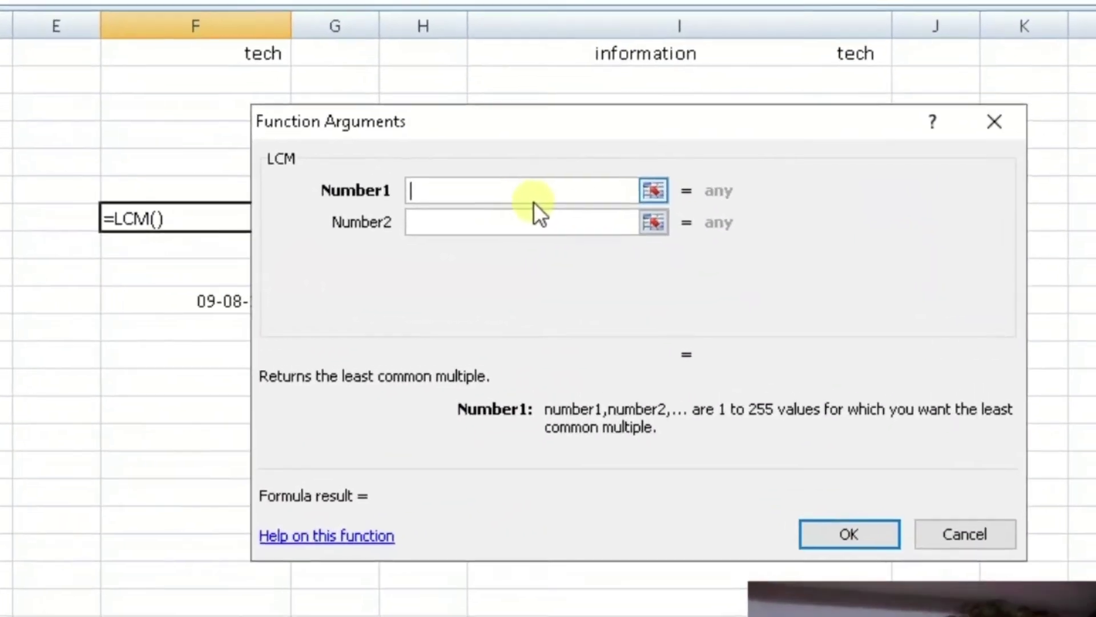
{"action": "type", "text": "23"}
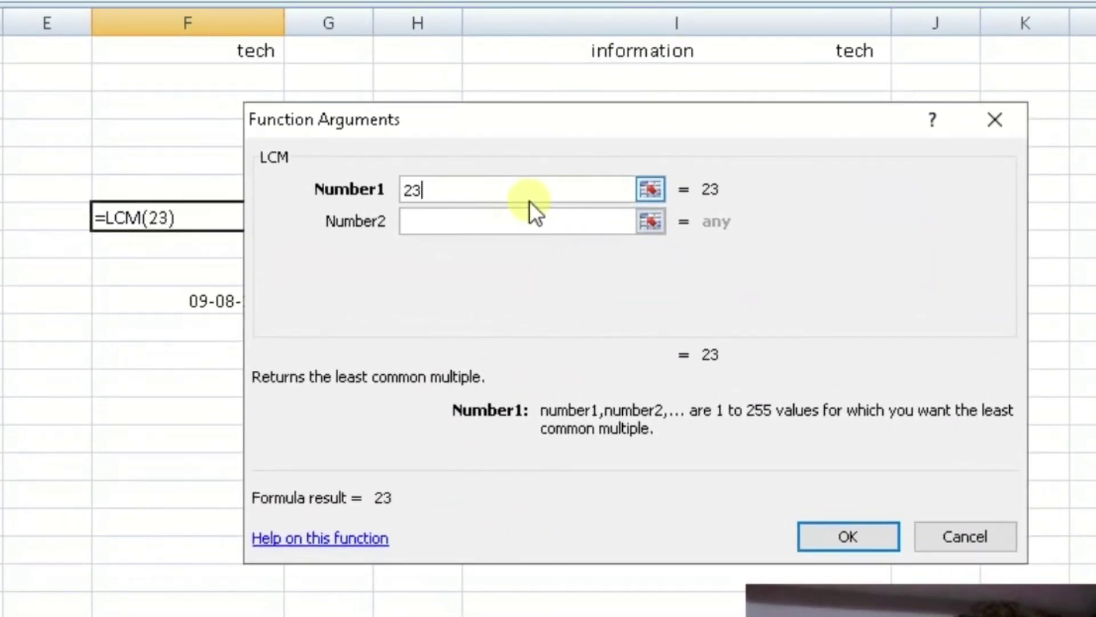
{"action": "key", "text": "Tab"}
{"action": "type", "text": "46"}
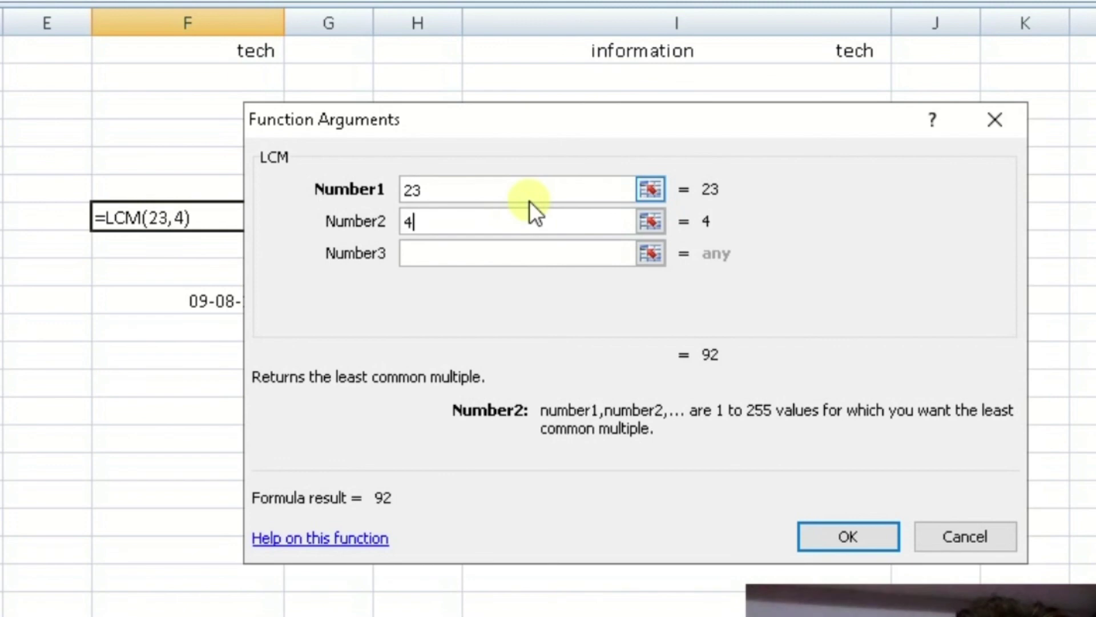
{"action": "key", "text": "Tab"}
{"action": "type", "text": "69"}
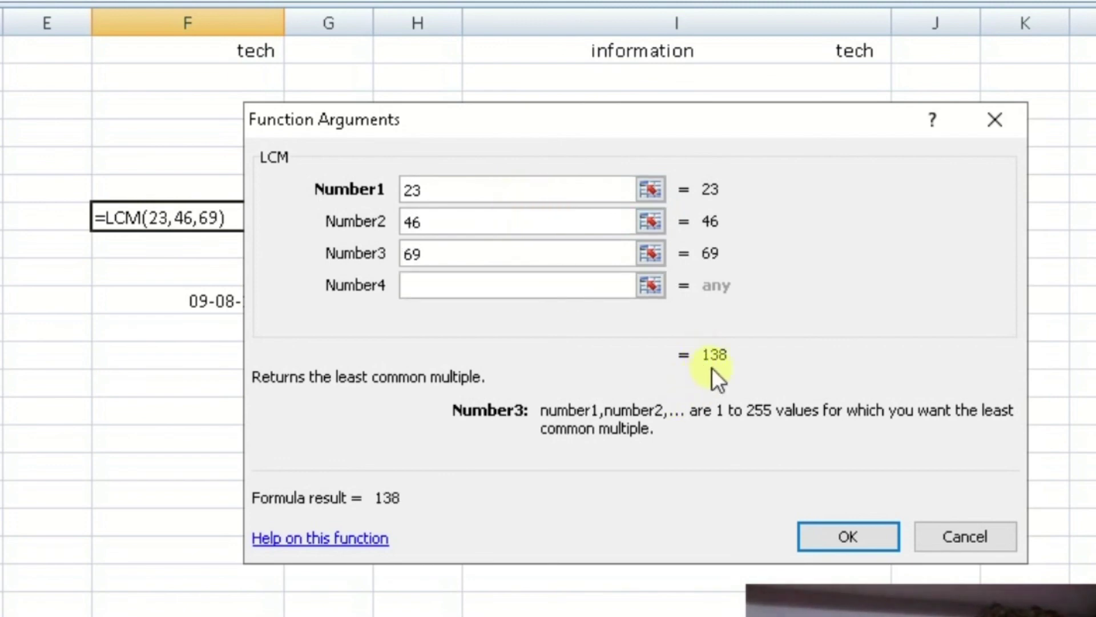
{"action": "left_click", "coordinate": [848, 549]}
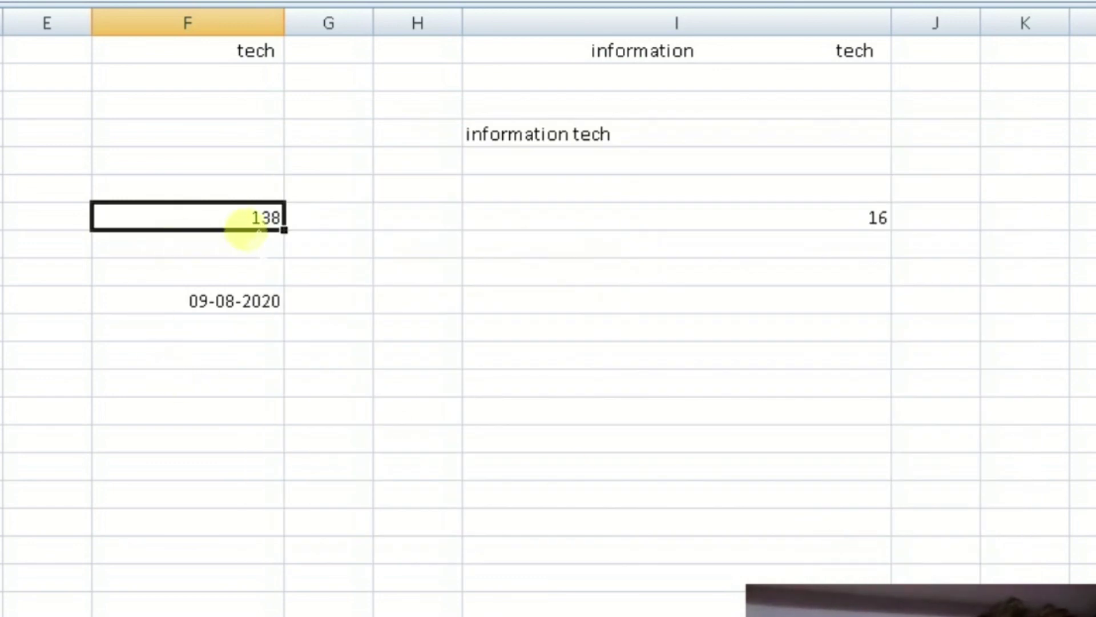
{"action": "left_click", "coordinate": [392, 71]}
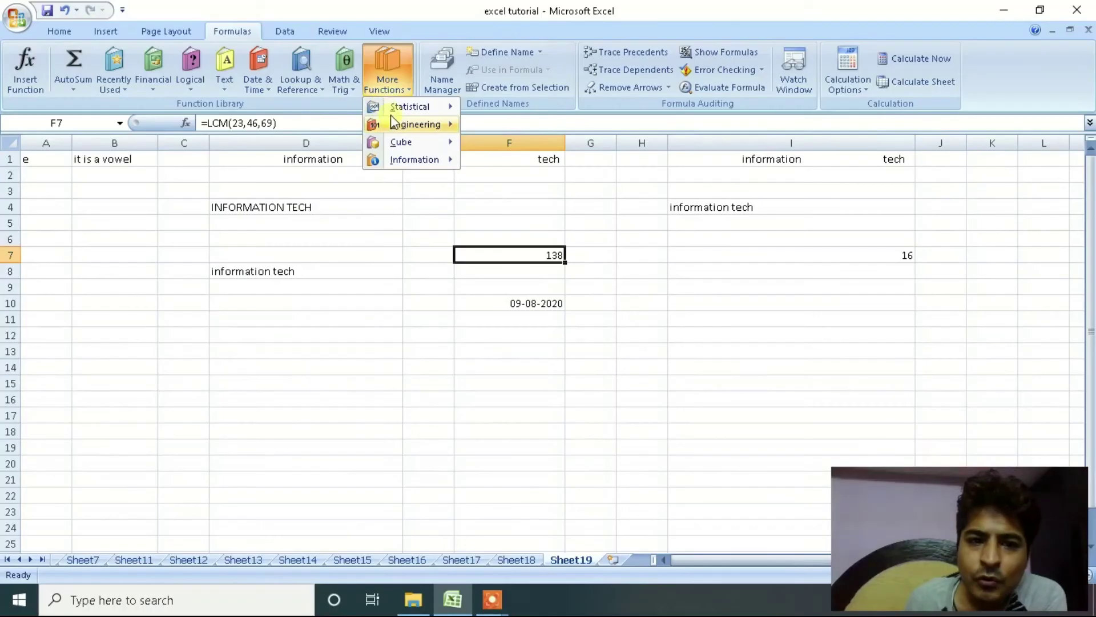
{"action": "mouse_move", "coordinate": [402, 113]}
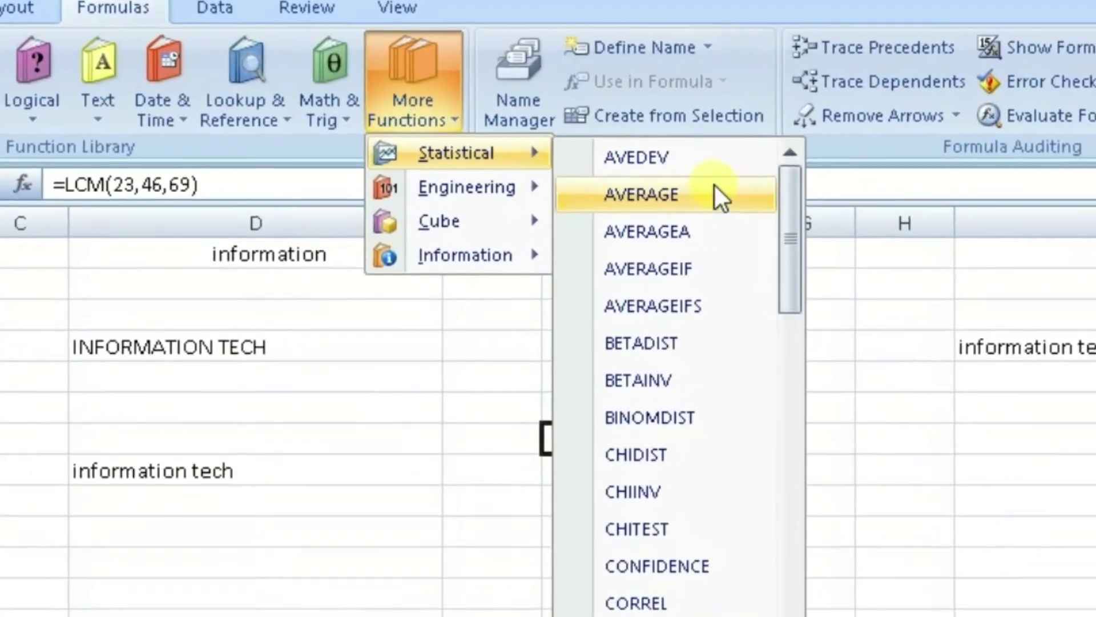
{"action": "scroll", "coordinate": [582, 343], "scroll_direction": "down", "scroll_amount": 5}
{"action": "scroll", "coordinate": [626, 392], "scroll_direction": "up", "scroll_amount": 1}
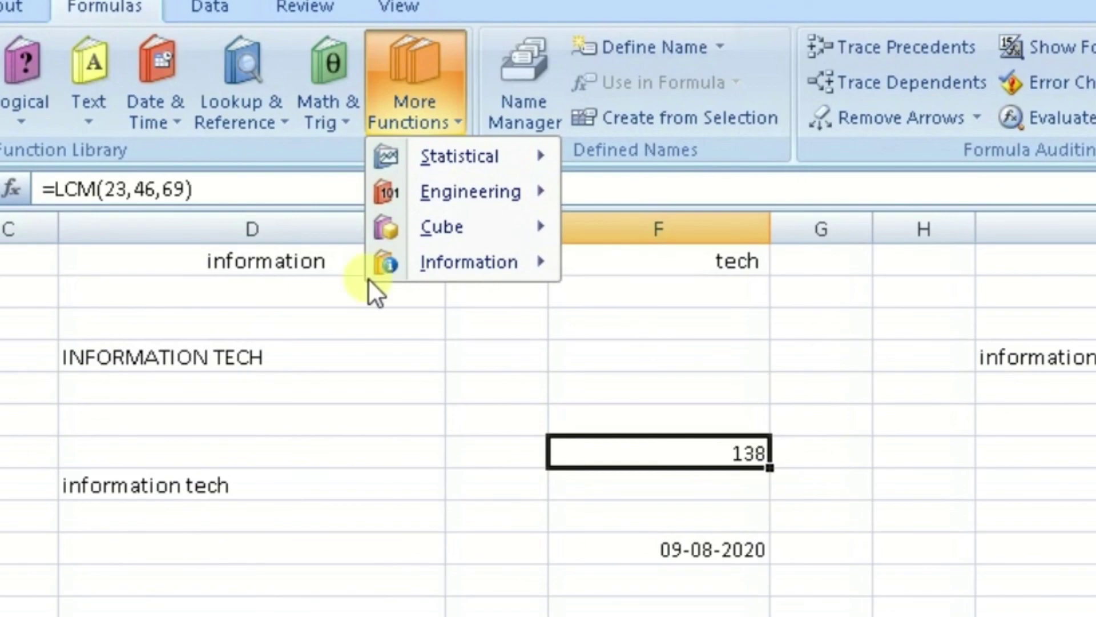
{"action": "left_click", "coordinate": [216, 580]}
{"action": "left_click", "coordinate": [216, 580]}
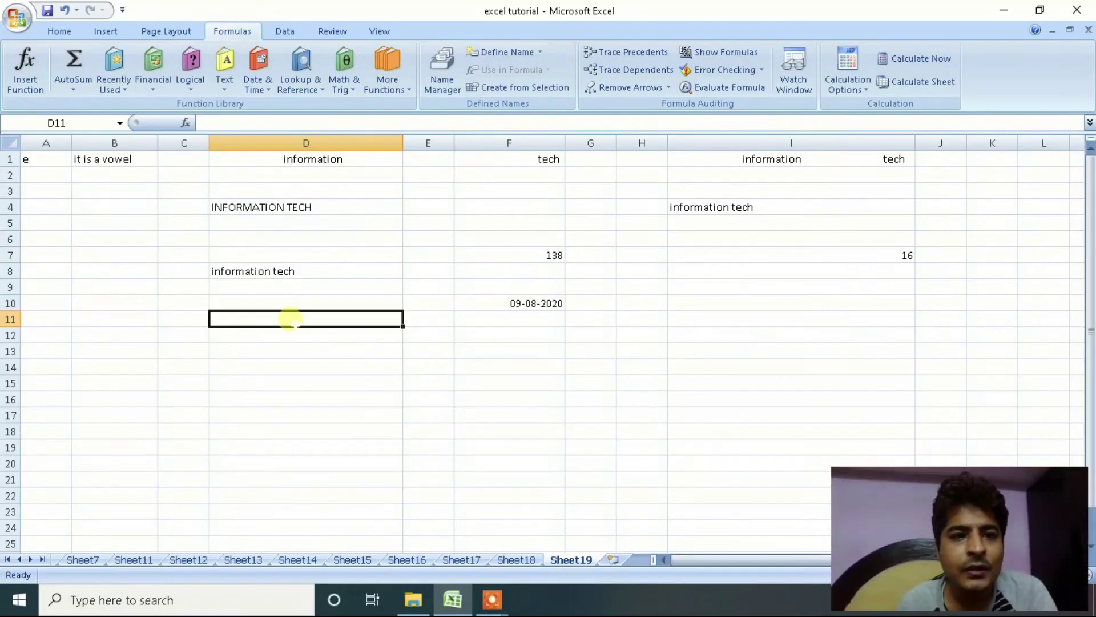